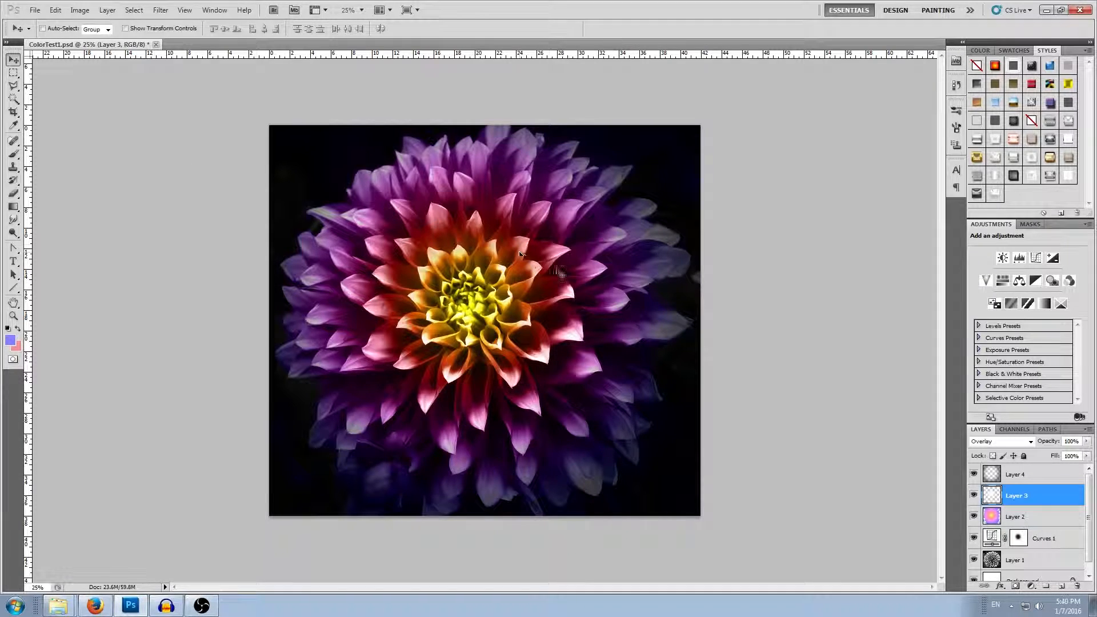
Switch to Firefox and run a Google image search for "dahlia flower" in a new tab.
left_click(95, 606)
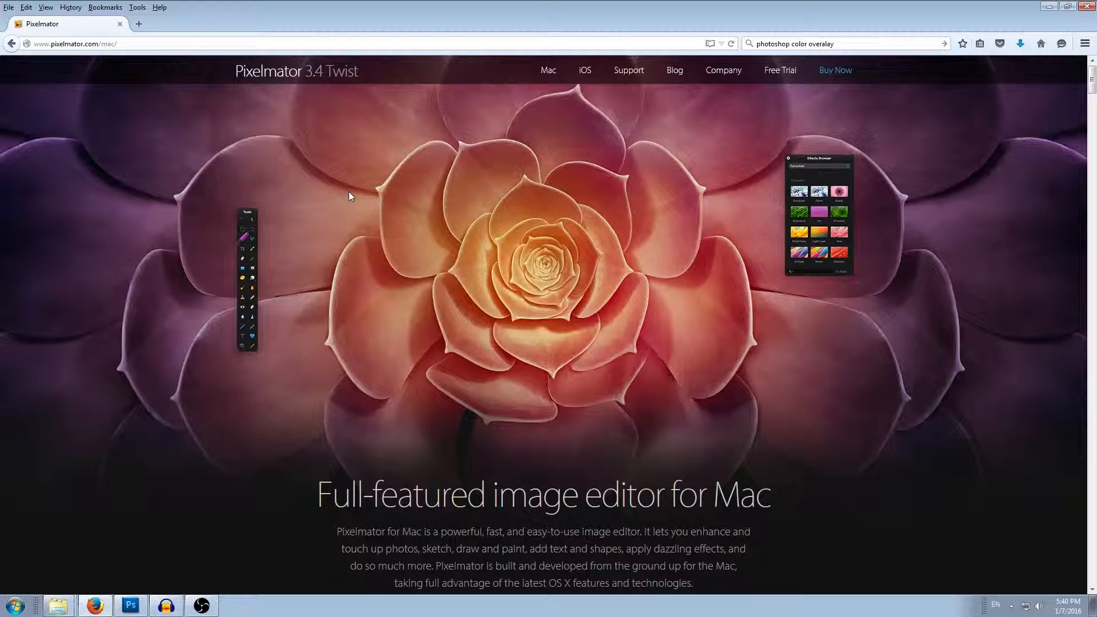
left_click(139, 23)
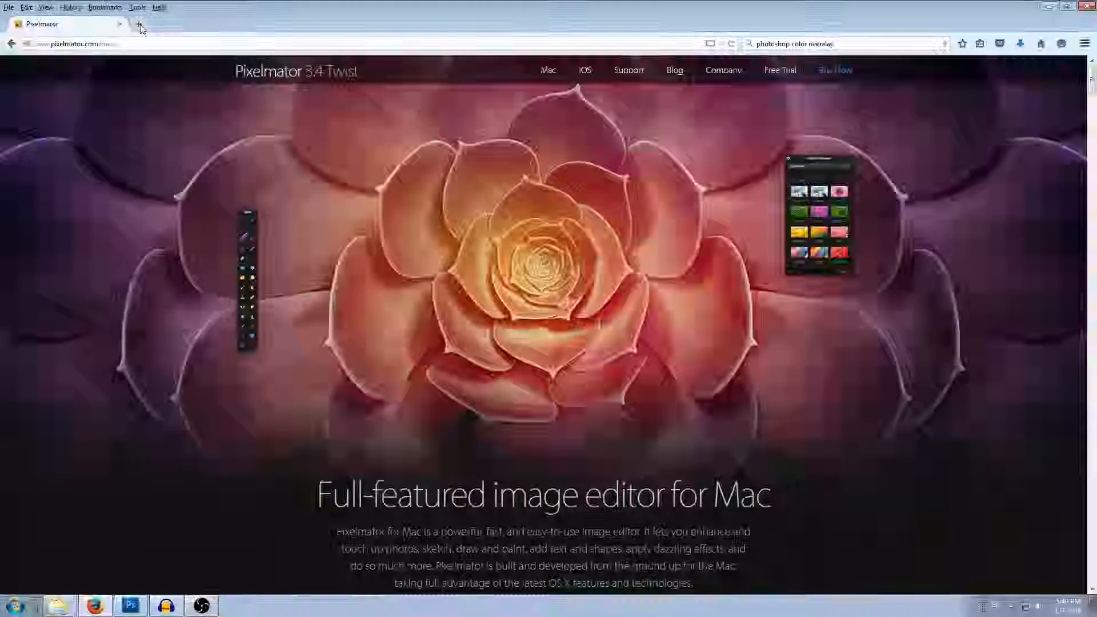
type("go")
key("Return")
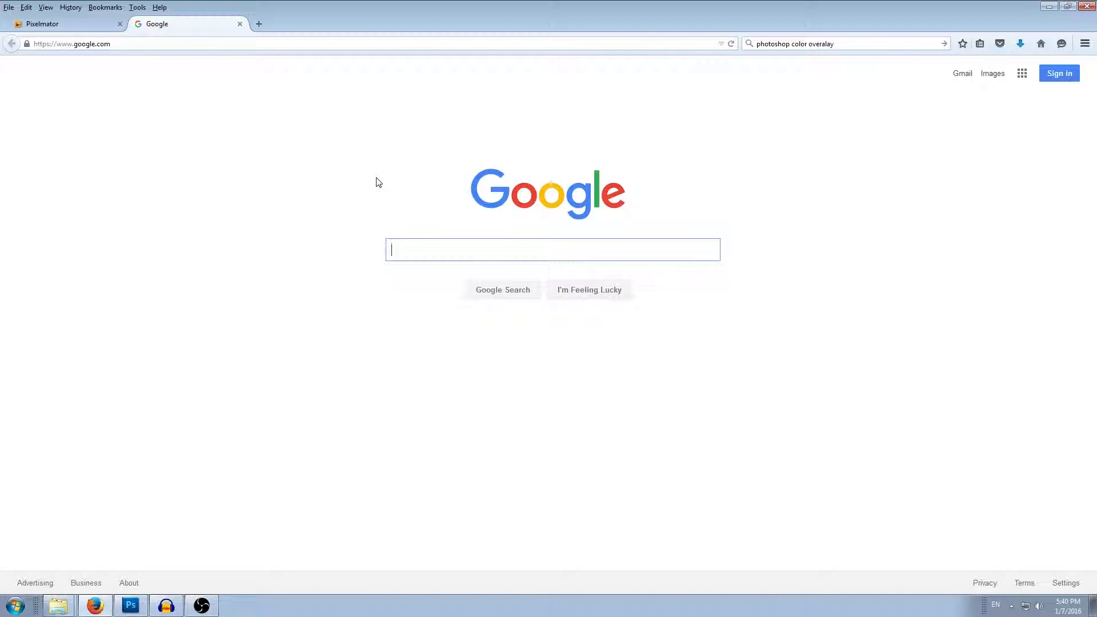
type("dahlia f")
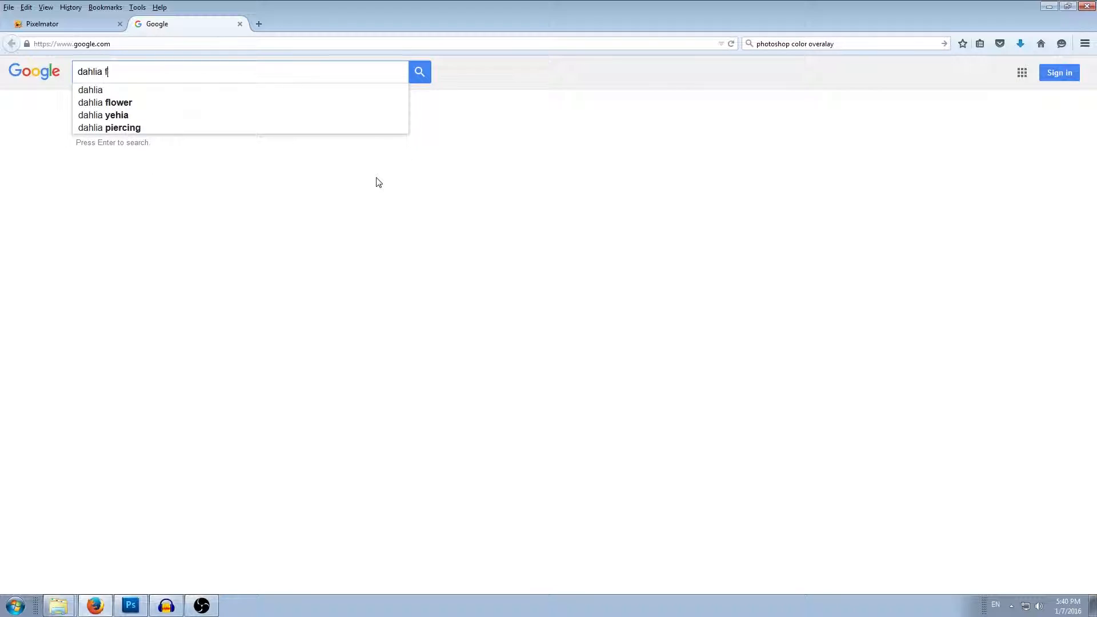
type("lower")
key("Return")
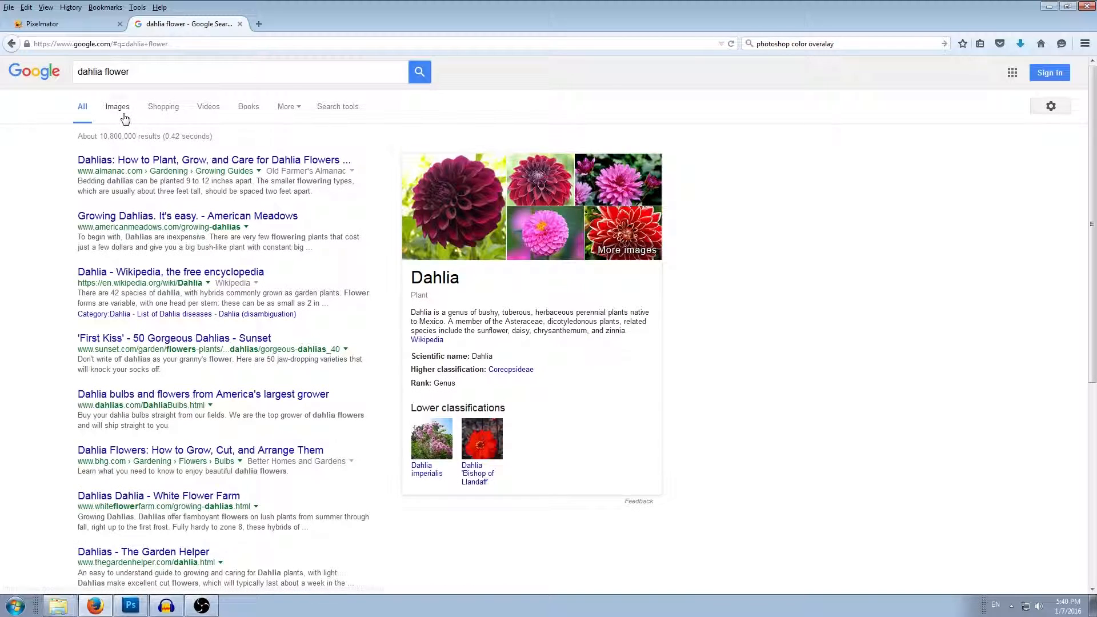
left_click(124, 114)
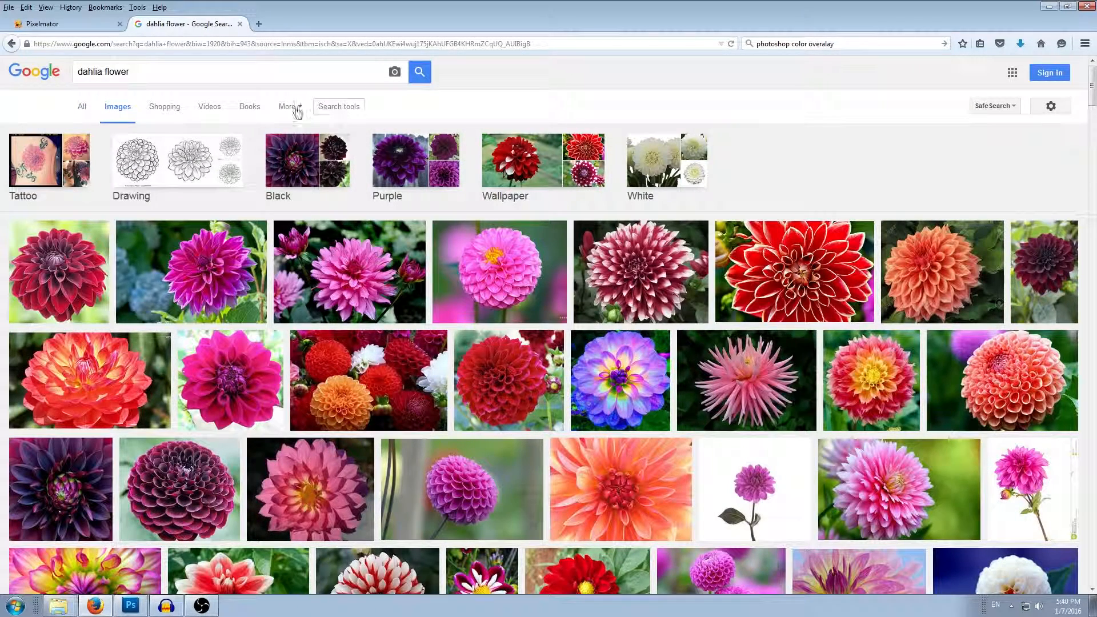
Filter the image results by usage rights to "Labeled for noncommercial reuse with modification".
left_click(338, 106)
left_click(265, 137)
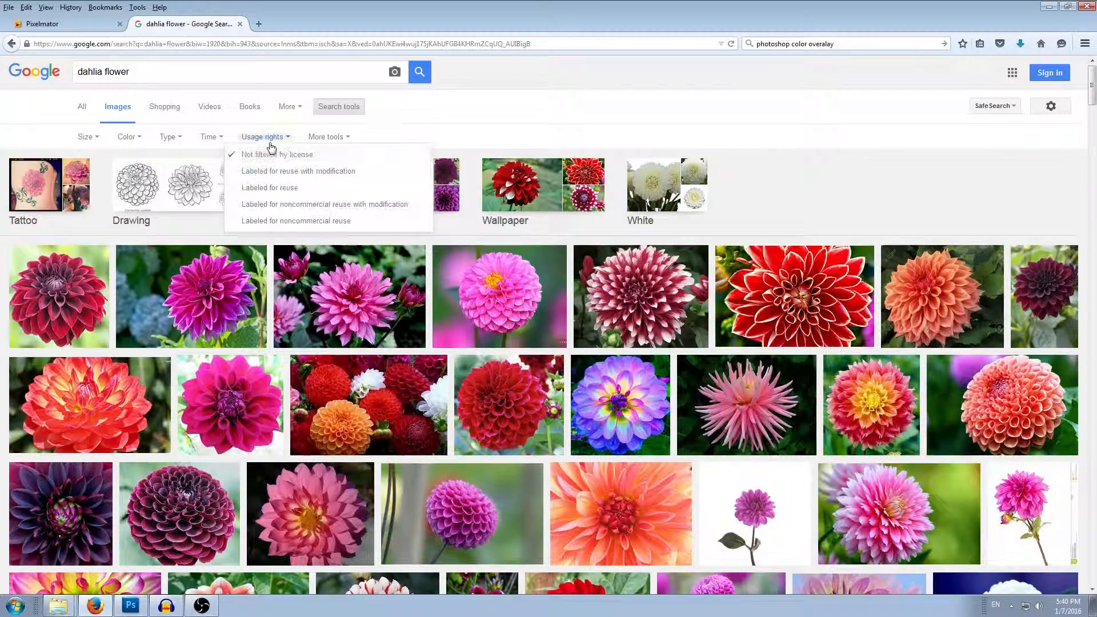
left_click(284, 205)
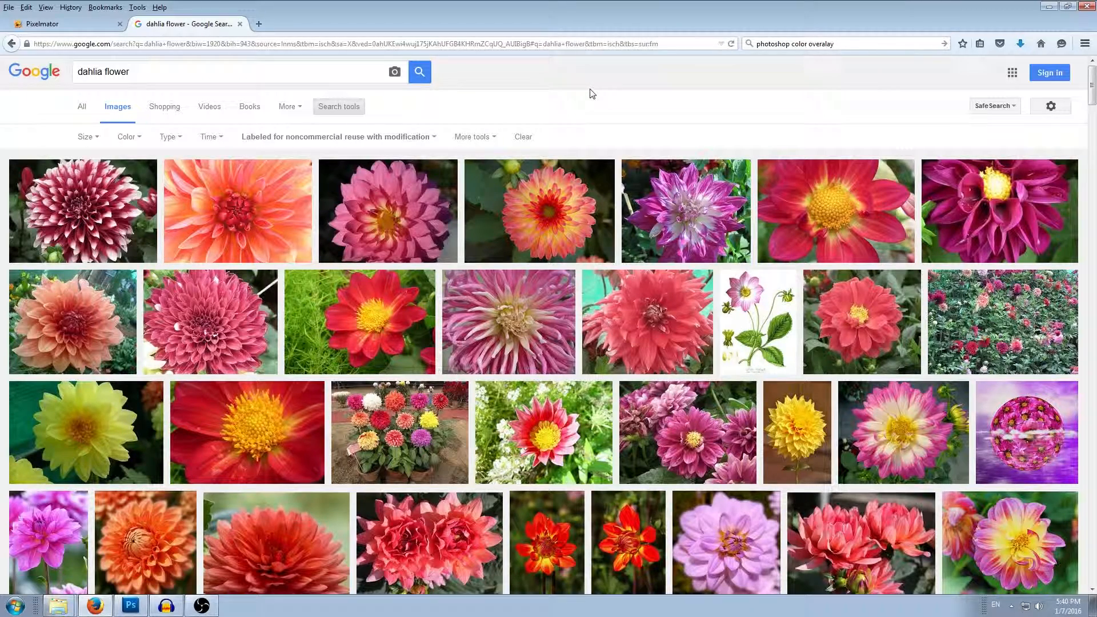
Preview the dahlia photos, open the red-and-white Lalbagh Flower Show dahlia at full size and copy the image.
left_click(259, 227)
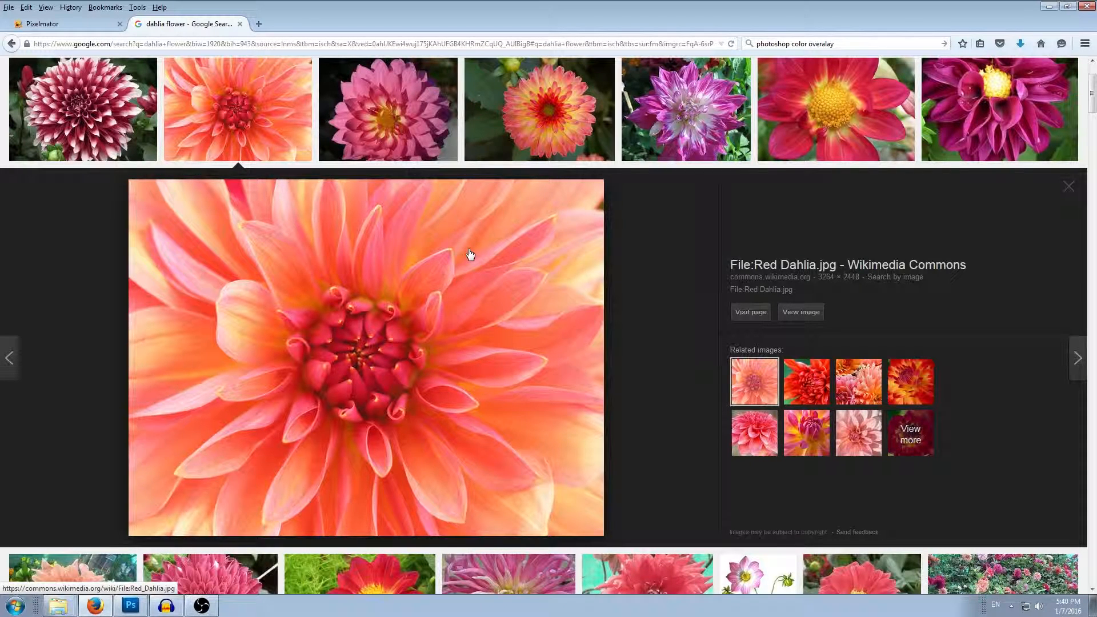
left_click(129, 150)
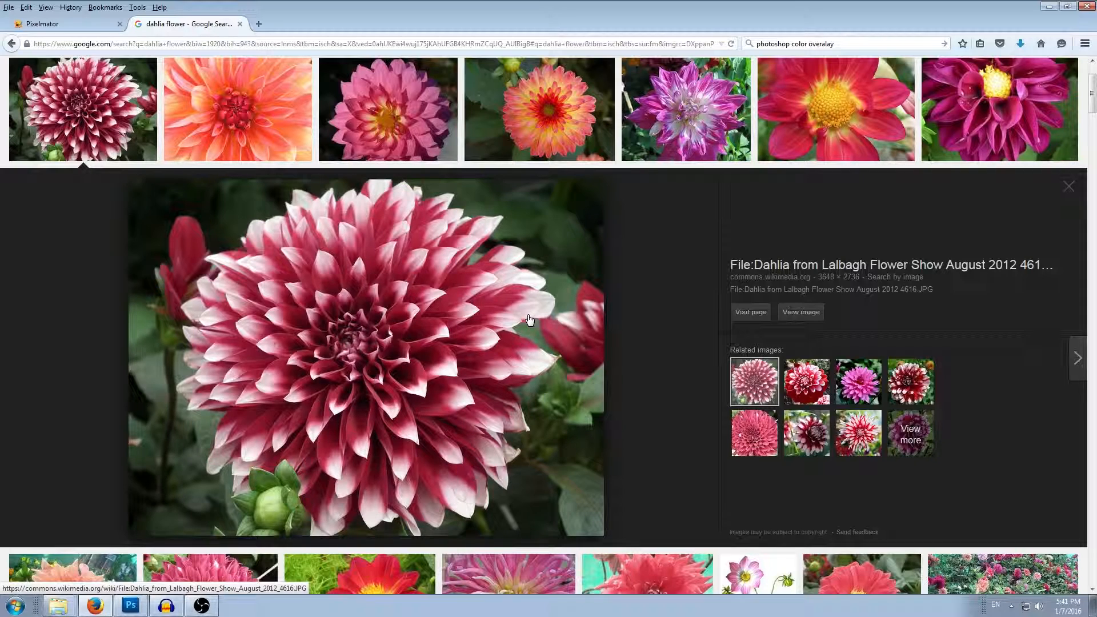
left_click(802, 312)
right_click(545, 286)
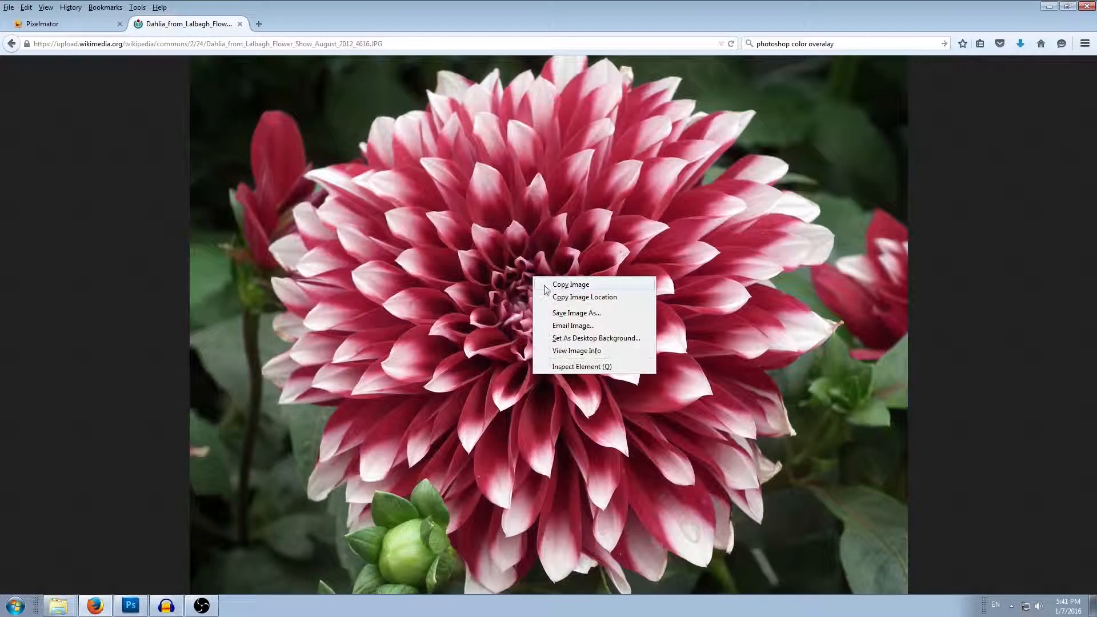
left_click(545, 287)
Switch to Photoshop, create a new 3648 x 2736 pixel document from the Clipboard preset and paste the dahlia photo into it.
left_click(130, 606)
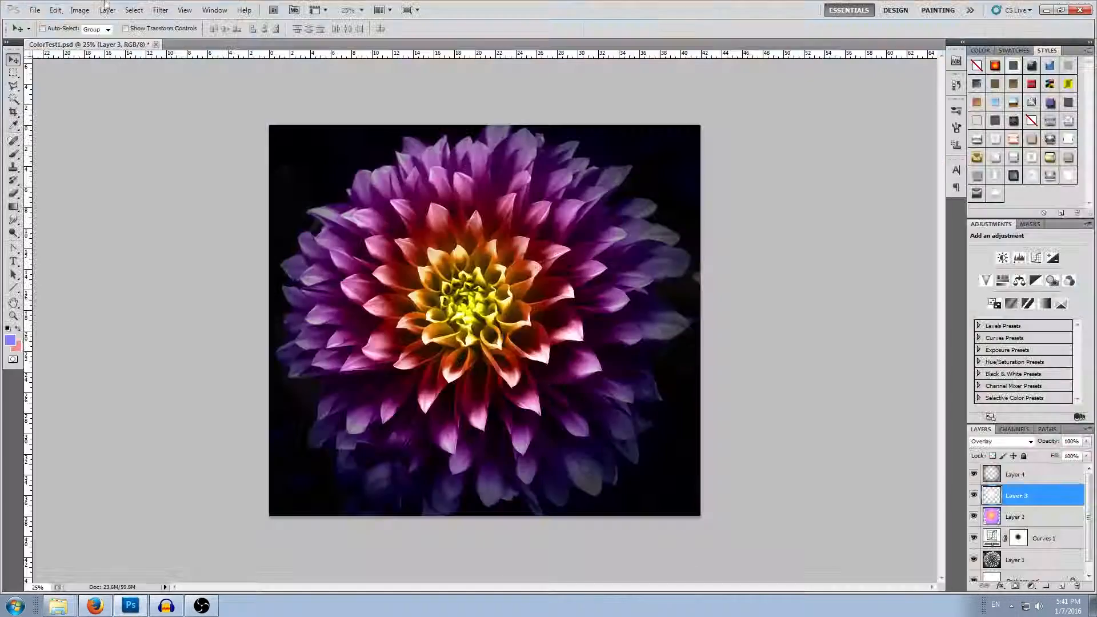
left_click(35, 10)
left_click(34, 20)
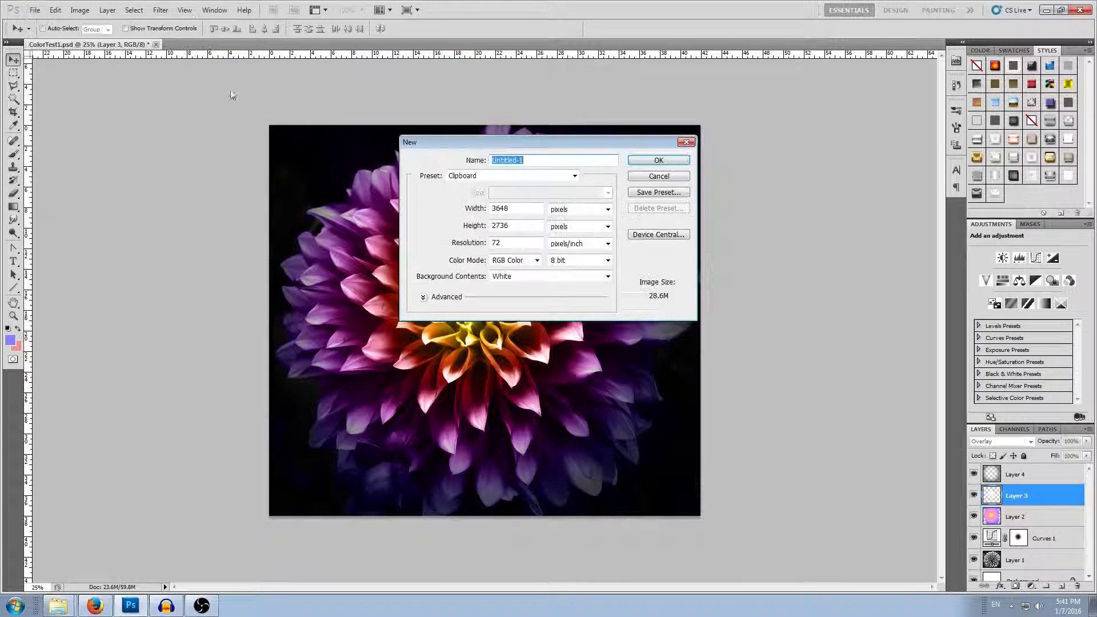
left_click(657, 160)
key("ctrl+v")
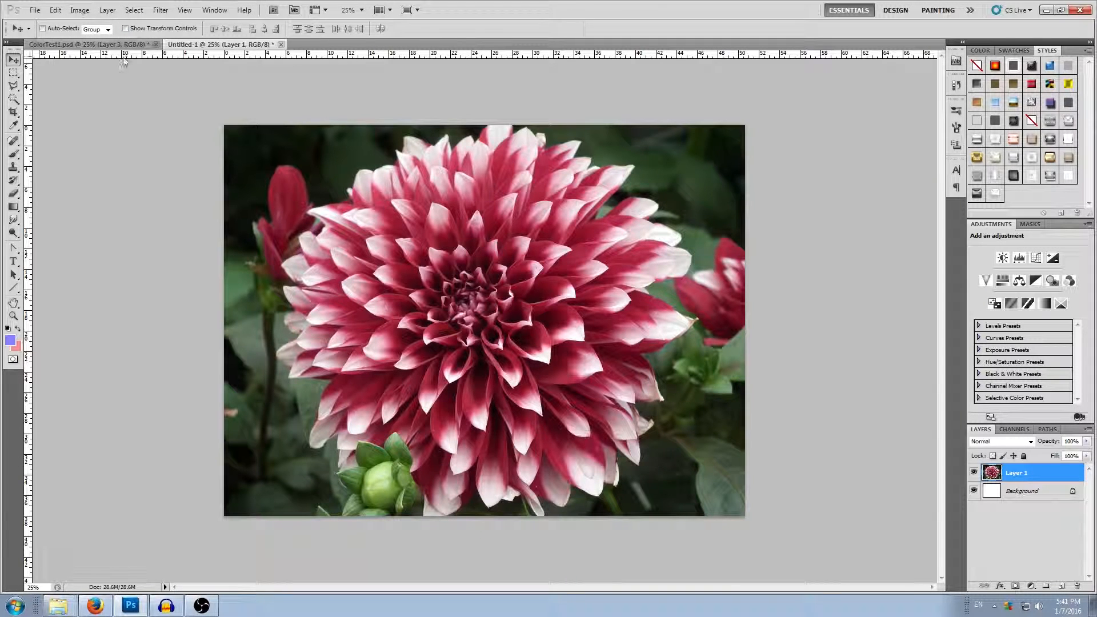
Convert the pasted dahlia layer to black and white with the Default preset of the Black and White adjustment.
left_click(82, 11)
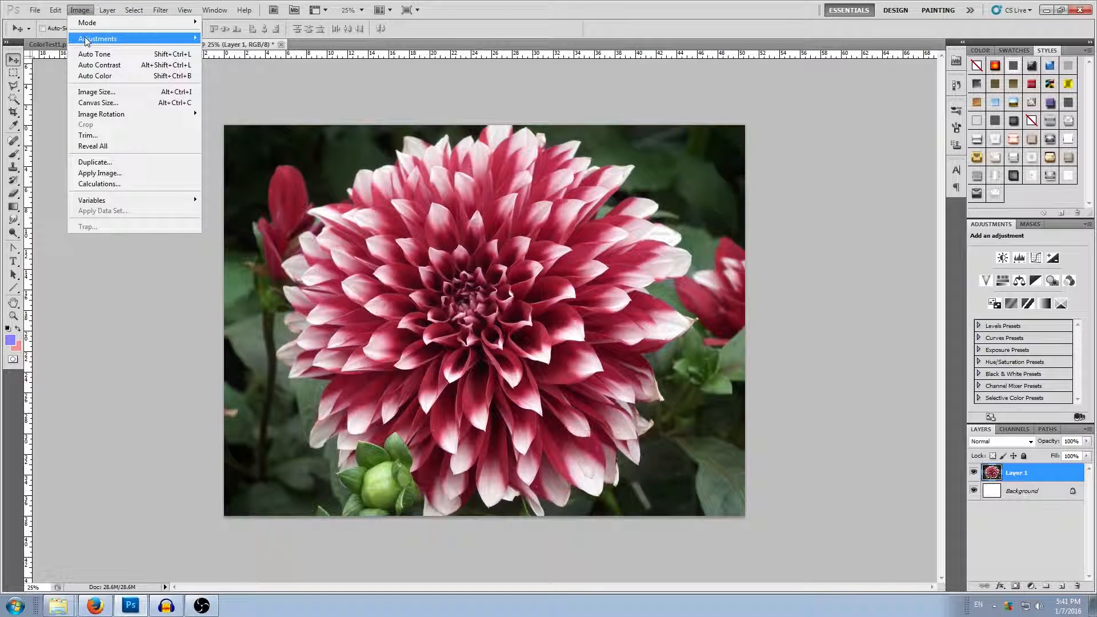
mouse_move(143, 38)
left_click(234, 120)
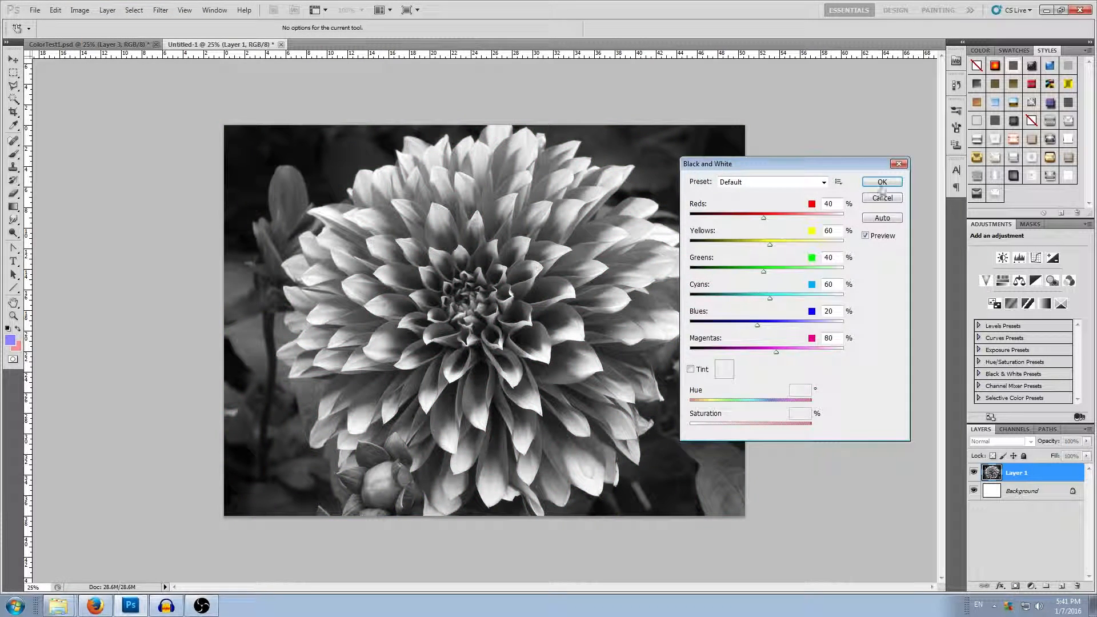
left_click(892, 171)
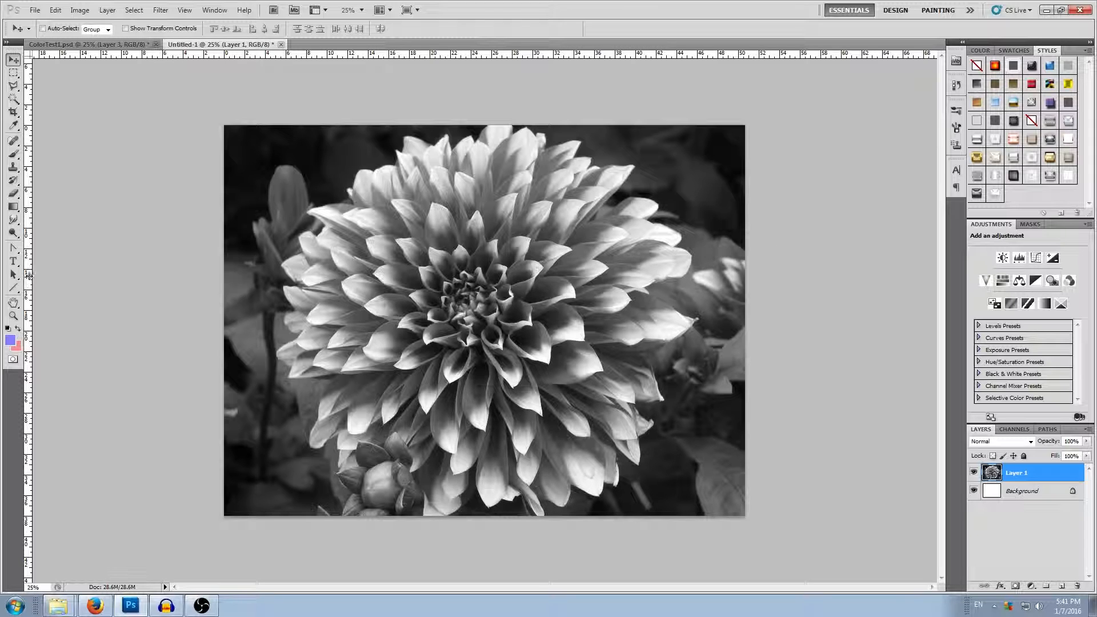
Place vertical guides at the flower's left and right edges and crop the image to the area between them.
left_click_drag(29, 275, 278, 278)
left_click_drag(31, 276, 693, 278)
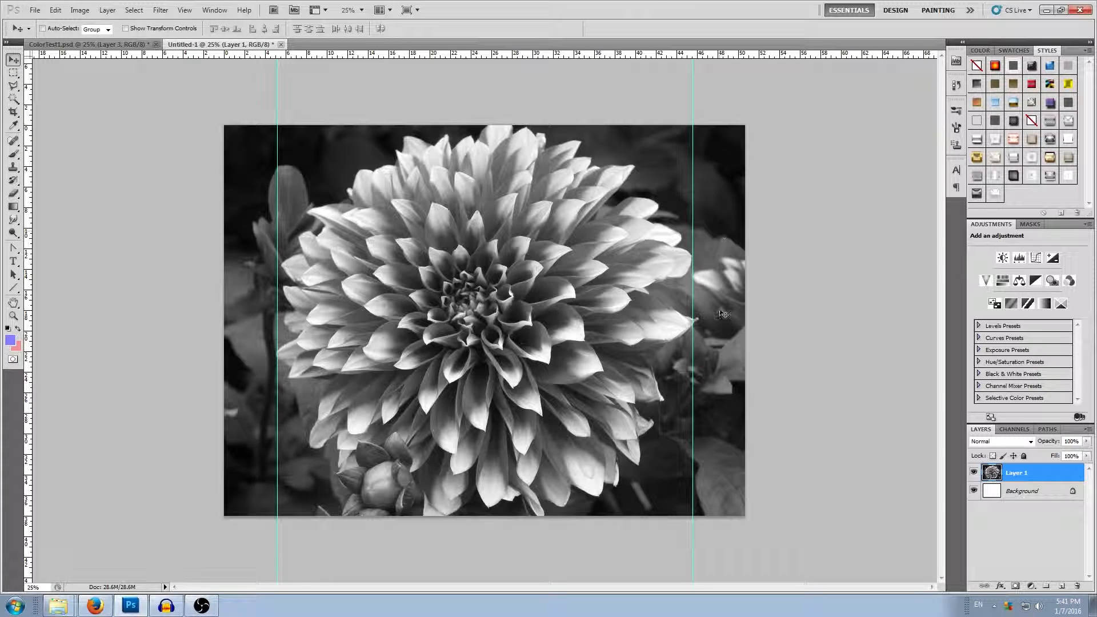
left_click(13, 72)
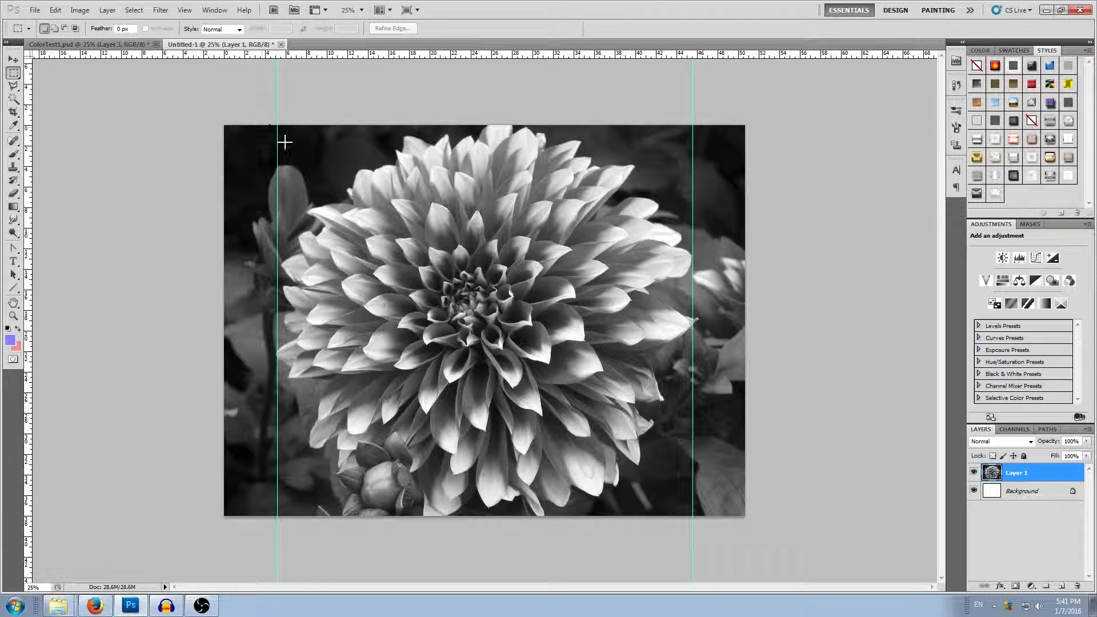
left_click_drag(278, 125, 697, 515)
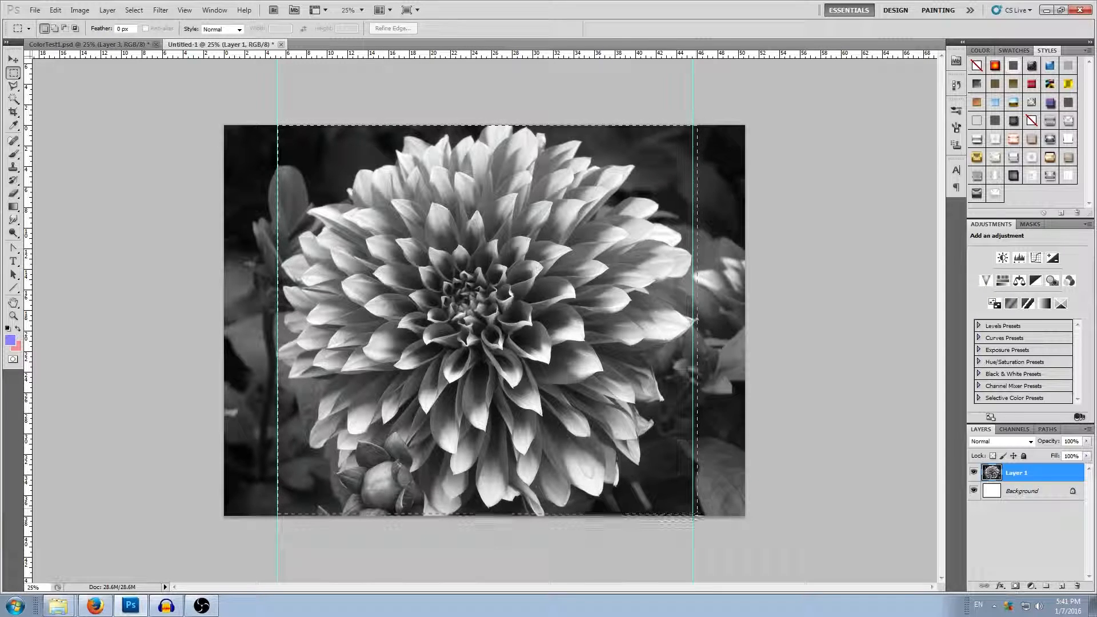
left_click(79, 9)
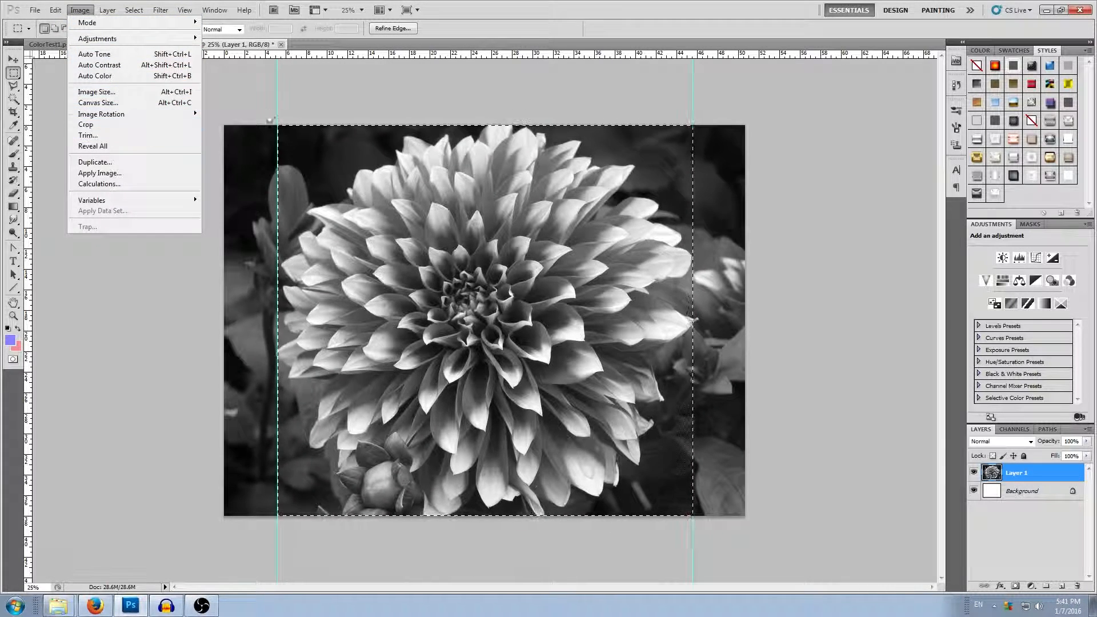
left_click(101, 128)
Remove both vertical guides from the cropped image.
left_click(14, 60)
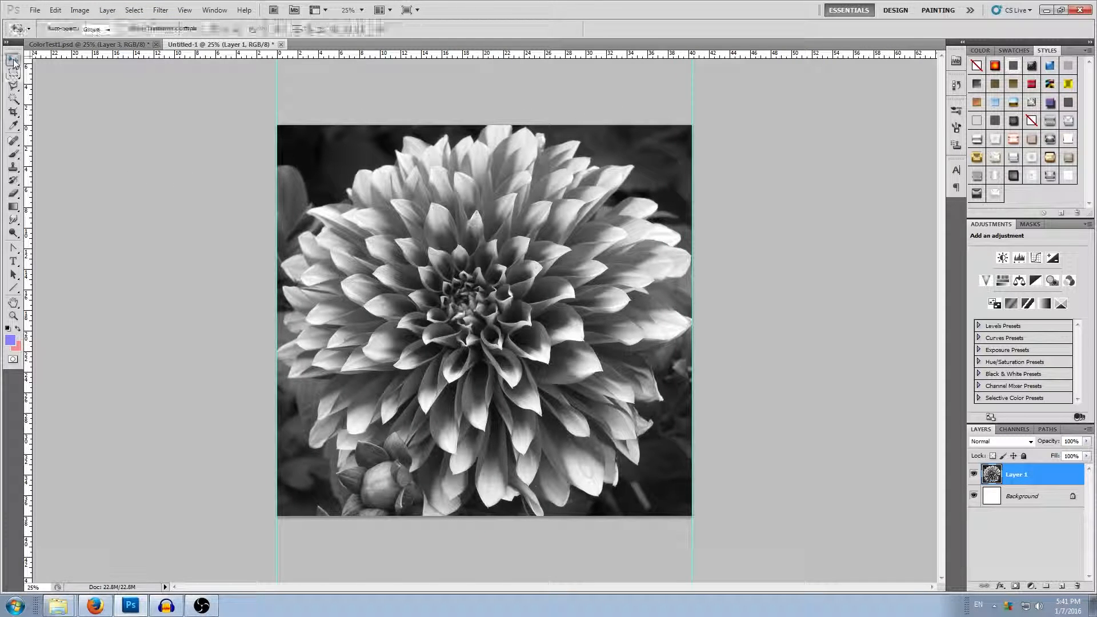
left_click_drag(276, 91, 260, 89)
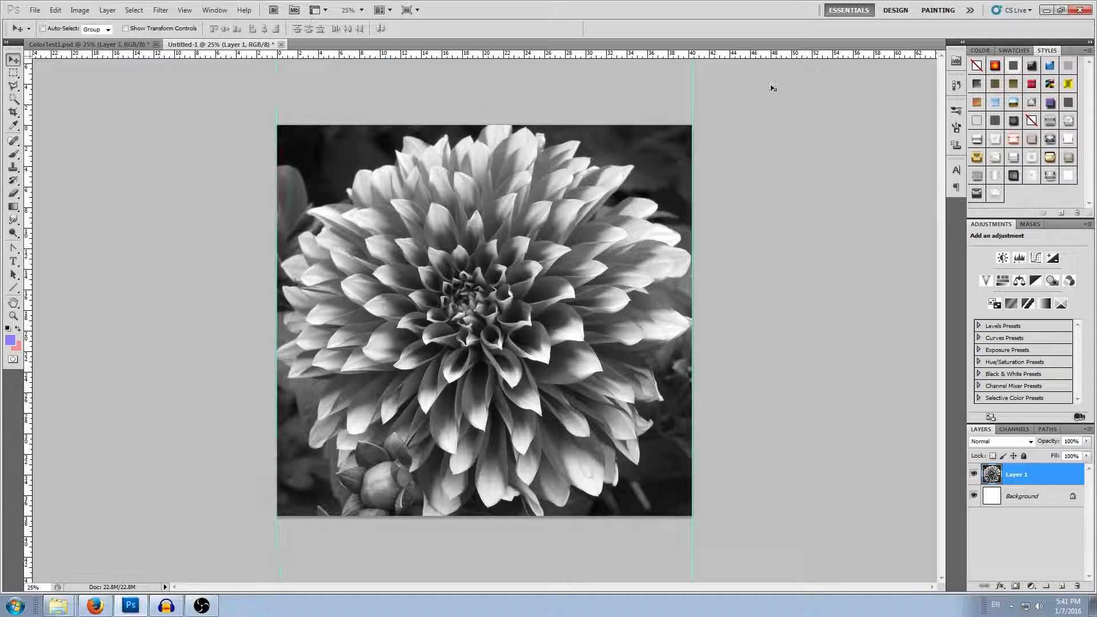
left_click_drag(692, 108, 971, 114)
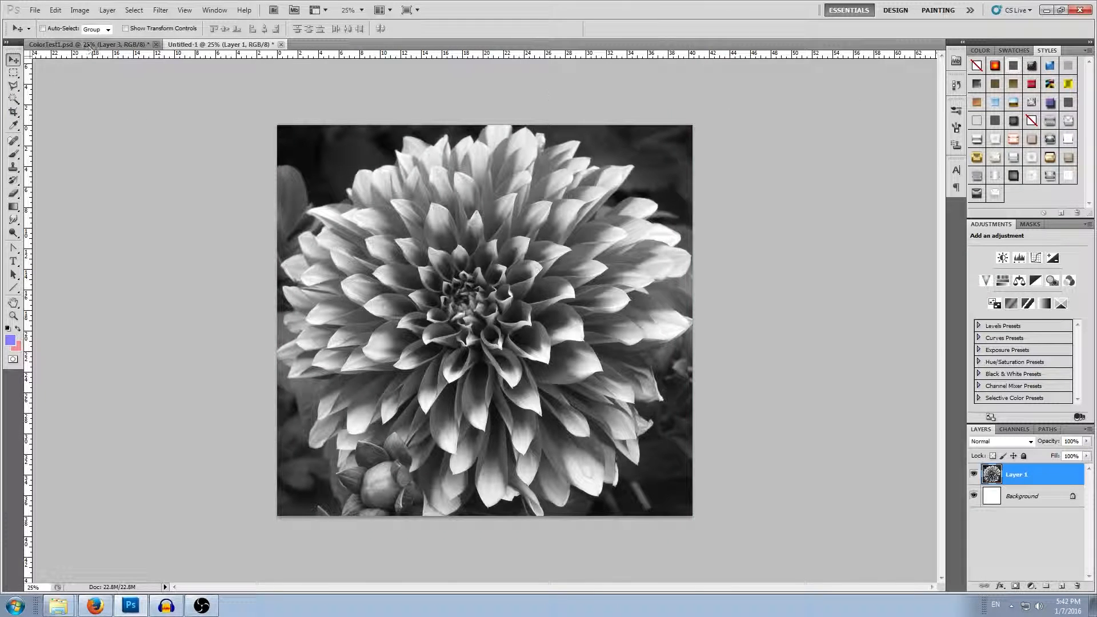
Add a new empty layer above the dahlia layer and activate the Gradient tool.
left_click(1059, 586)
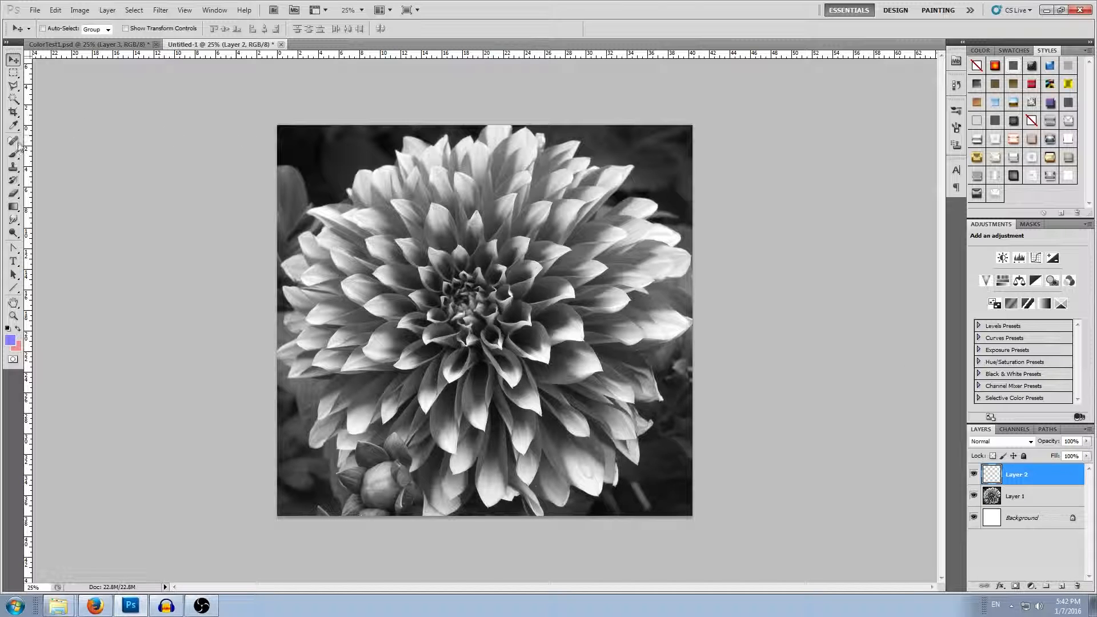
left_click(13, 207)
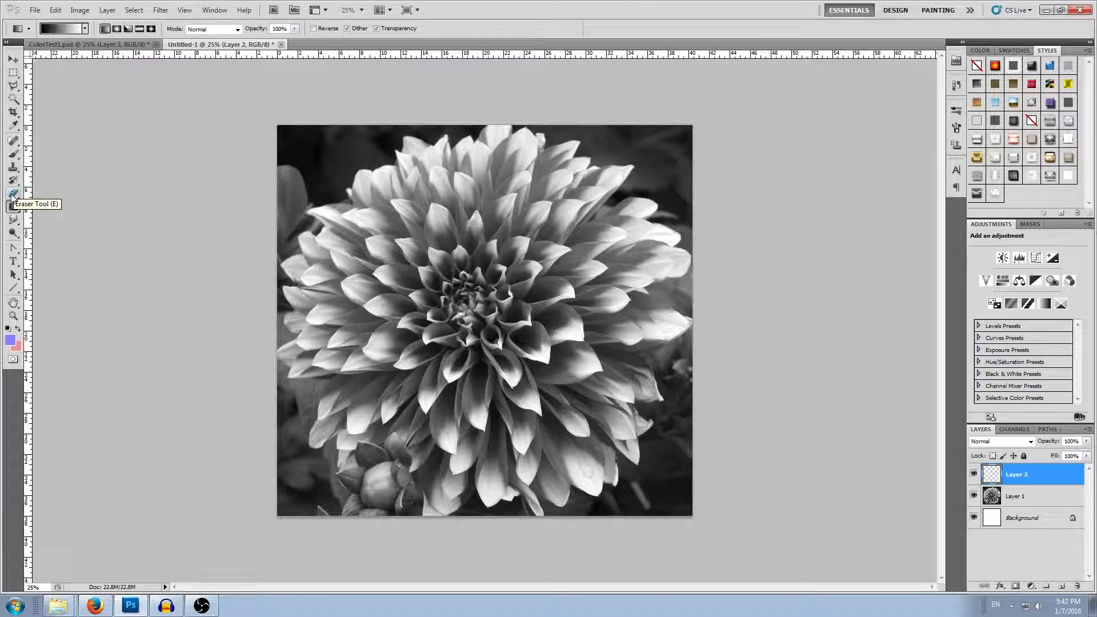
right_click(12, 212)
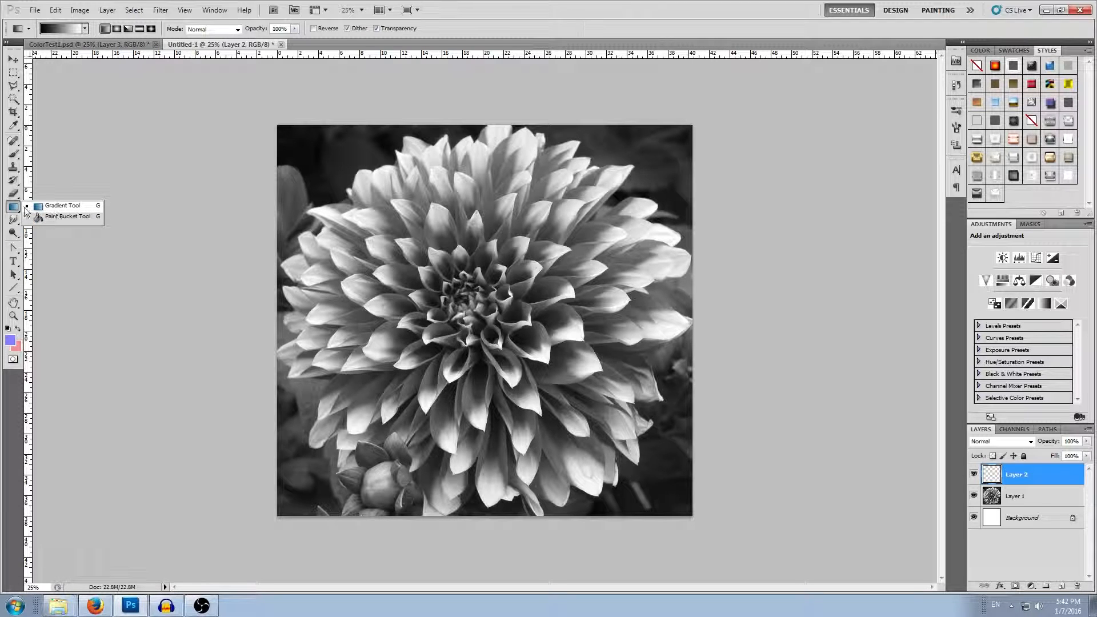
left_click(43, 207)
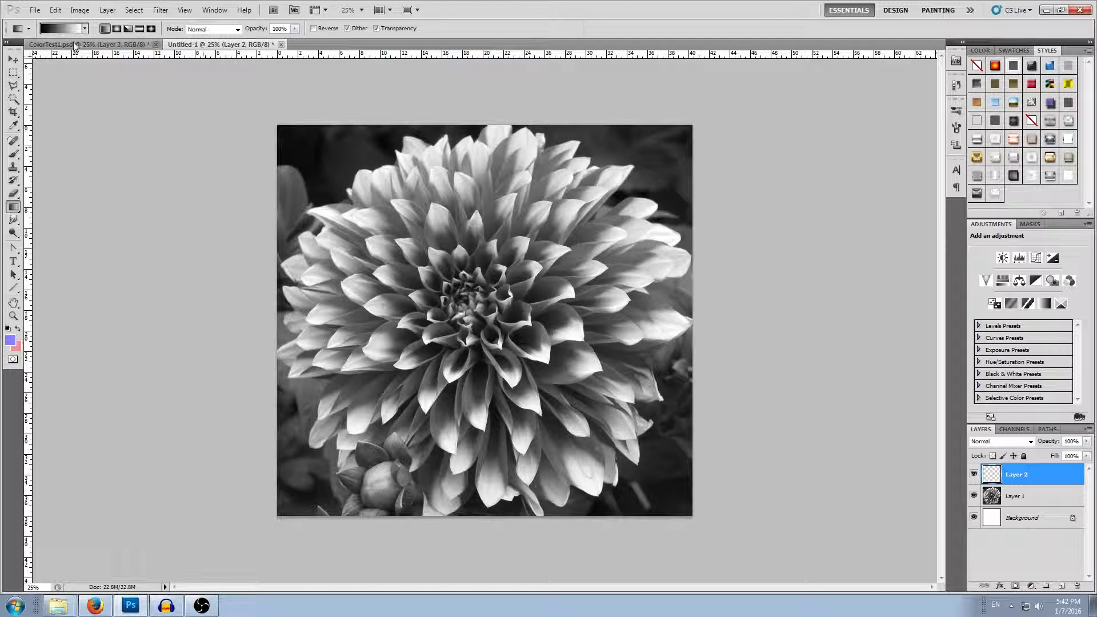
Open the Black, White gradient for editing and add two colour stops between its ends, at about 27% and 62%.
left_click(63, 29)
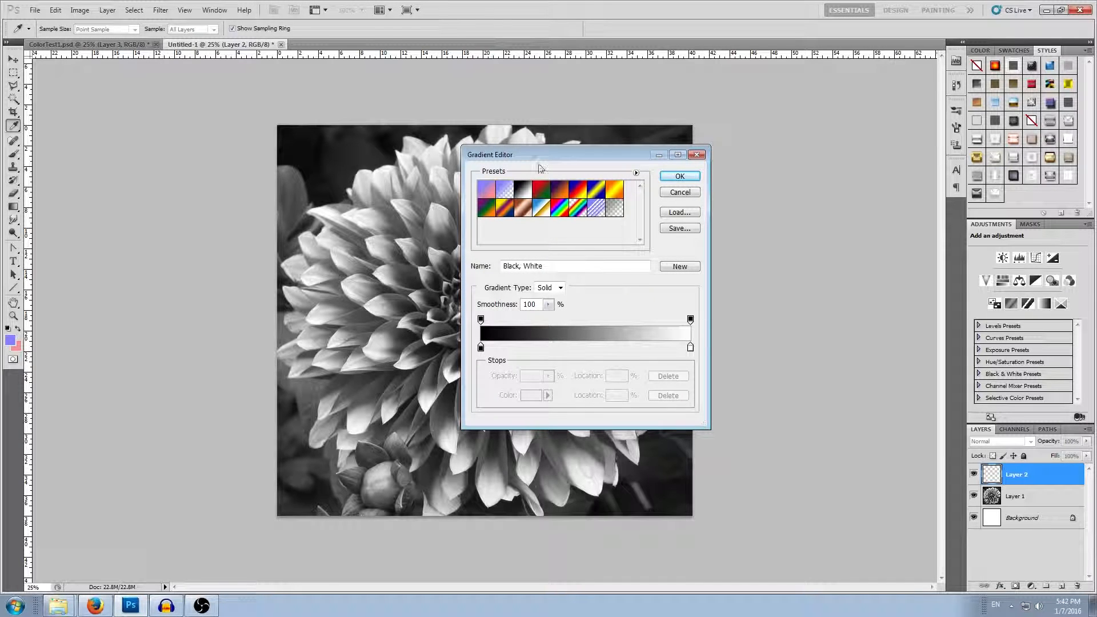
mouse_move(536, 160)
left_mouse_down()
mouse_move(479, 225)
mouse_move(519, 169)
left_mouse_up()
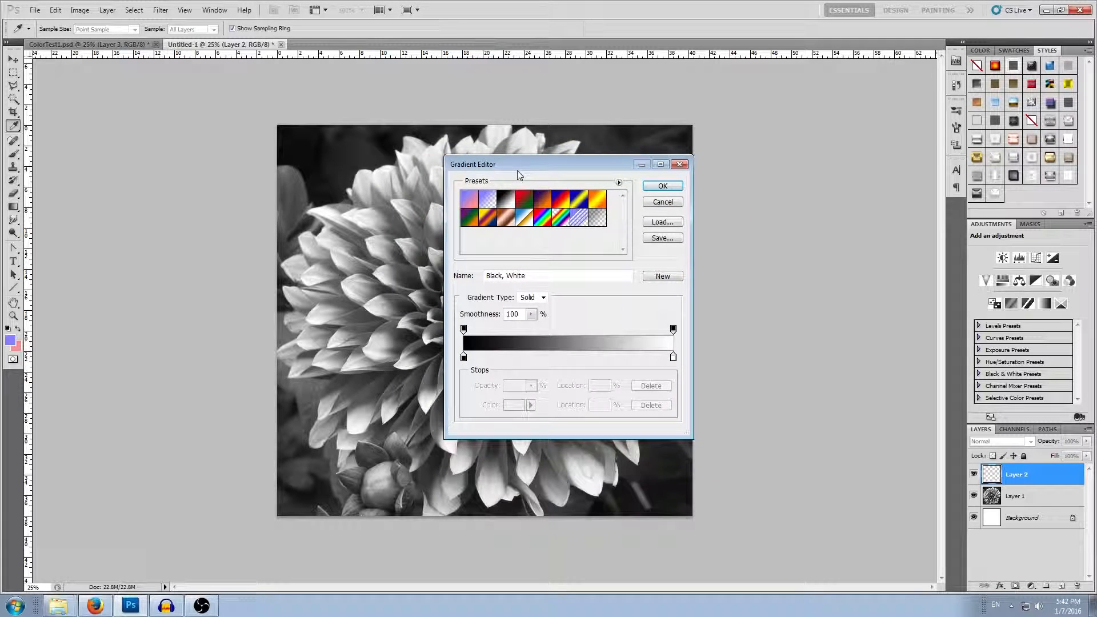
left_click(521, 359)
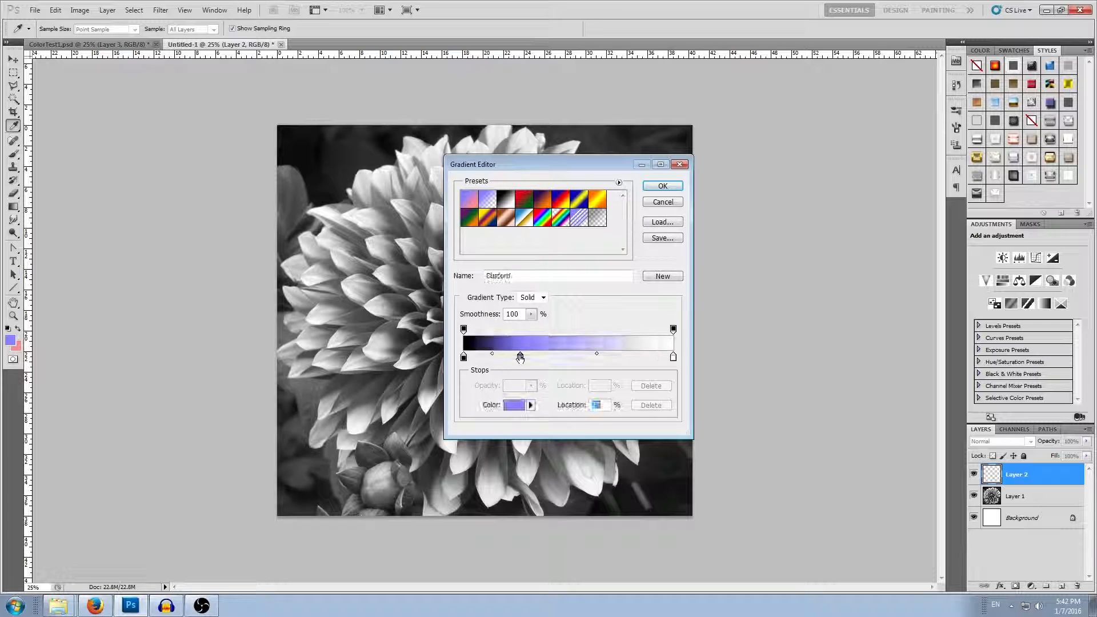
left_click(595, 359)
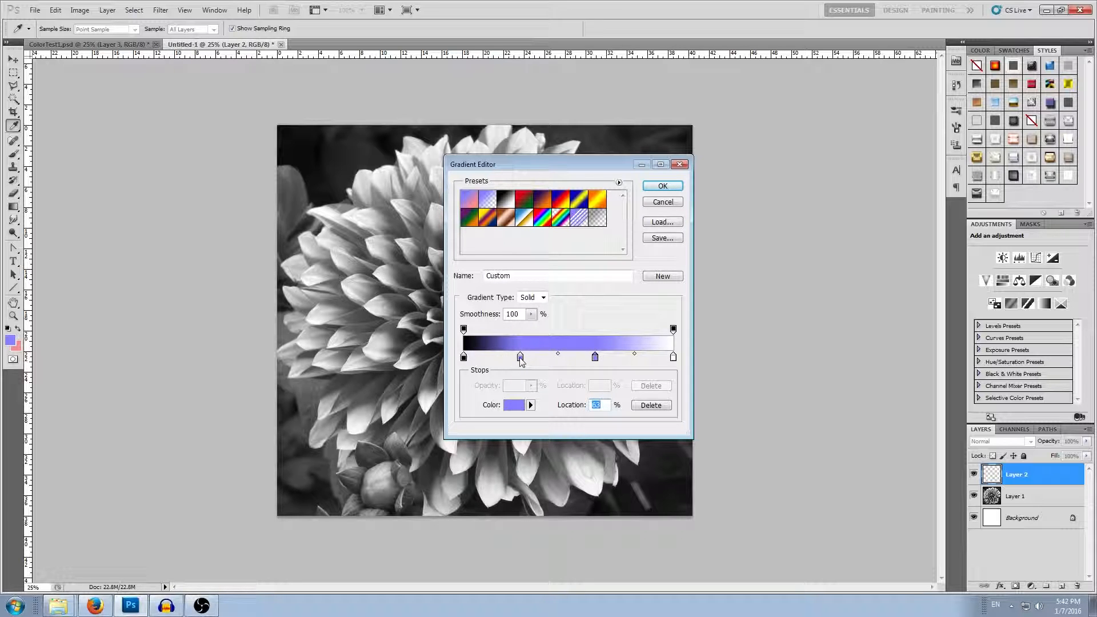
mouse_move(595, 358)
left_mouse_down()
mouse_move(596, 374)
mouse_move(592, 360)
left_mouse_up()
Set the black colour stop at the gradient's start to pale yellow ffec84.
left_click(464, 358)
left_click(511, 406)
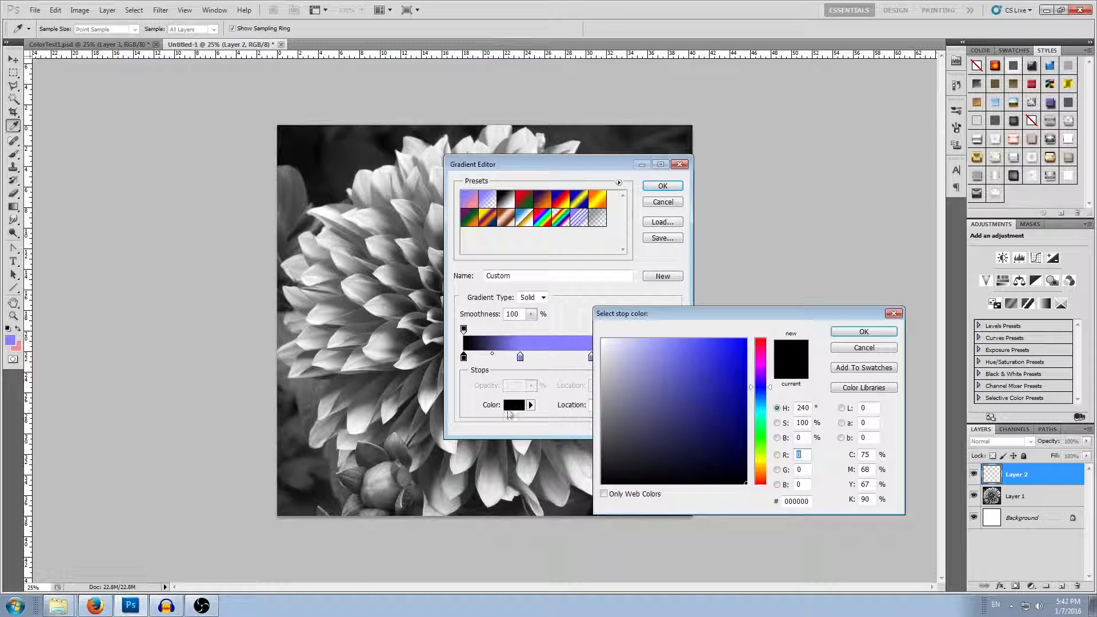
left_click_drag(766, 469, 764, 467)
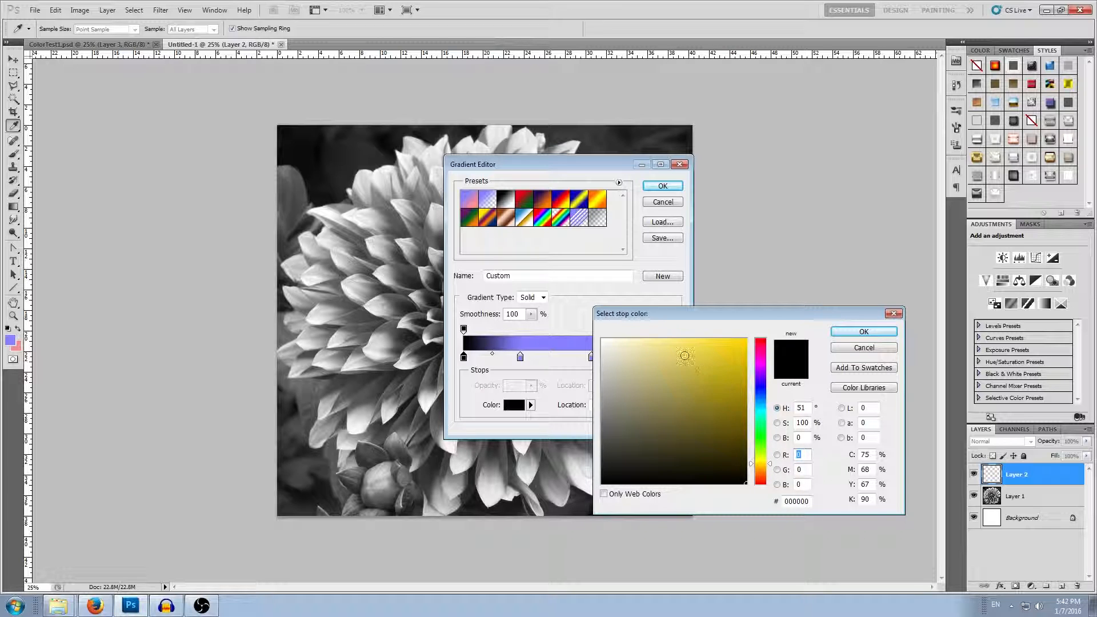
mouse_move(683, 353)
left_mouse_down()
mouse_move(772, 341)
mouse_move(808, 322)
mouse_move(703, 350)
mouse_move(671, 335)
left_mouse_up()
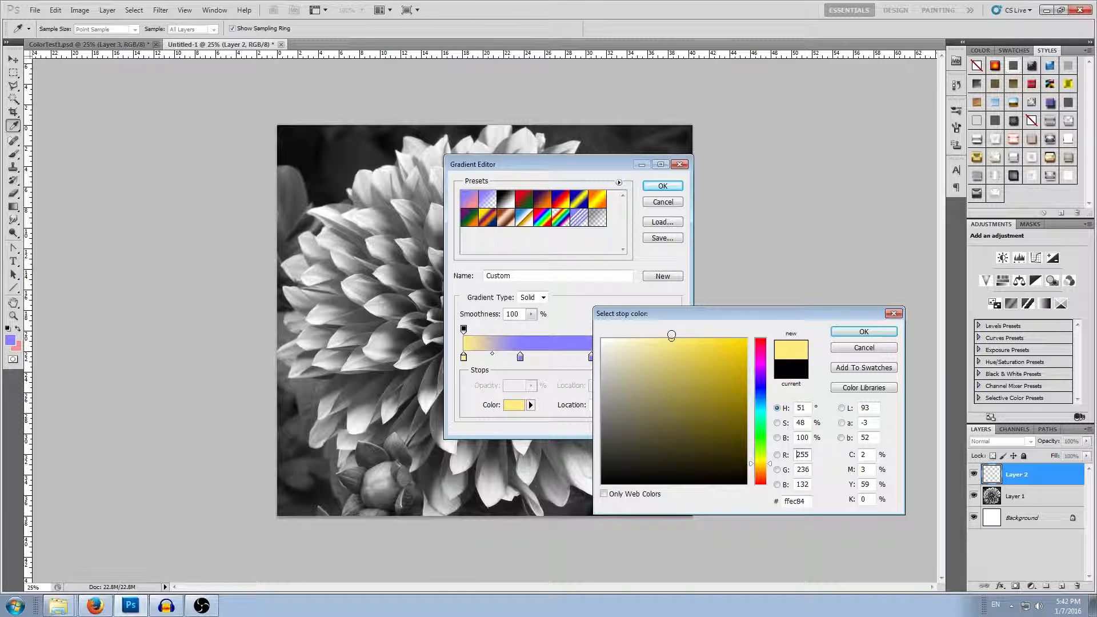
left_click(864, 332)
Recolour the gradient stop at 27% to light orange, with a hue of about 17° at full brightness.
left_click(520, 357)
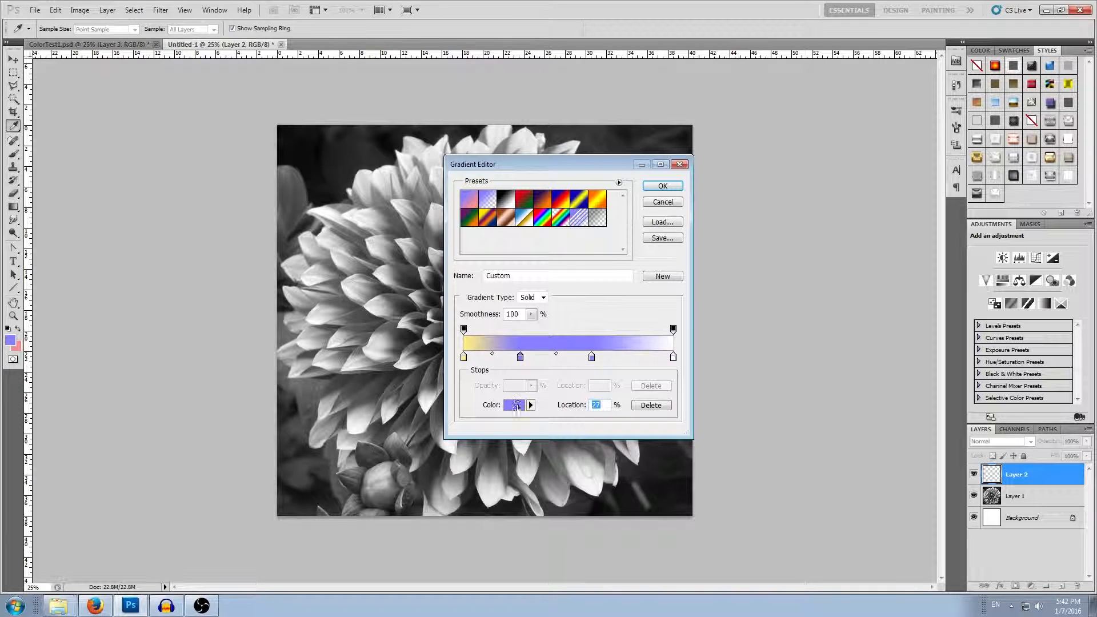
left_click(514, 405)
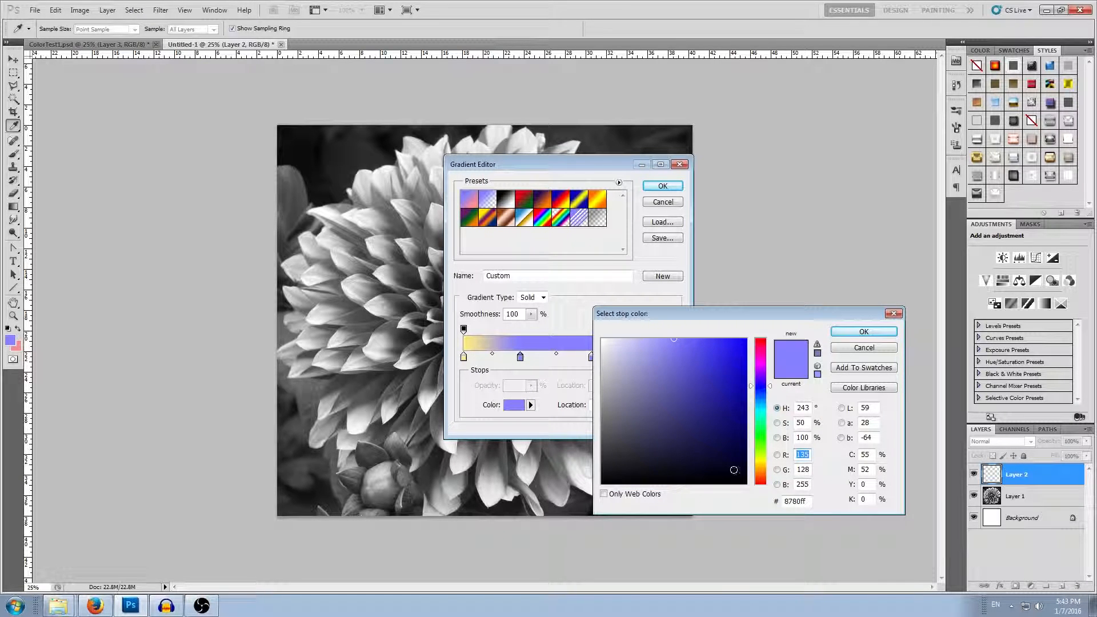
left_click_drag(761, 482, 765, 477)
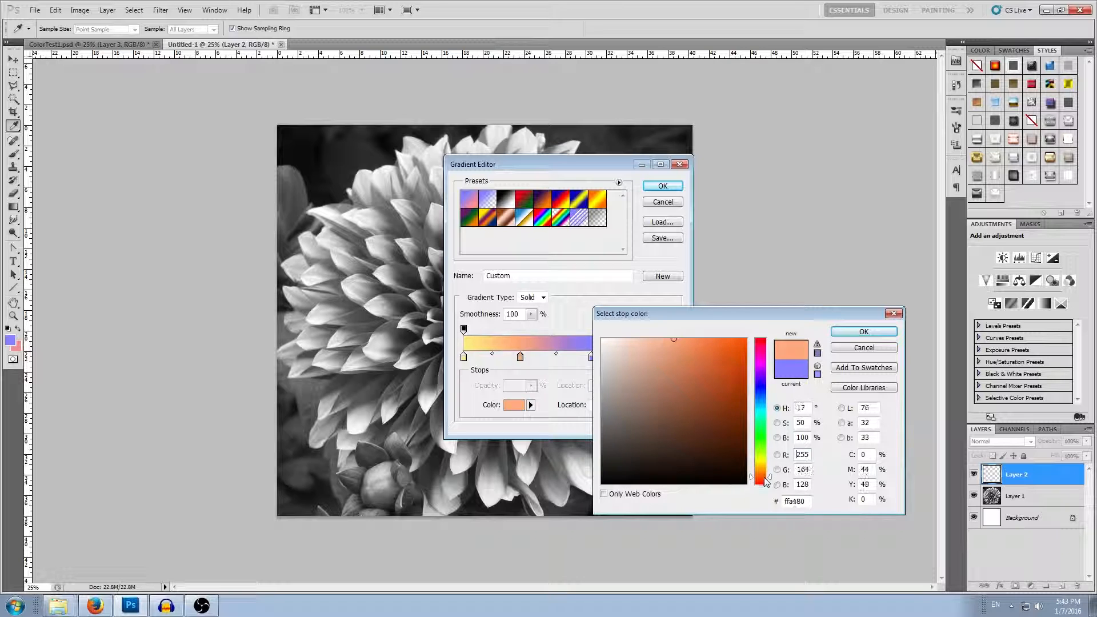
left_click_drag(673, 338, 672, 323)
left_click(864, 332)
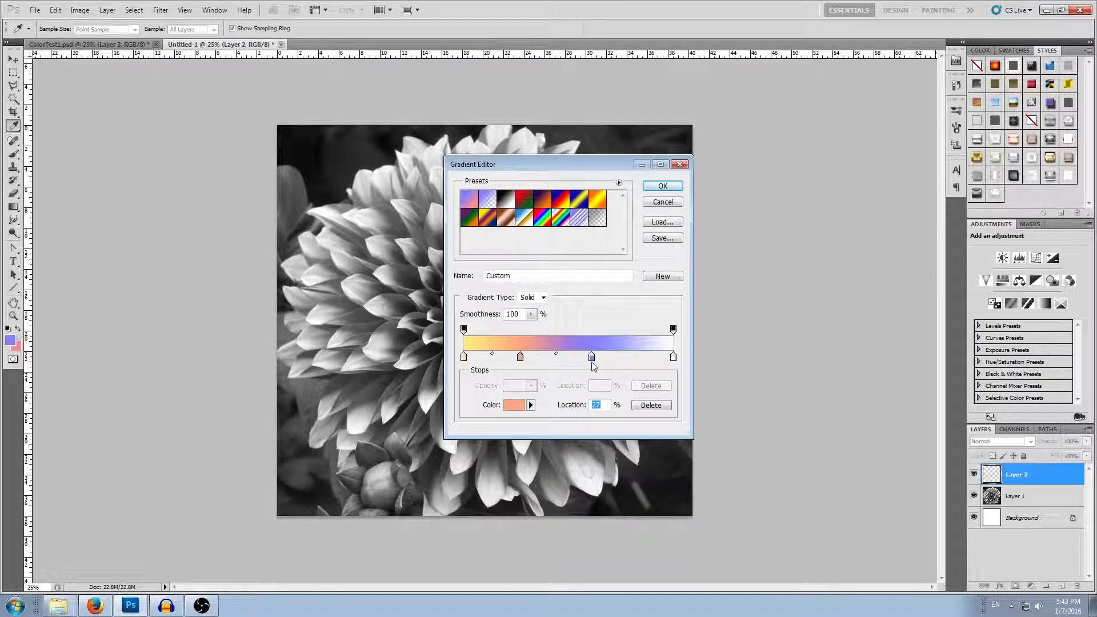
Recolour the gradient's remaining violet stop, at about 62%, to pink with hue 302°, saturation 50% and brightness 100%.
left_click(591, 358)
left_click(514, 405)
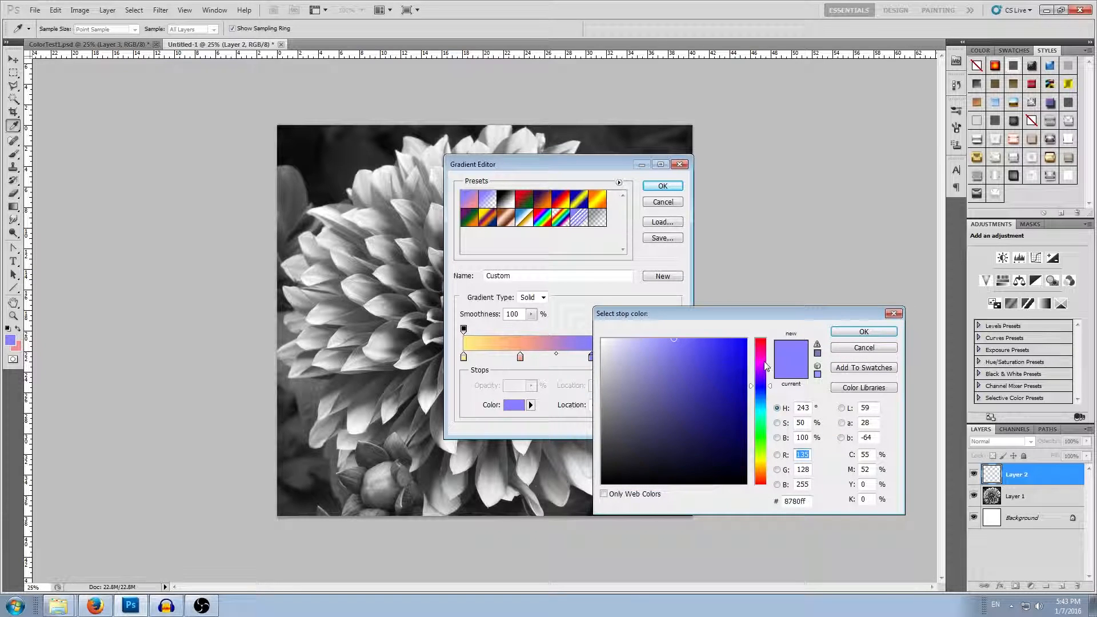
left_click_drag(766, 366, 763, 367)
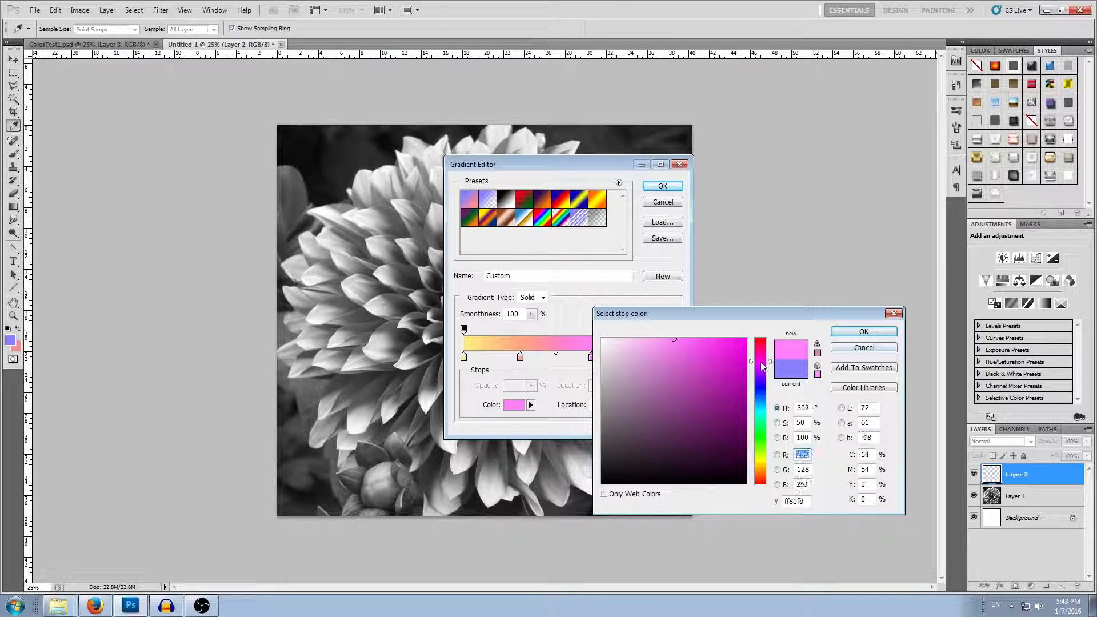
left_click(864, 331)
Try to turn the gradient's white end stop blue by changing only its hue.
left_click(673, 358)
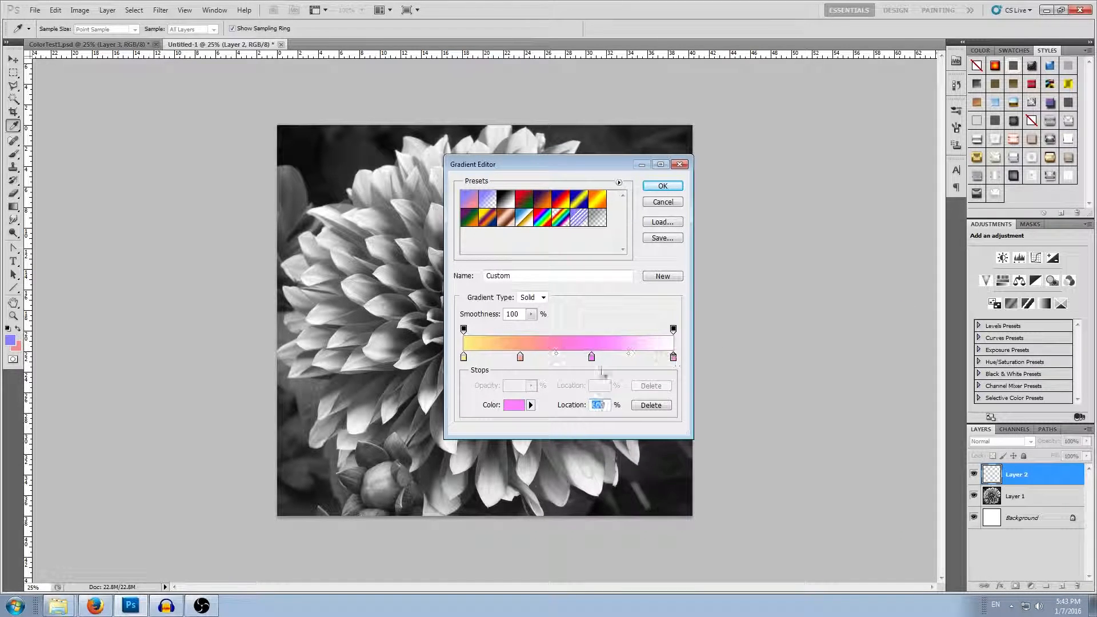
left_click(514, 405)
left_click_drag(765, 389, 767, 398)
left_click(864, 331)
Set the gradient's end stop at 100% to light blue 8697ff and accept the edited gradient.
left_click(675, 357)
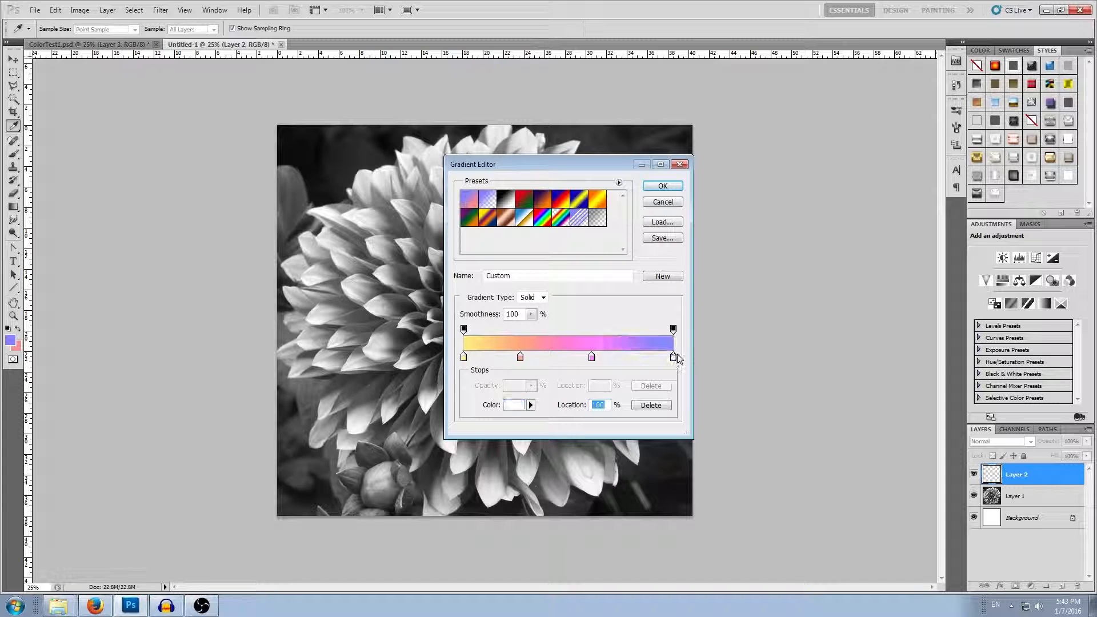
left_click(673, 364)
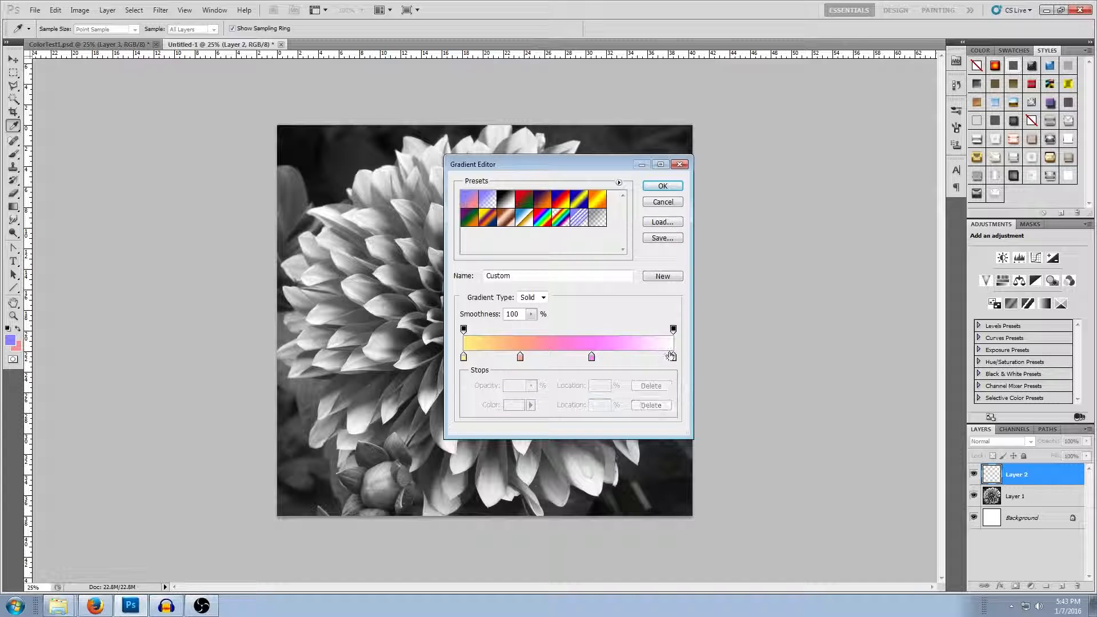
left_click(520, 409)
left_click(760, 390)
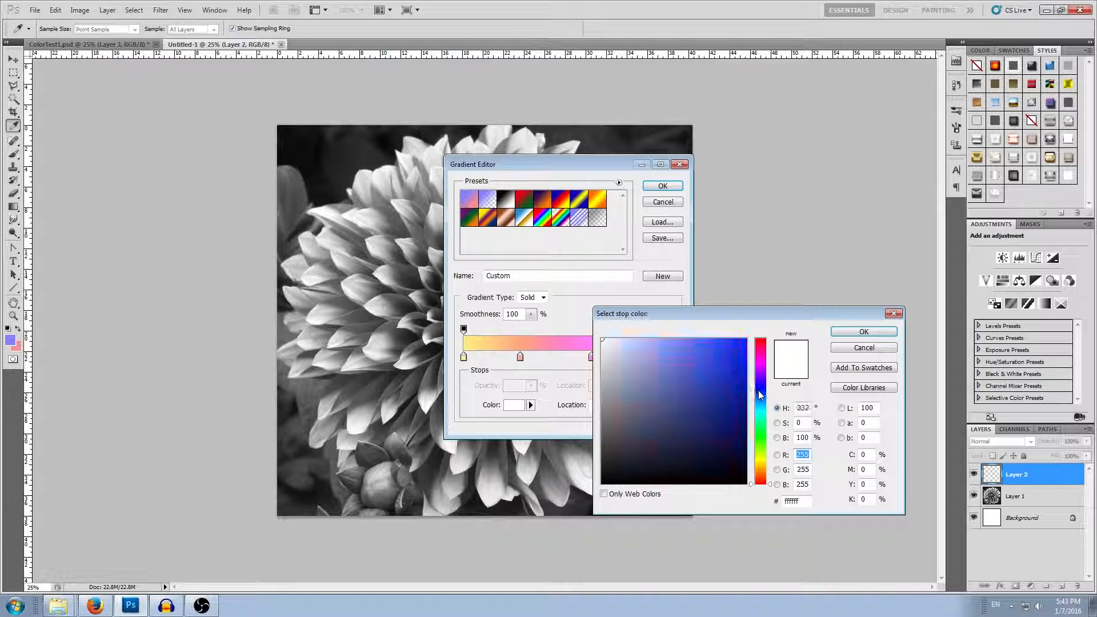
left_click(679, 341)
left_click_drag(679, 340, 670, 339)
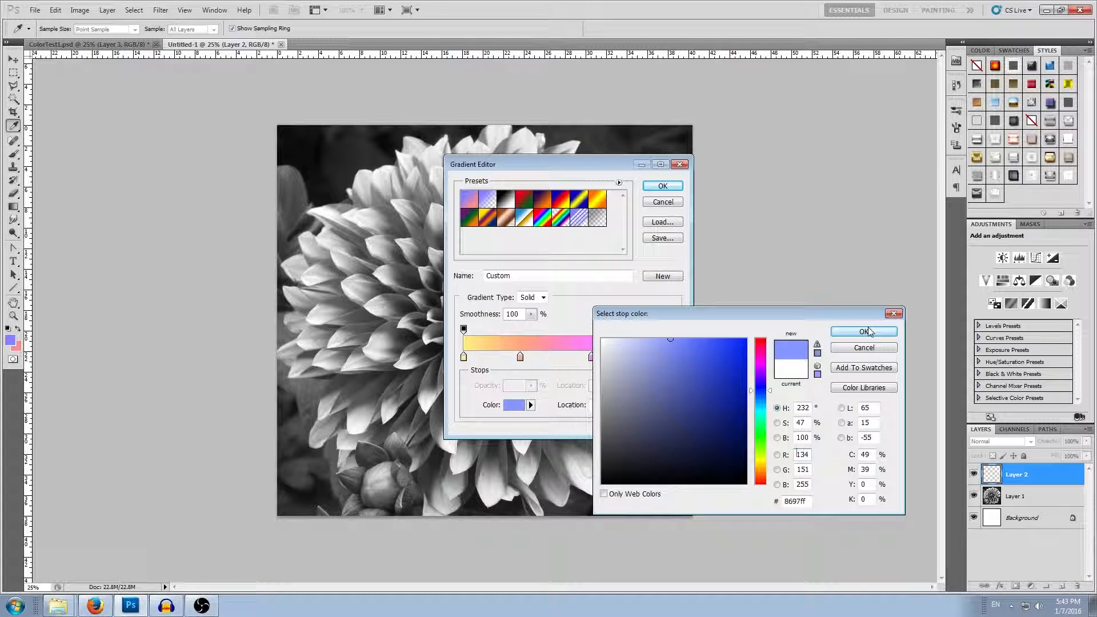
left_click(848, 337)
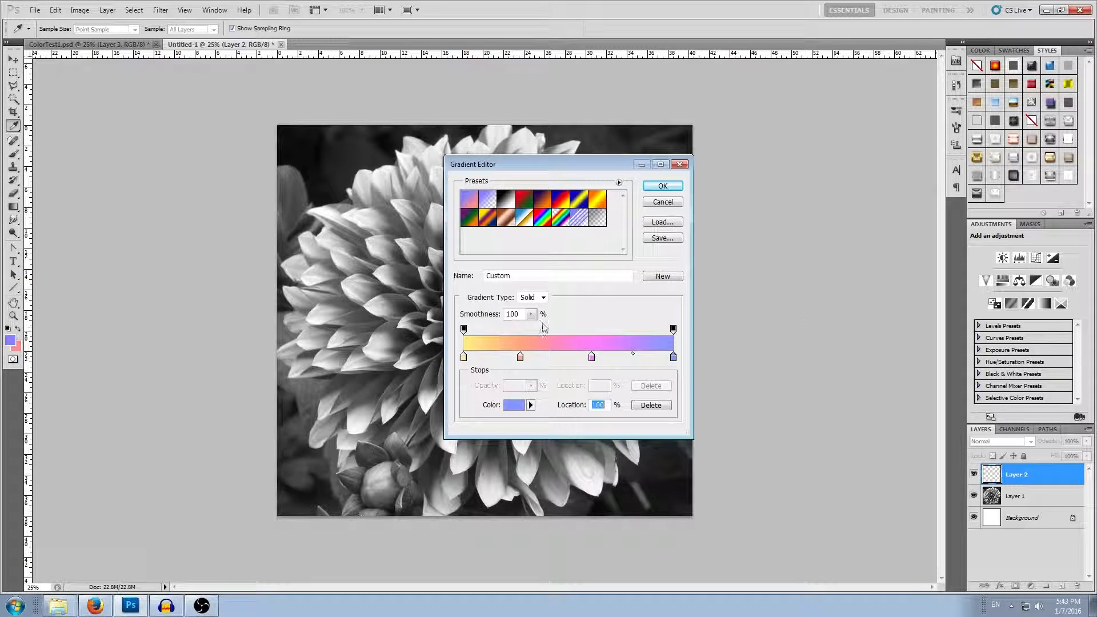
left_click(665, 188)
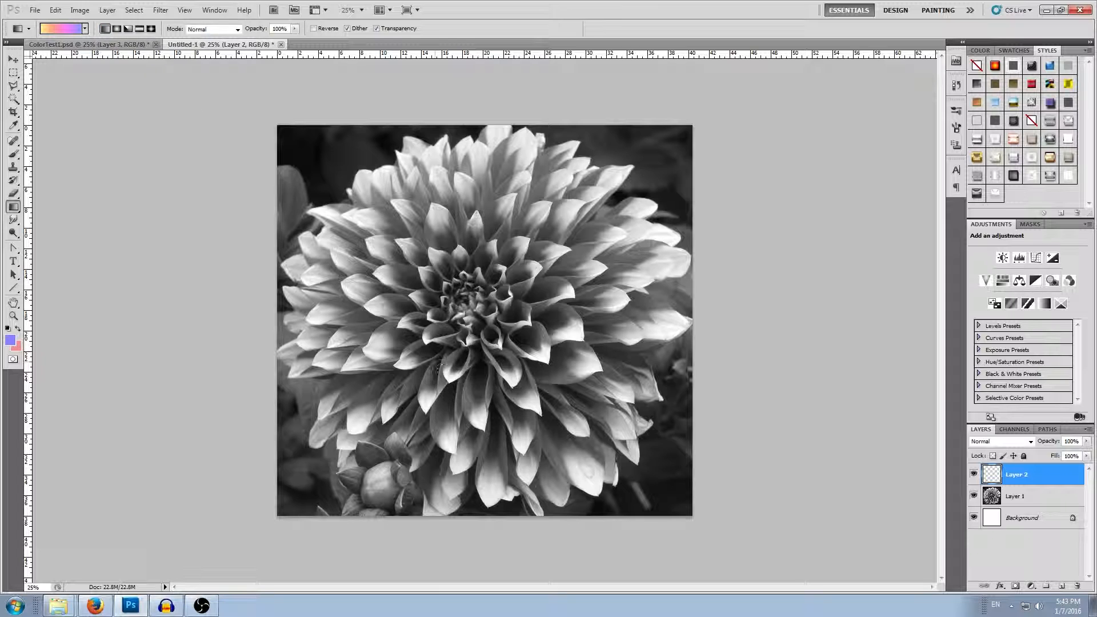
Try a horizontal linear gradient across the flower on Layer 2, and undo it.
left_click_drag(390, 335, 638, 331)
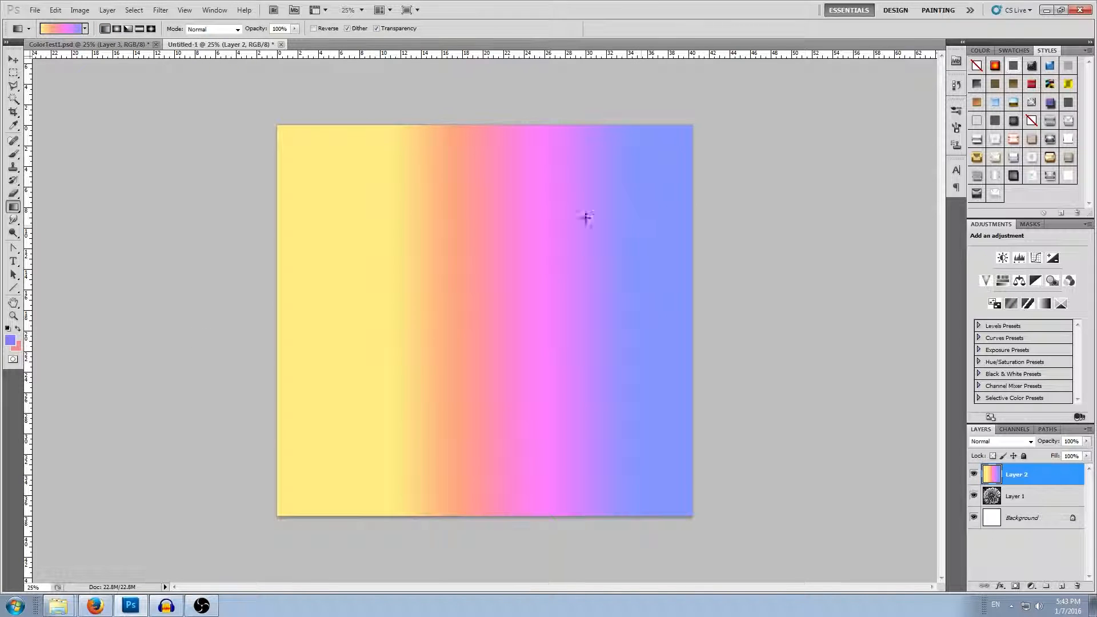
key("ctrl+z")
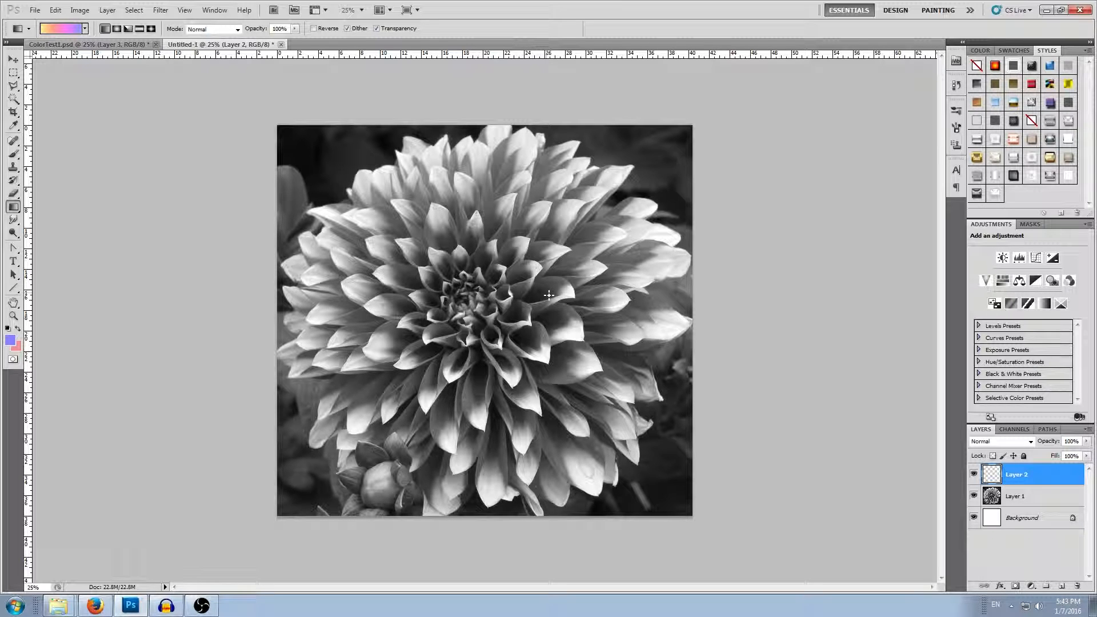
Fill Layer 2 with a radial gradient from the flower's centre to the image's right edge and set its blend mode to Color.
left_click(117, 29)
left_click_drag(473, 303, 694, 304)
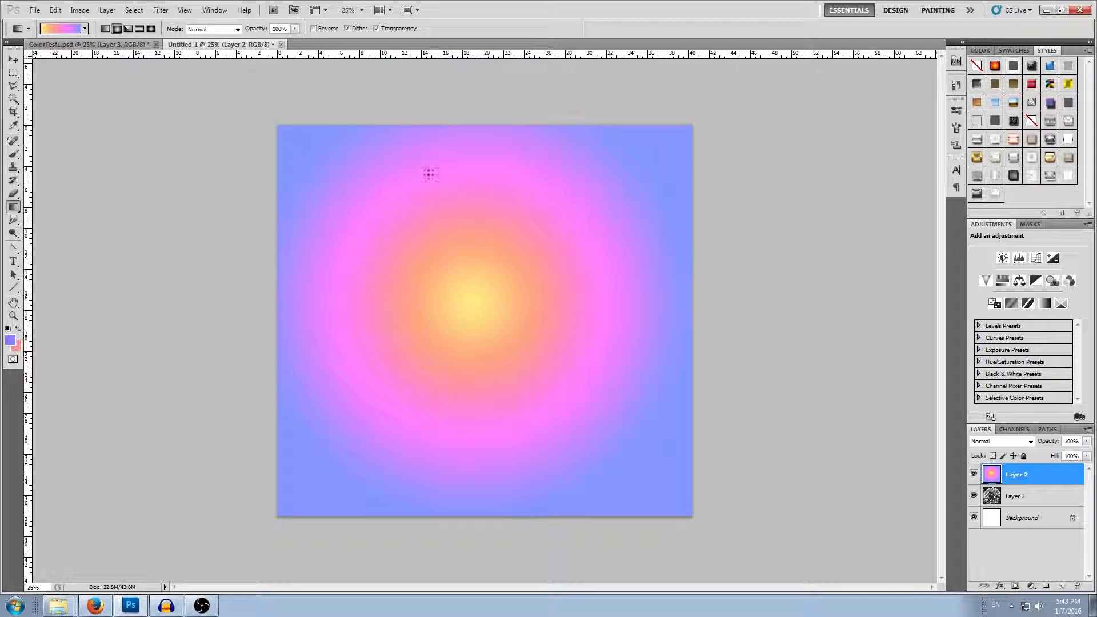
left_click(14, 60)
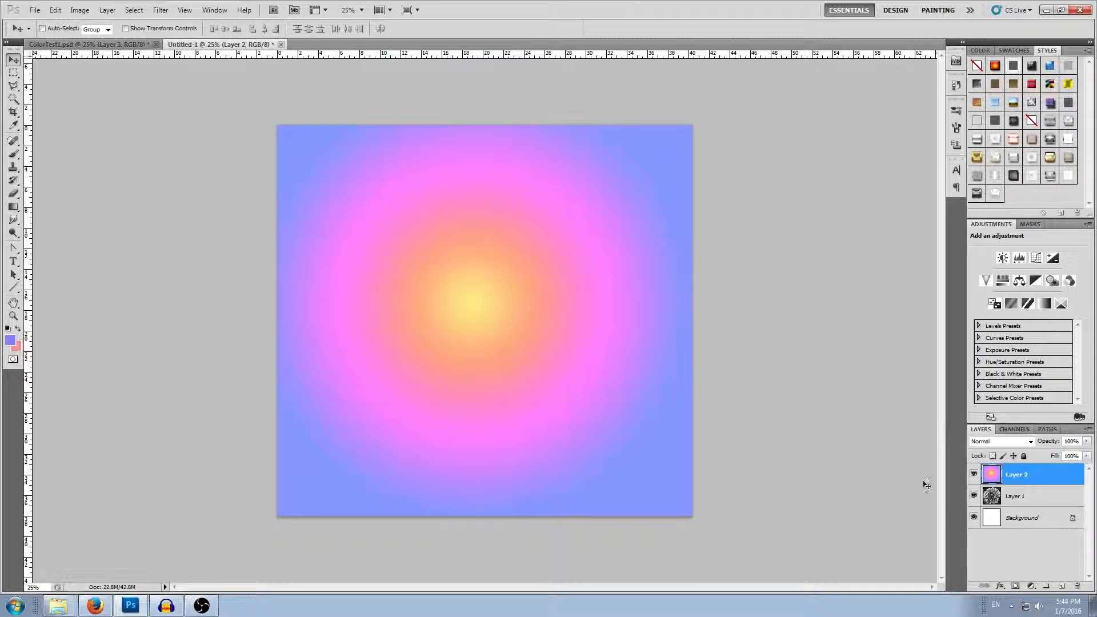
left_click(983, 441)
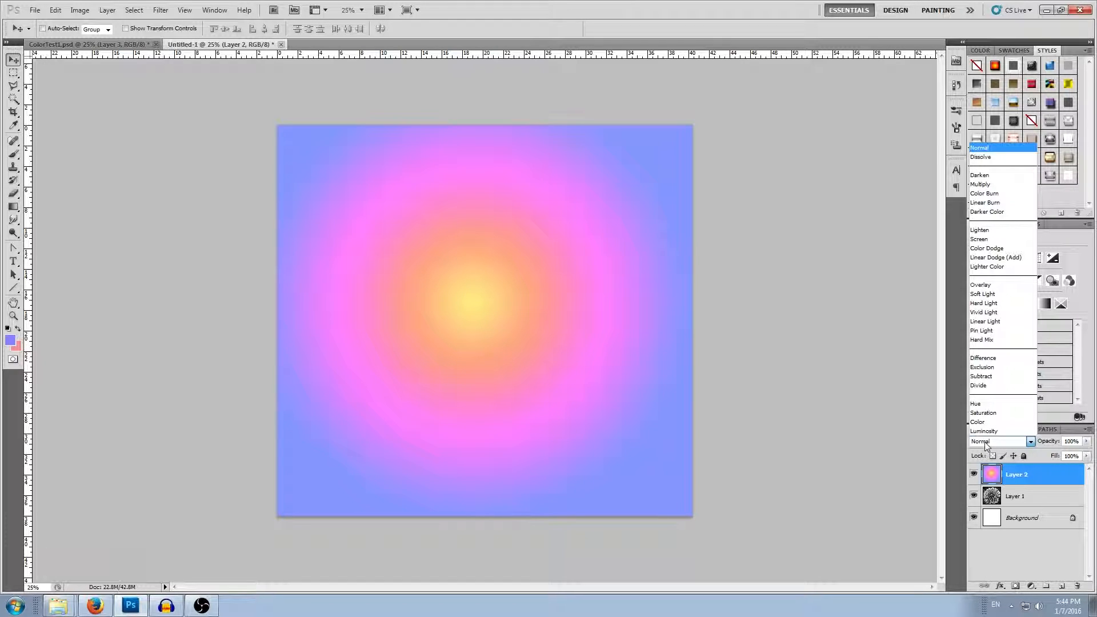
left_click(977, 422)
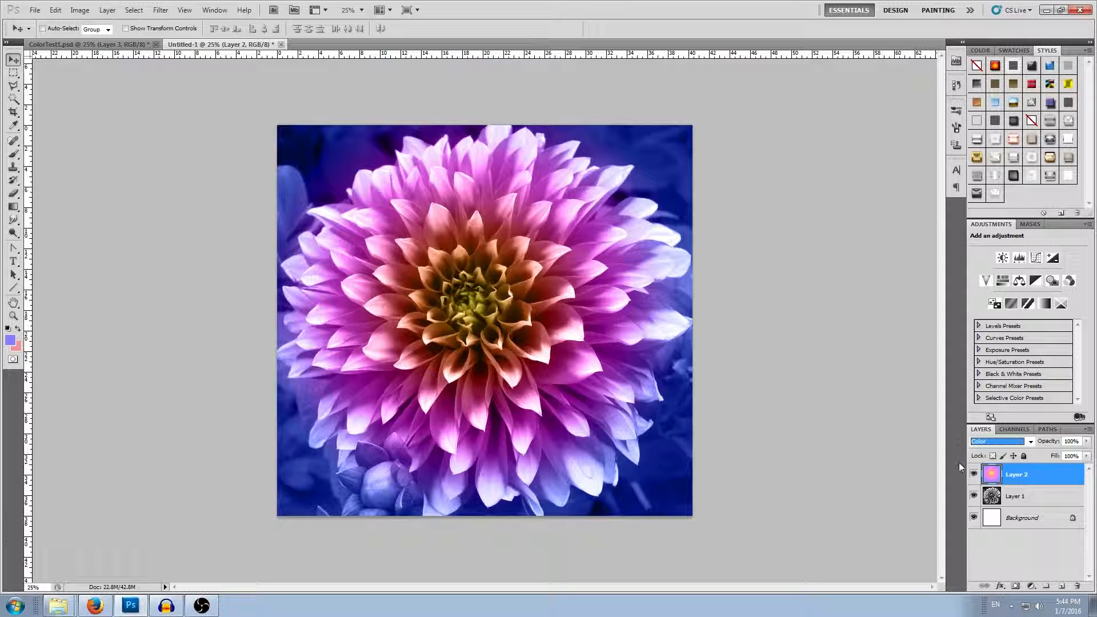
Hide Layer 2 and add a Curves adjustment layer directly above Layer 1.
left_click(974, 474)
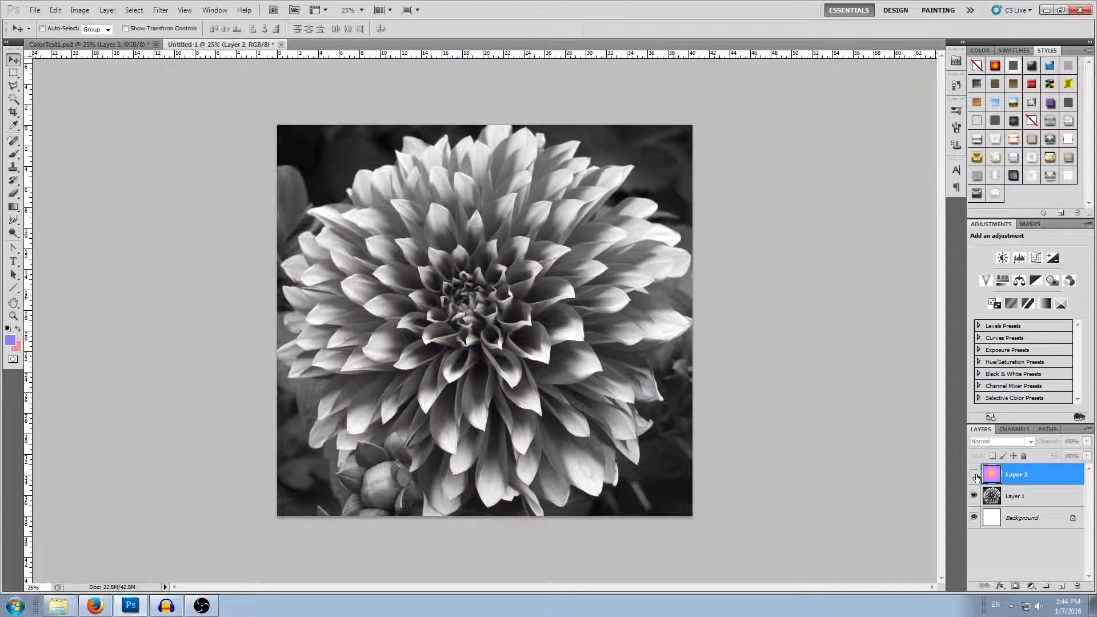
left_click(1013, 497)
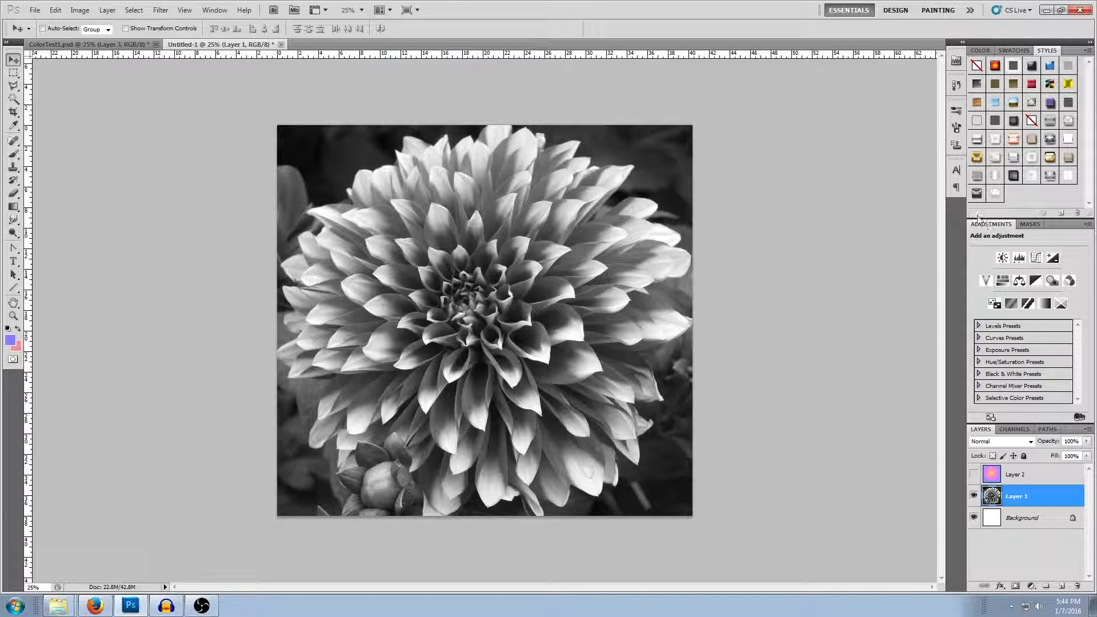
left_click(225, 11)
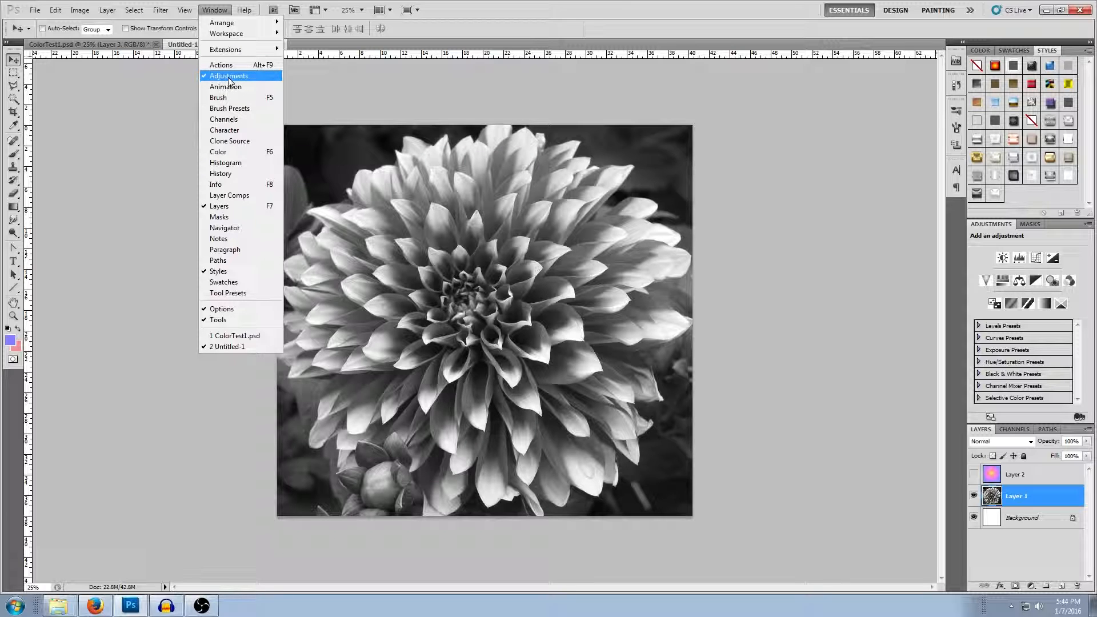
left_click(208, 13)
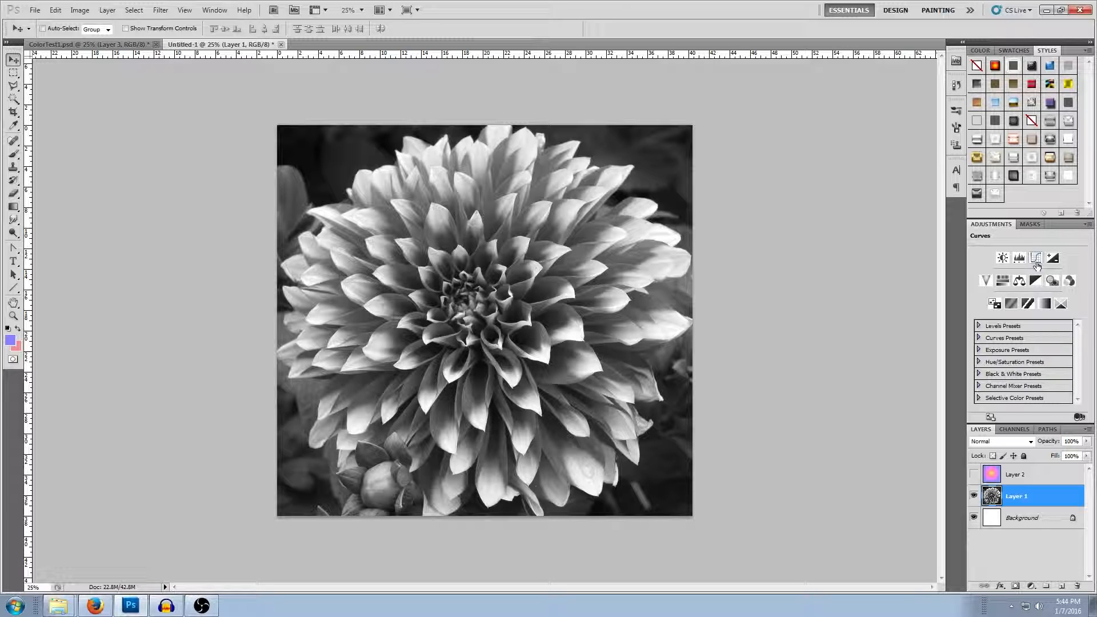
left_click(1035, 258)
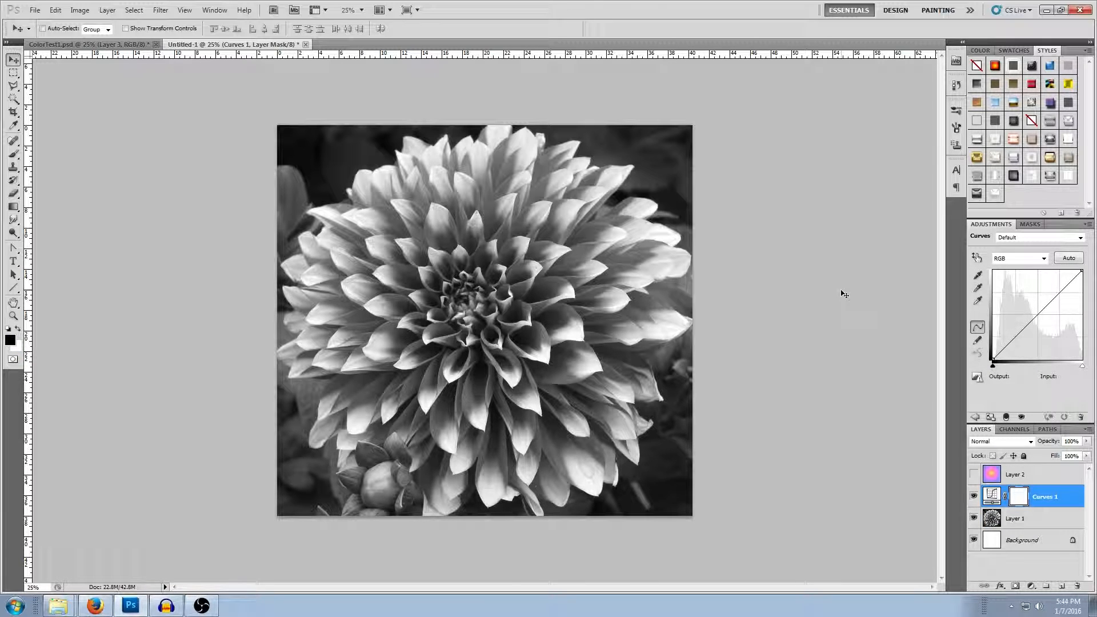
Darken the photo by bending the RGB curve down through about input 144, output 65, with a highlight point near input 232, output 204.
left_click_drag(1055, 298, 1033, 320)
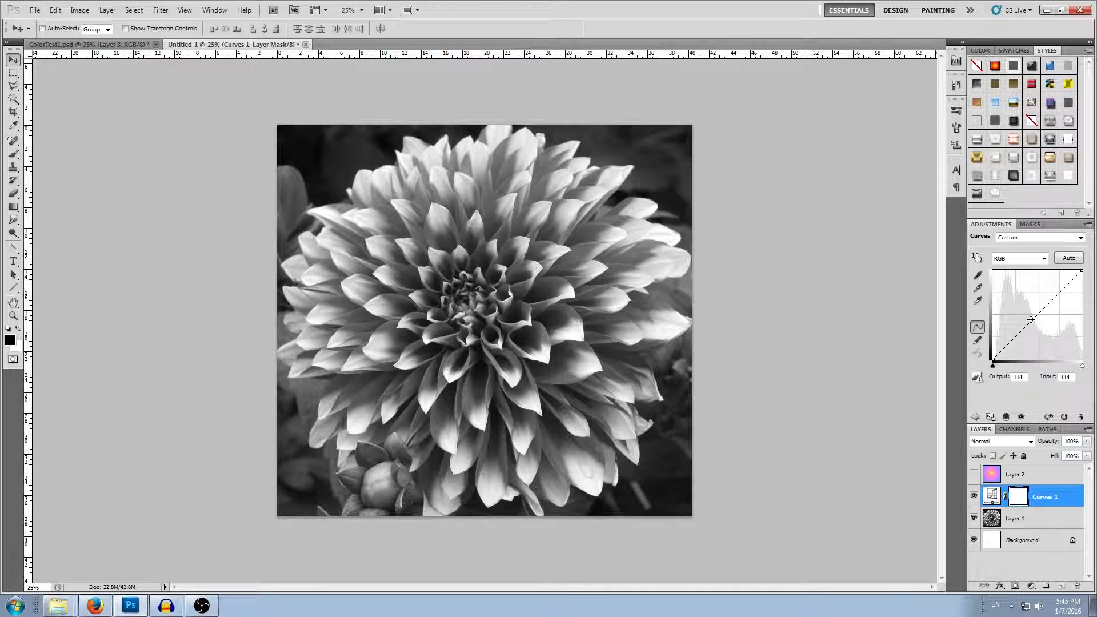
left_click_drag(1031, 319, 1043, 338)
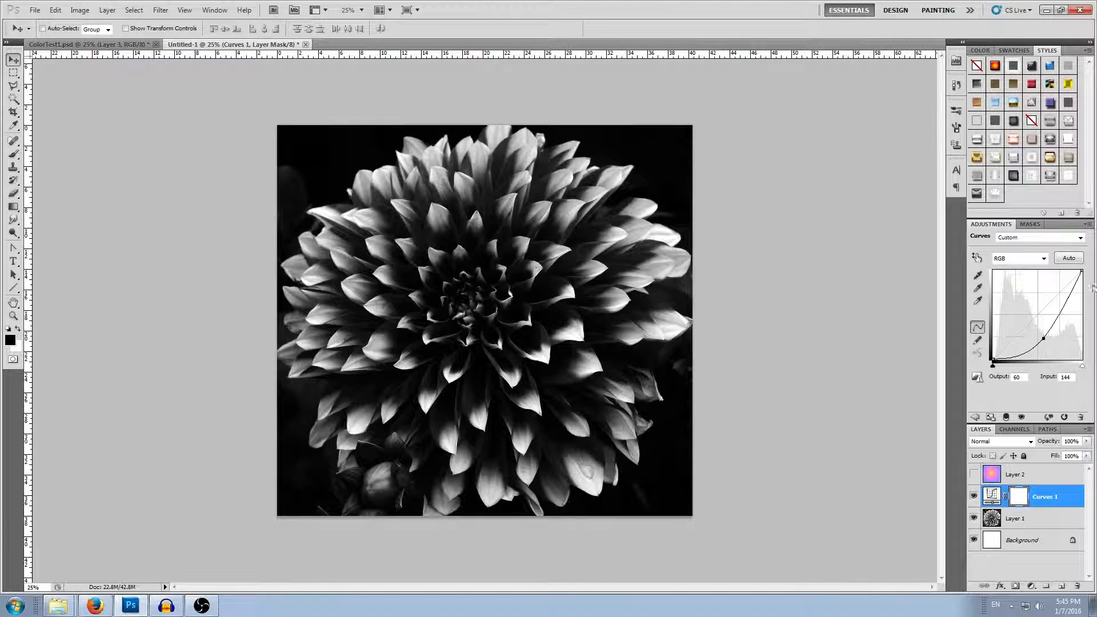
left_click_drag(1075, 292, 1074, 288)
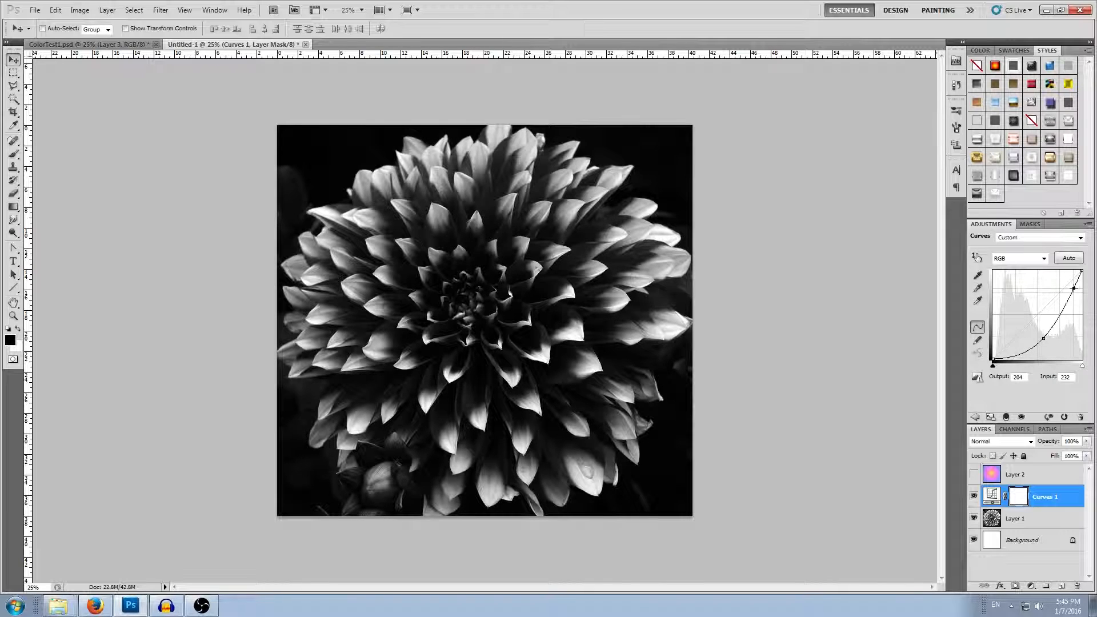
left_click_drag(1074, 288, 1074, 287)
left_click_drag(1043, 339, 1043, 337)
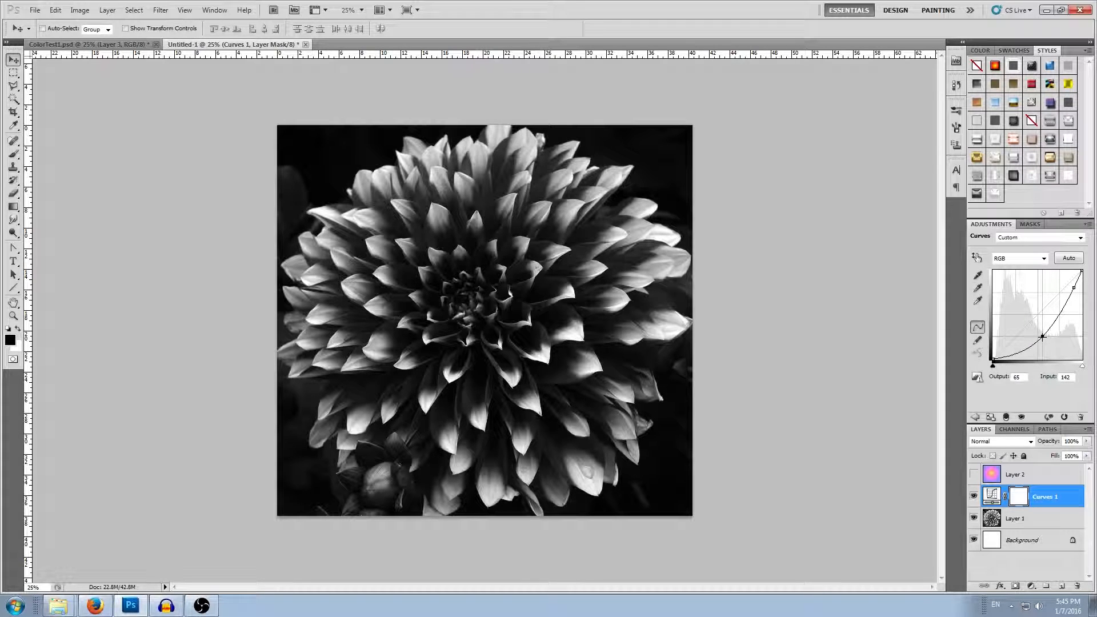
Show Layer 2 again and toggle its visibility to compare the darkened flower with and without the colour.
left_click(974, 475)
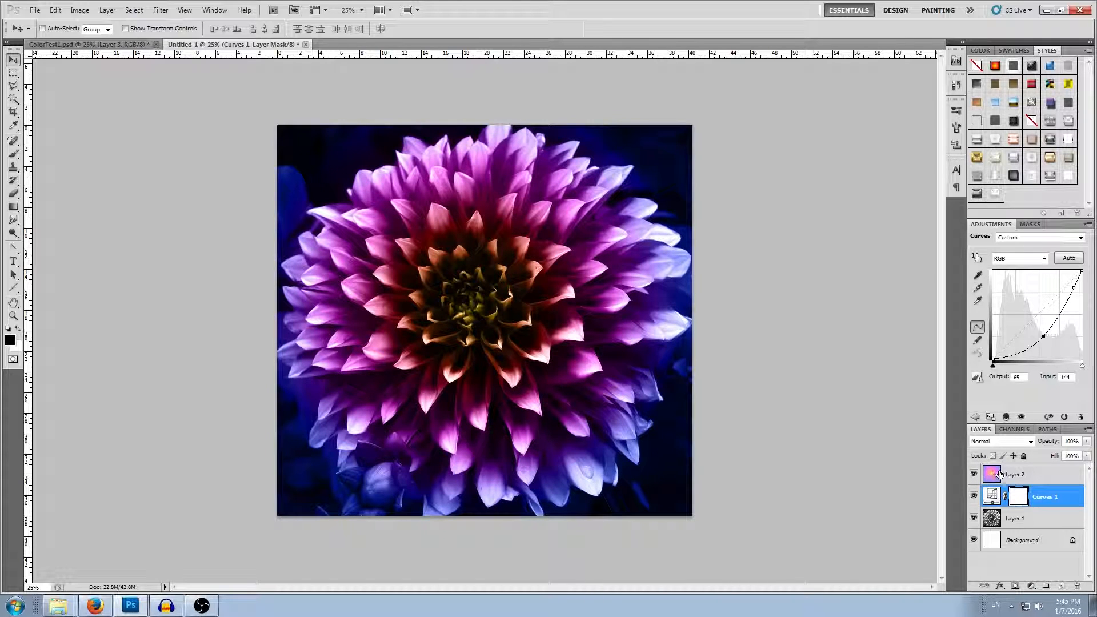
left_click(975, 475)
left_click(975, 475)
Target the Curves 1 layer mask and get the Brush tool ready with black as the foreground colour.
left_click(992, 498)
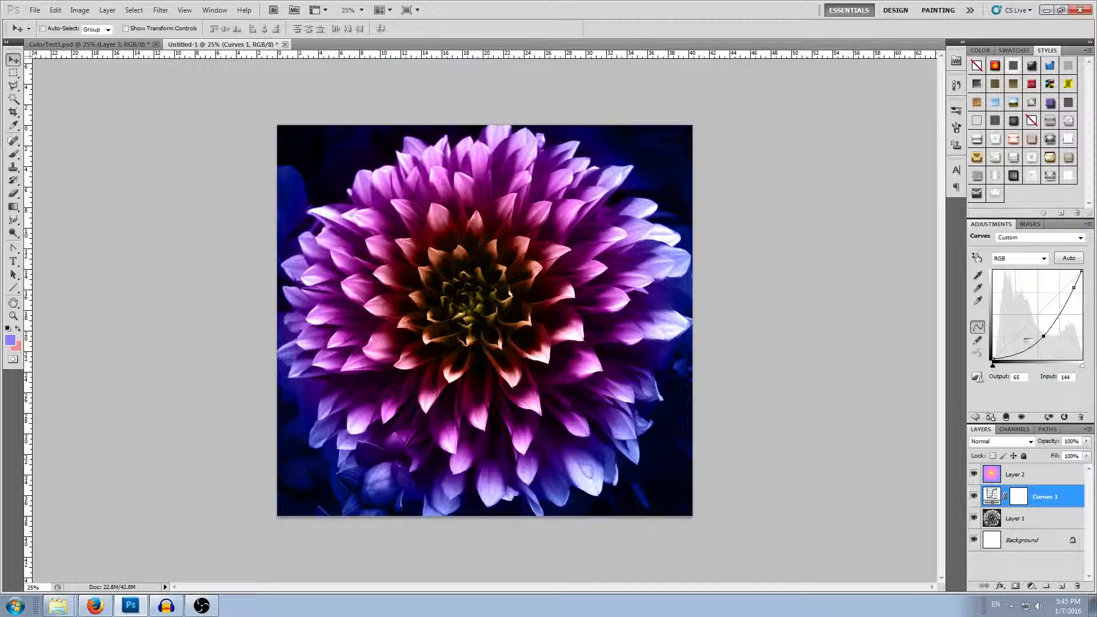
left_click(1022, 497)
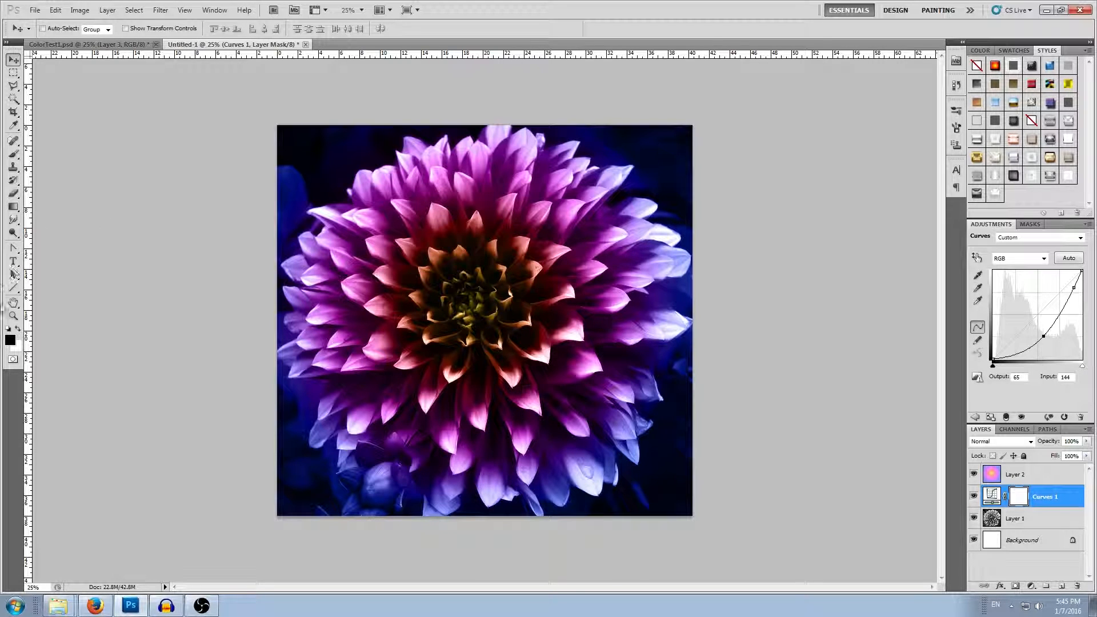
left_click(17, 329)
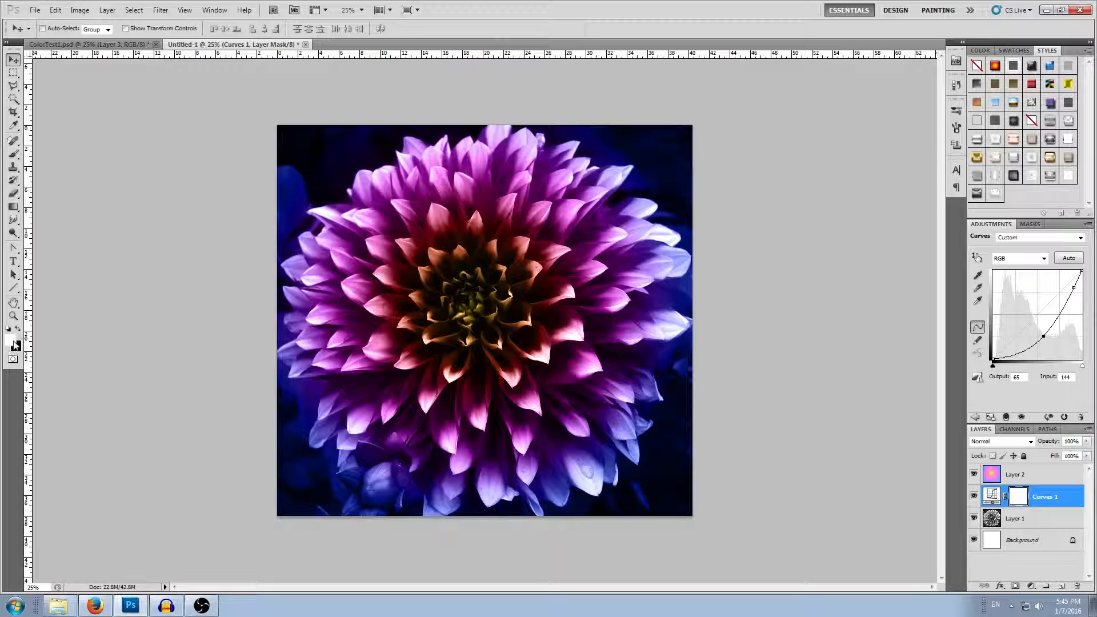
left_click(18, 330)
left_click(13, 155)
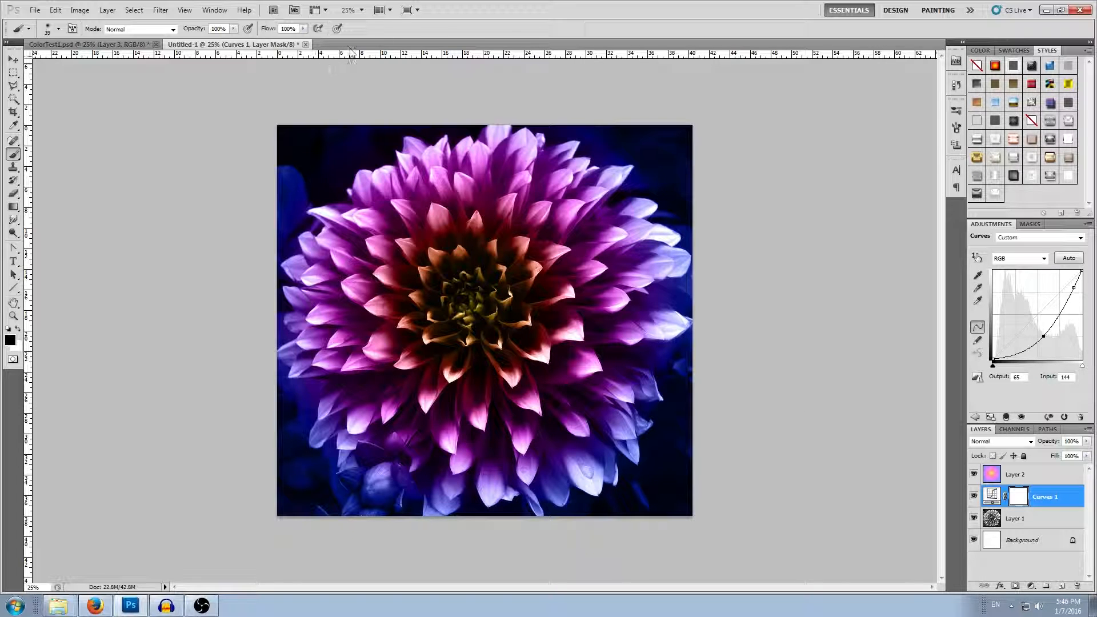
Set the brush to a size of 910 px with 0% hardness, 68% opacity and 85% flow.
left_click(59, 29)
left_click_drag(41, 64, 127, 62)
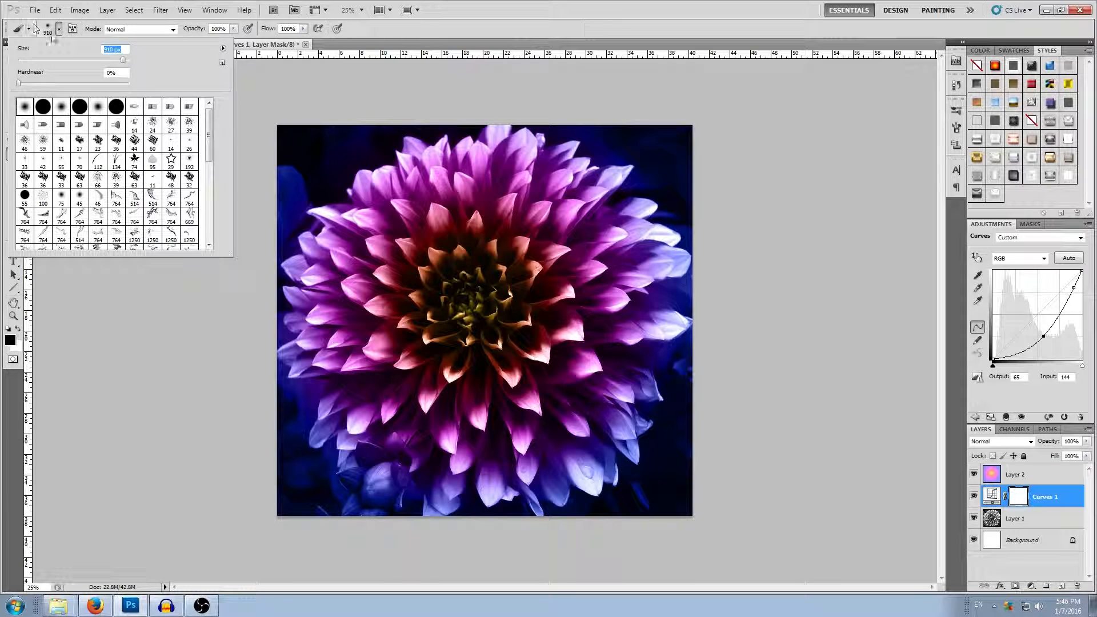
left_click(59, 31)
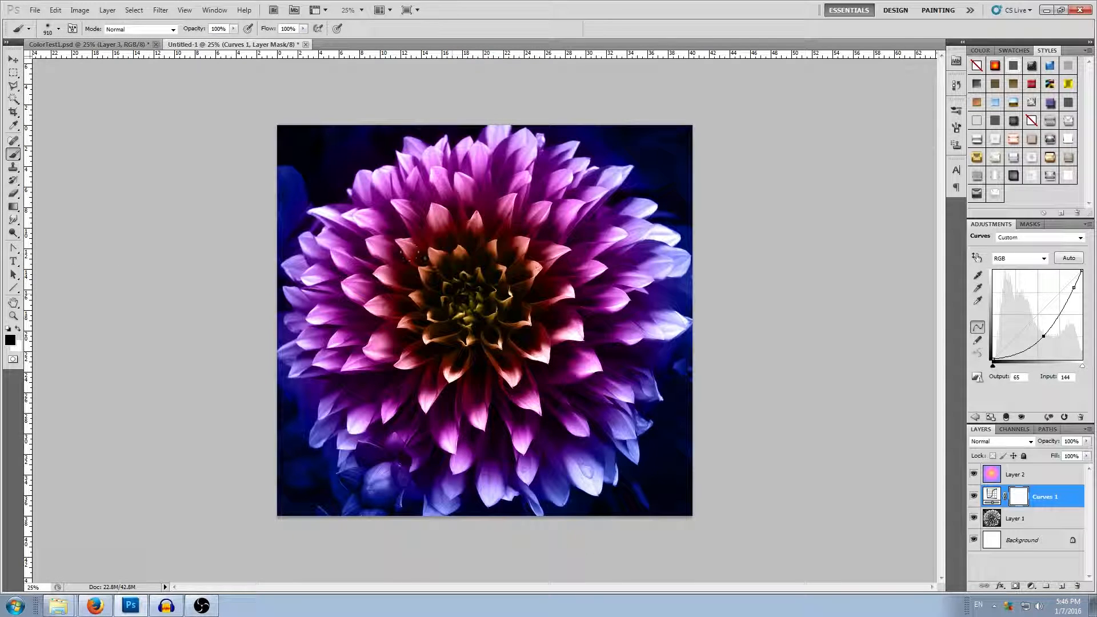
left_click(234, 29)
left_click_drag(234, 40, 222, 43)
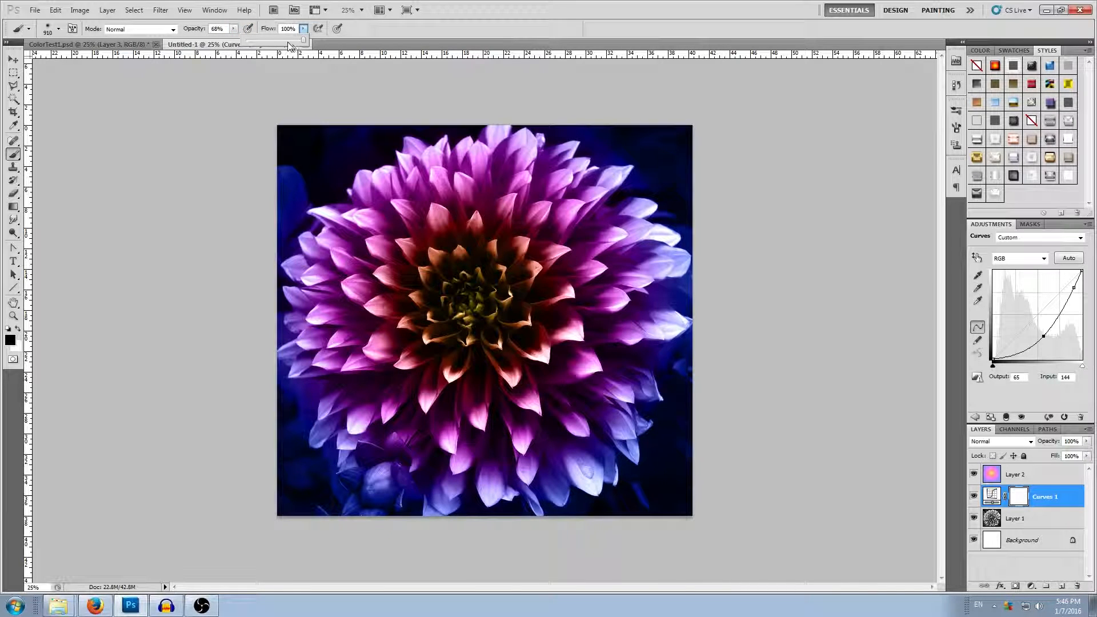
left_click(303, 29)
left_click_drag(305, 40, 296, 46)
left_click(307, 29)
left_click(488, 33)
Paint black over the flower's centre on the Curves 1 mask to lift the darkening there.
left_click(1015, 500)
left_click(467, 306)
left_click(467, 305)
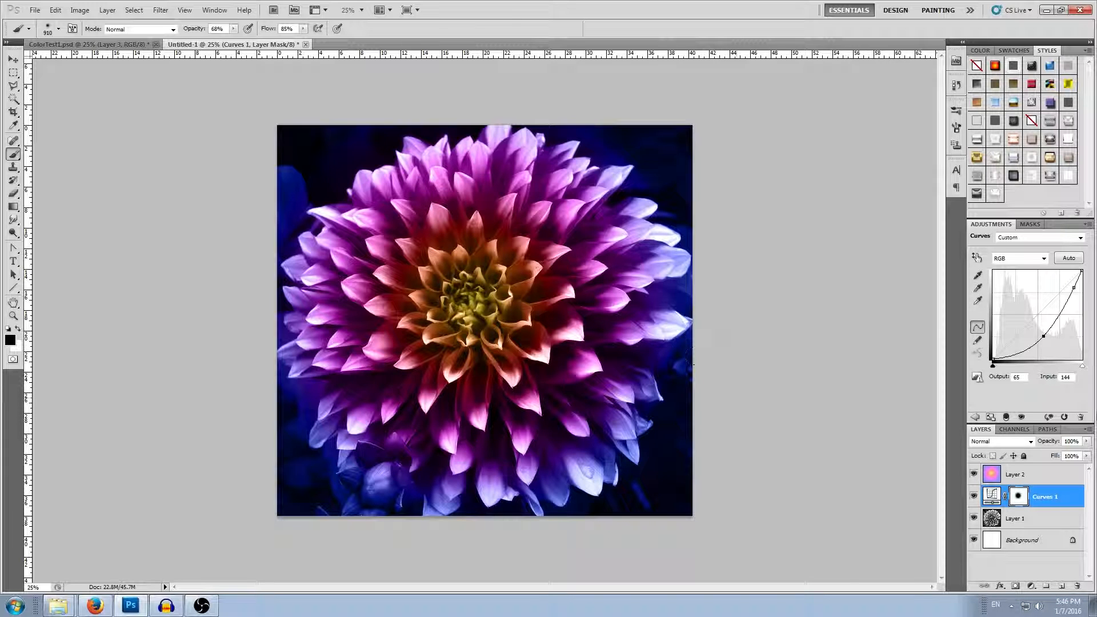
Add a new layer above Layer 2 and set the foreground colour to white (ffffff).
left_click(1019, 478)
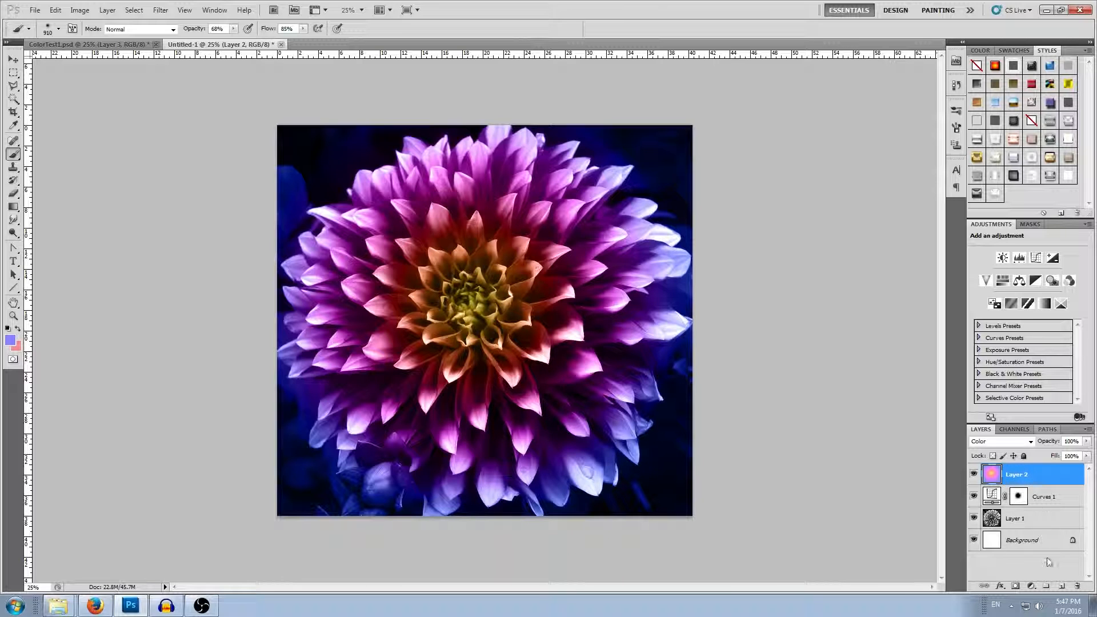
left_click(1062, 587)
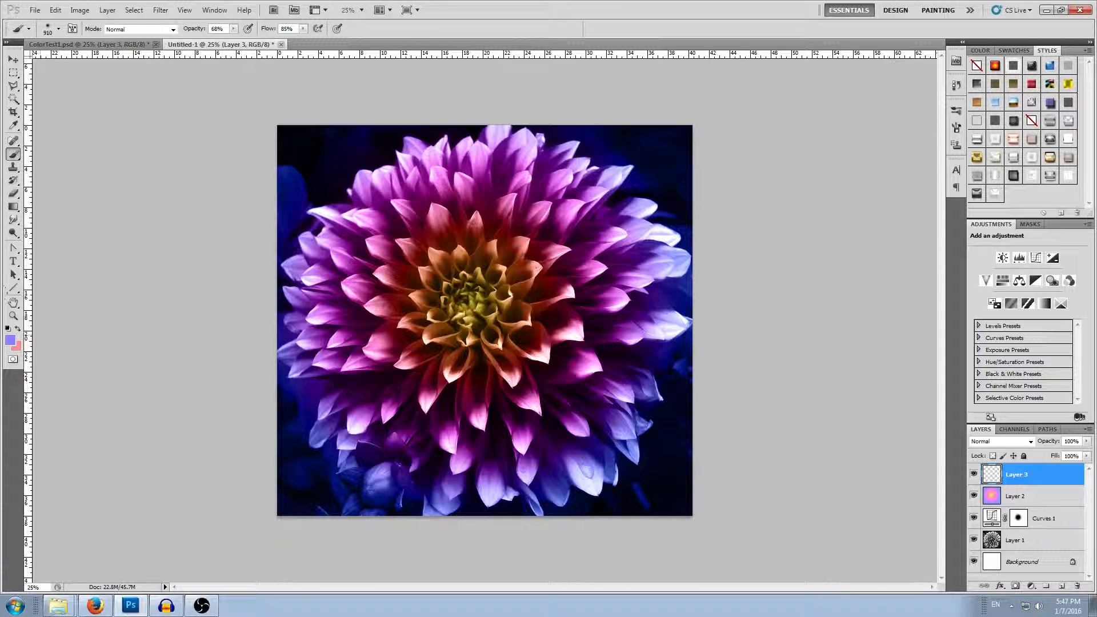
left_click(12, 341)
left_click_drag(642, 372, 602, 339)
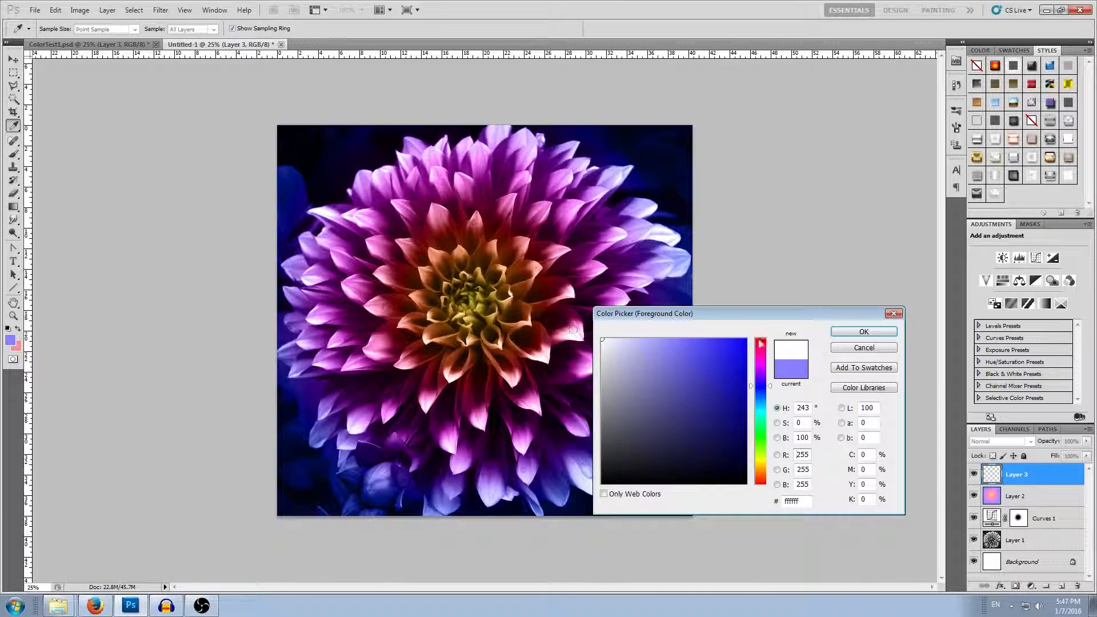
left_click(864, 332)
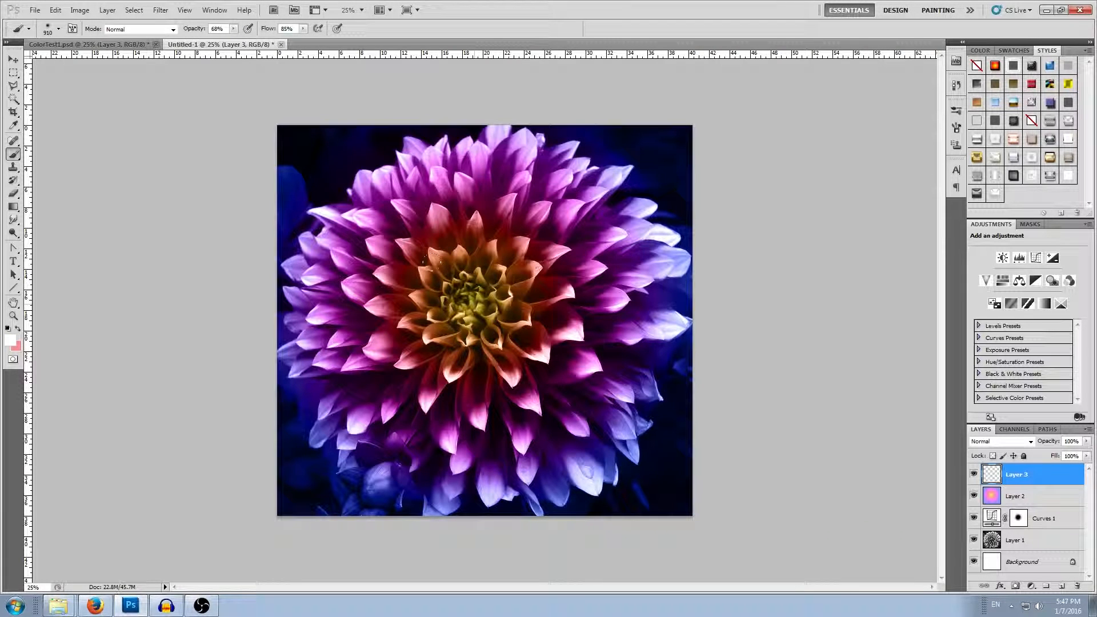
Paint a solid, soft-edged white glow over the flower's centre on Layer 3 with overlapping brush dabs.
left_click(472, 298)
left_click(473, 305)
left_click(473, 298)
left_click(473, 307)
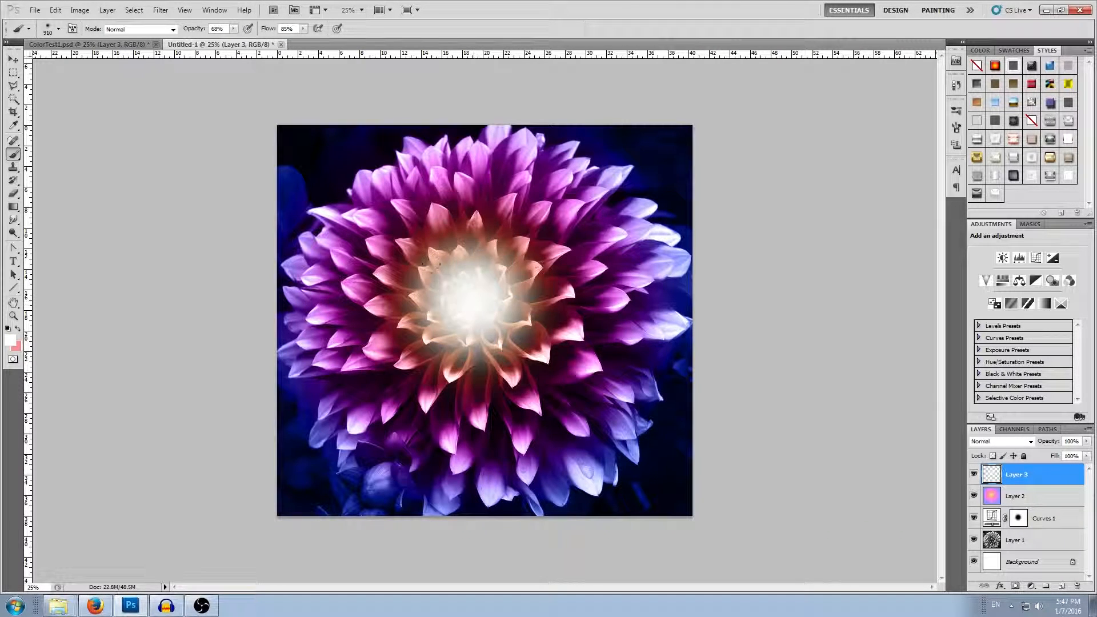
left_click(481, 306)
left_click(481, 302)
left_click(460, 291)
left_click(448, 312)
left_click(466, 323)
left_click(484, 323)
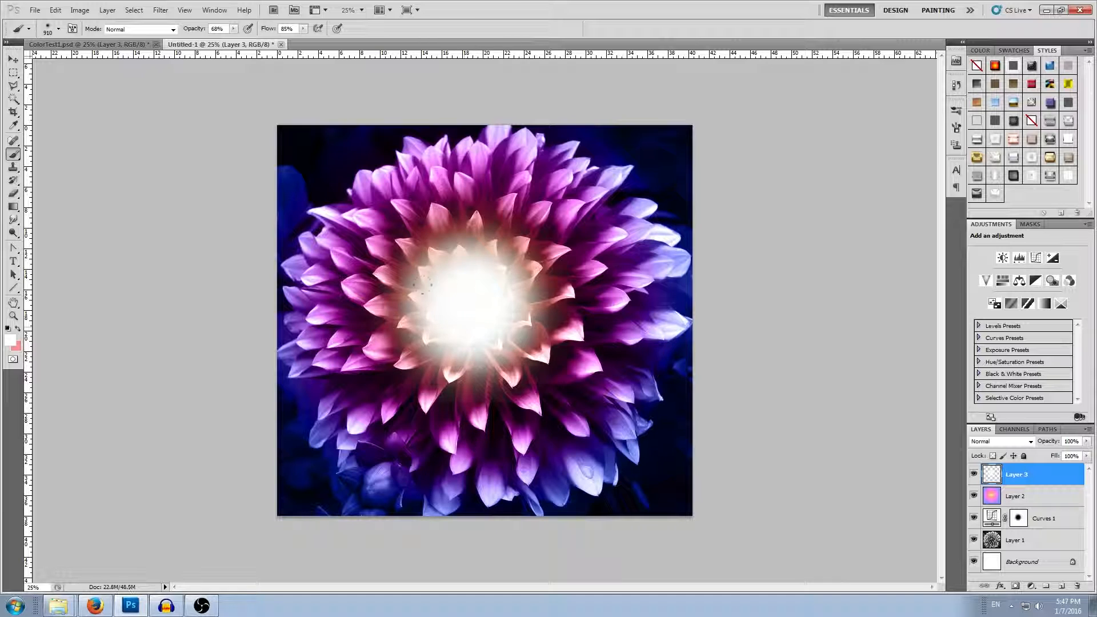
left_click(495, 312)
left_click(493, 291)
left_click(480, 287)
left_click(454, 275)
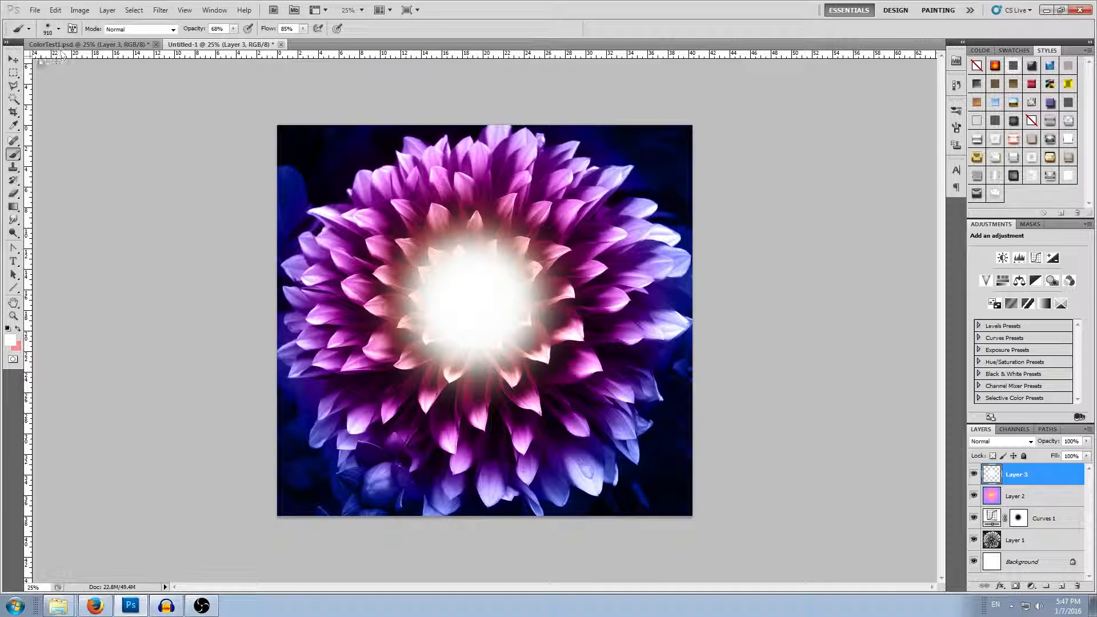
Set Layer 3's blend mode to Overlay.
left_click(14, 60)
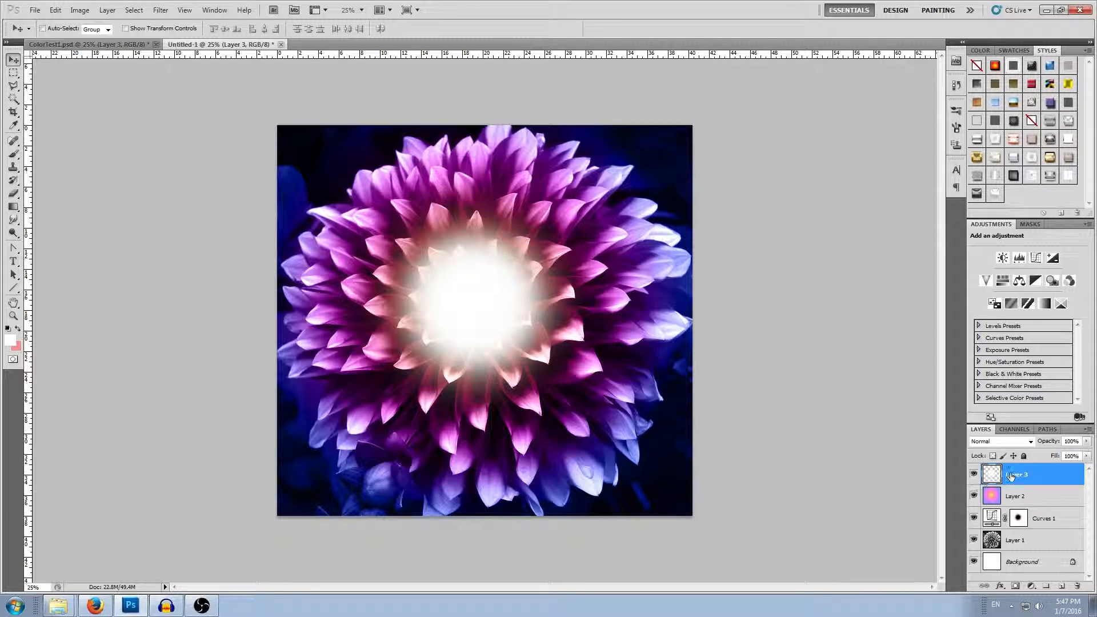
left_click(1012, 442)
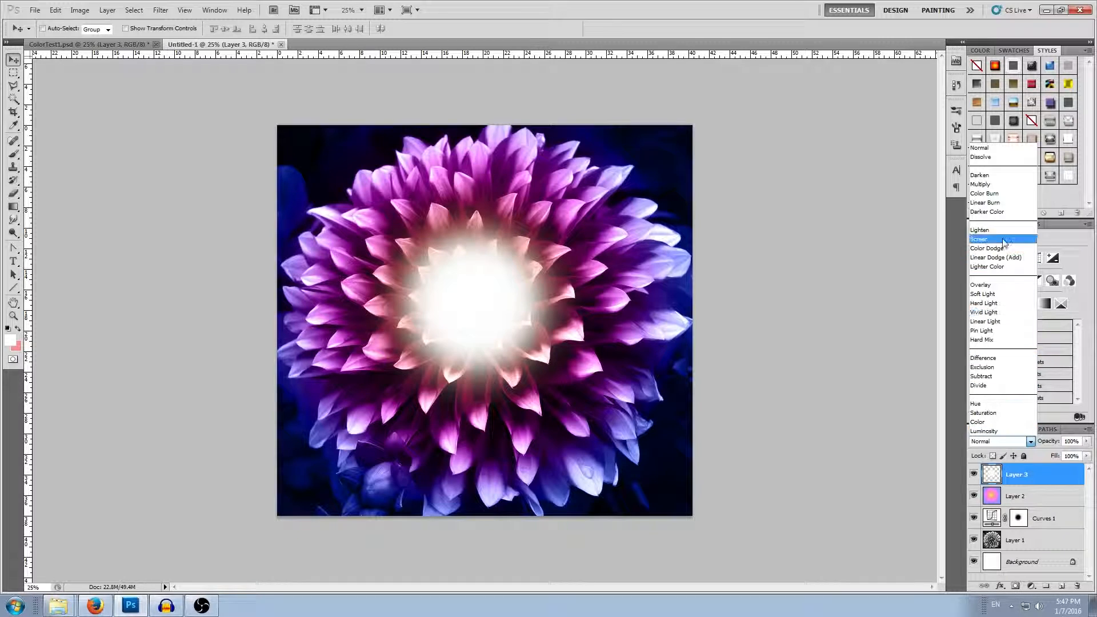
left_click(1001, 285)
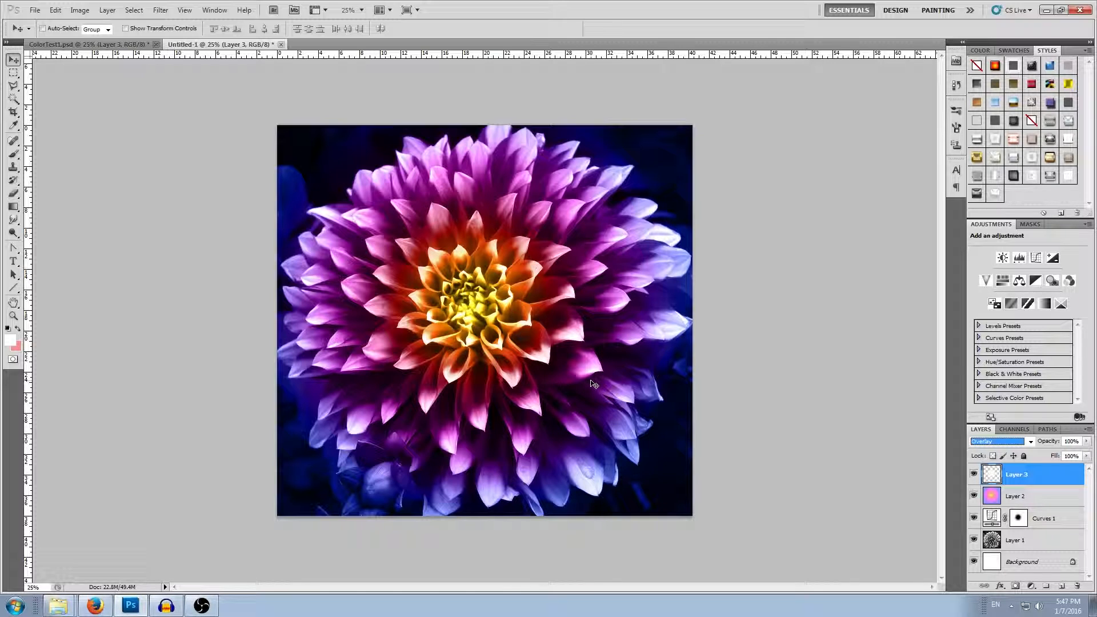
Switch to Firefox to view the Pixelmator site's flower artwork as a reference, and return to Photoshop.
left_click(95, 606)
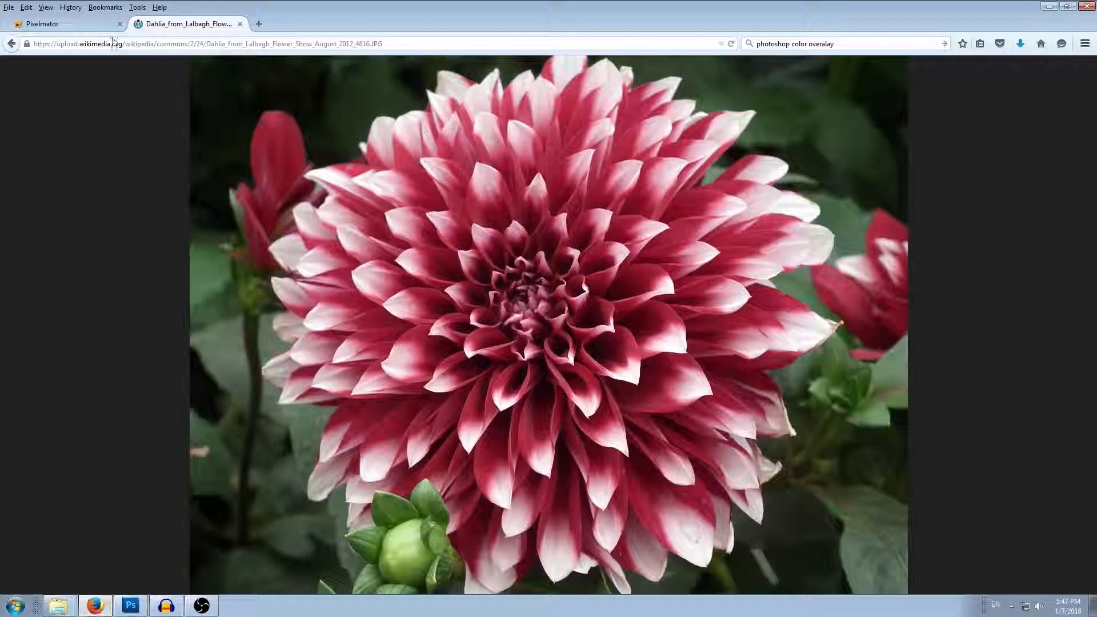
left_click(91, 24)
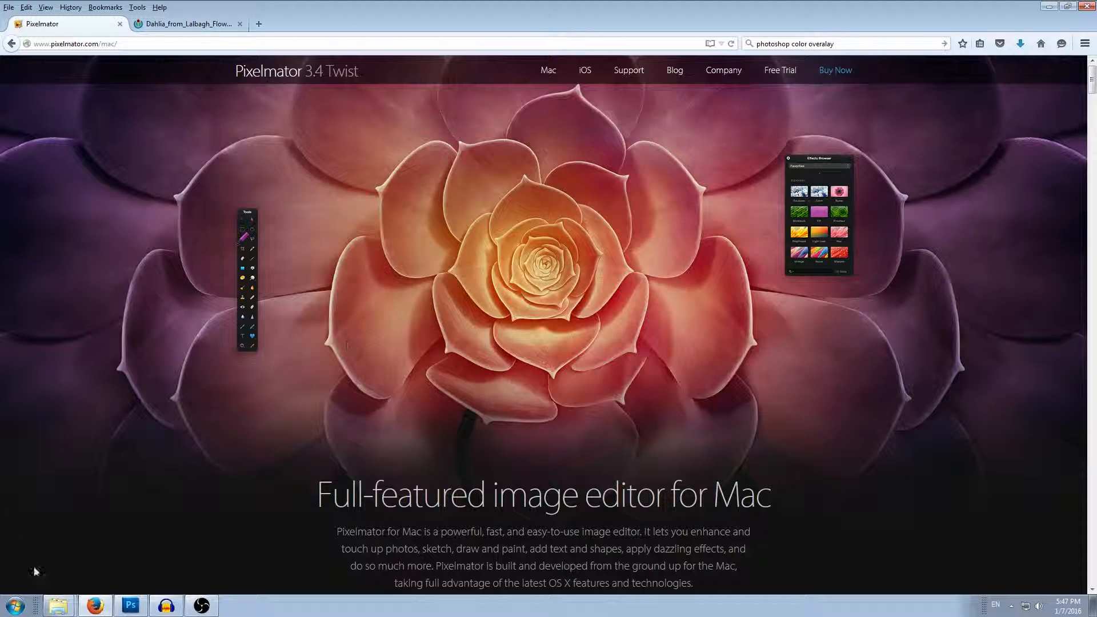
left_click(127, 603)
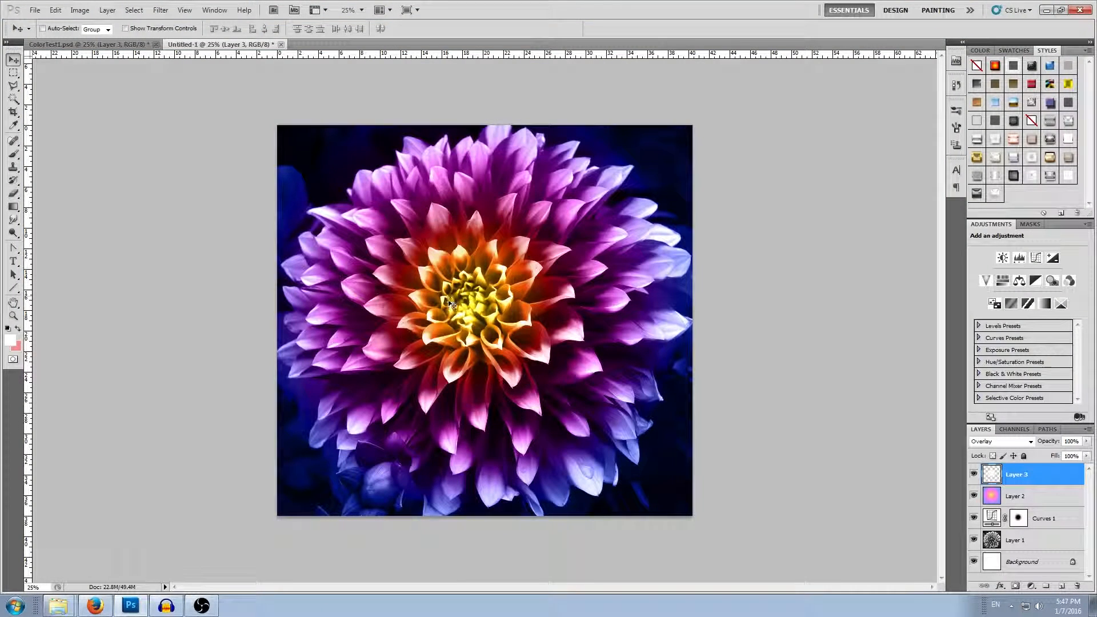
Lower Layer 3's opacity slightly and add a new layer above it.
left_click(1086, 441)
mouse_move(1082, 457)
left_mouse_down()
mouse_move(1056, 457)
mouse_move(1082, 456)
left_mouse_up()
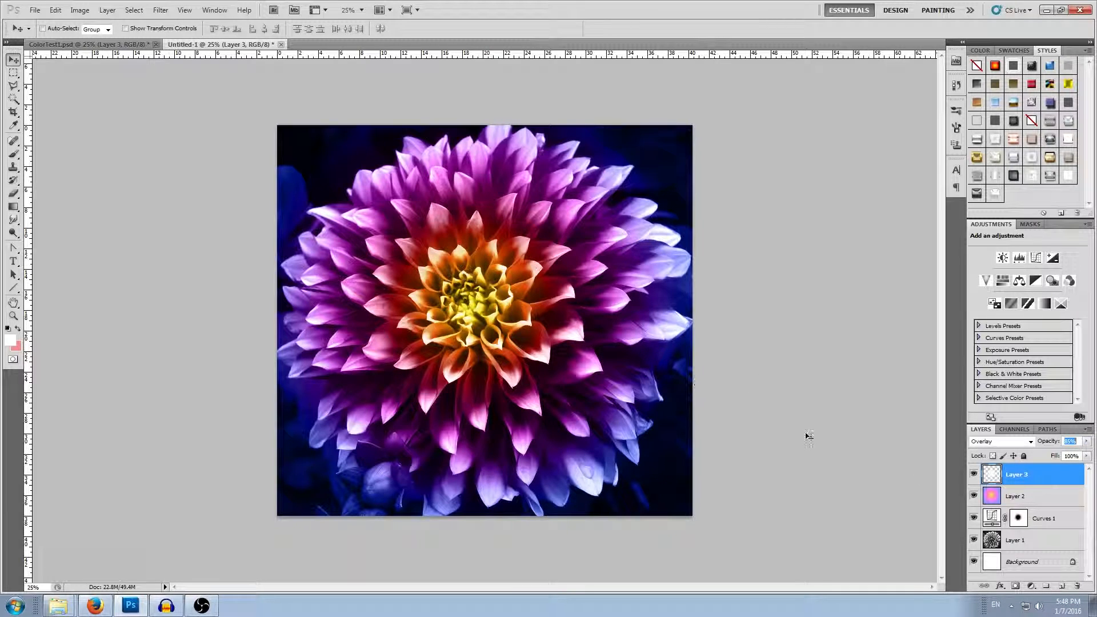
left_click(1061, 585)
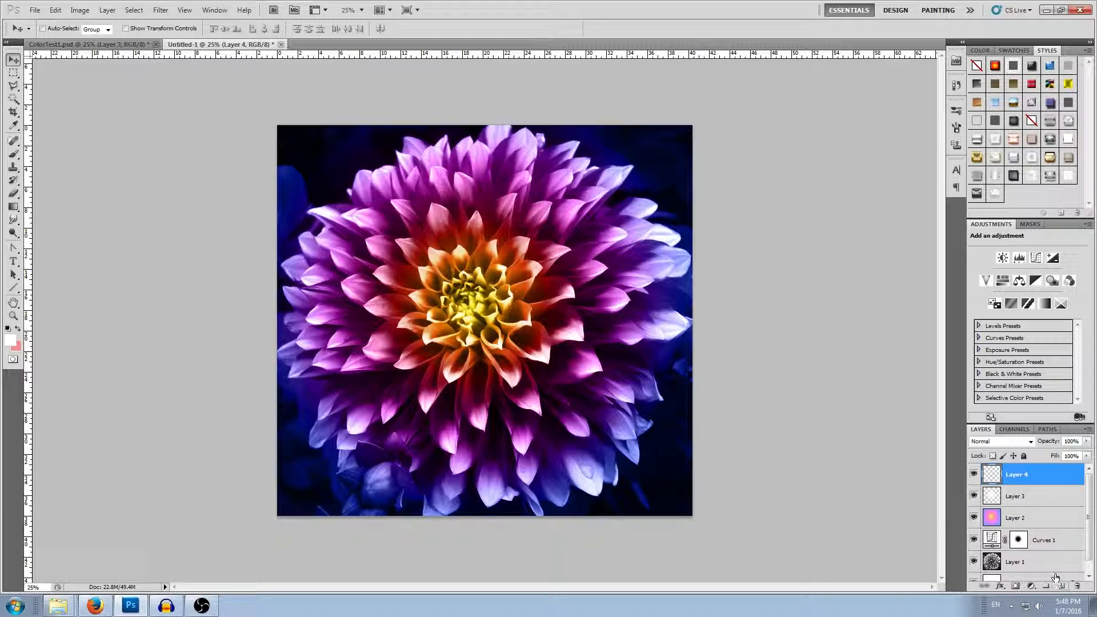
Edit the Gradient tool's gradient from the Foreground to Transparent preset, making both the start and end colour stops black.
left_click(13, 208)
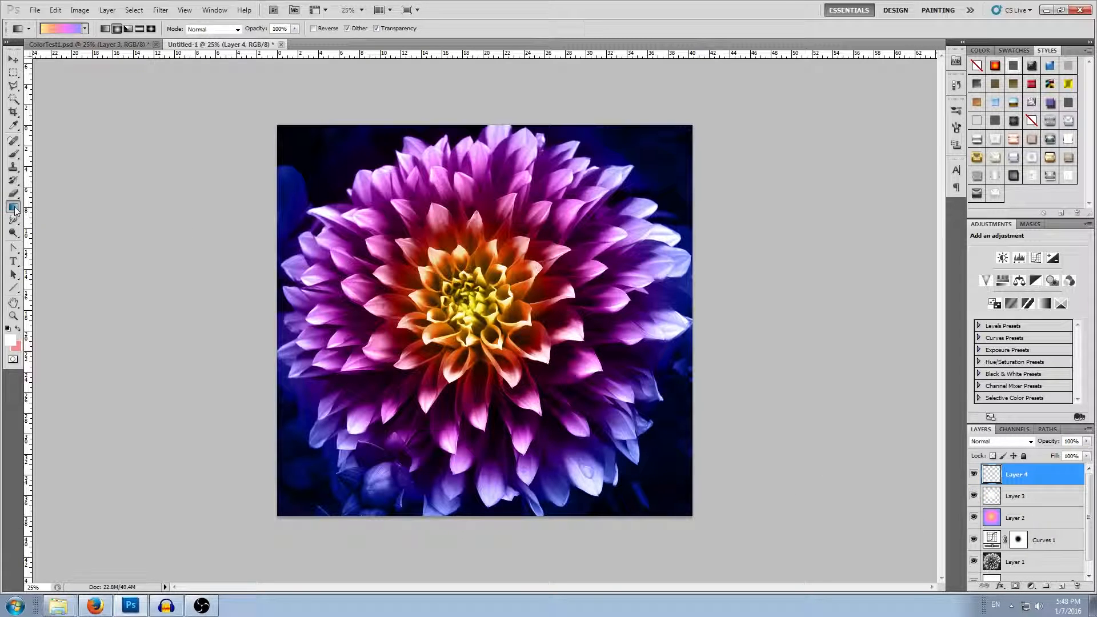
left_click(61, 28)
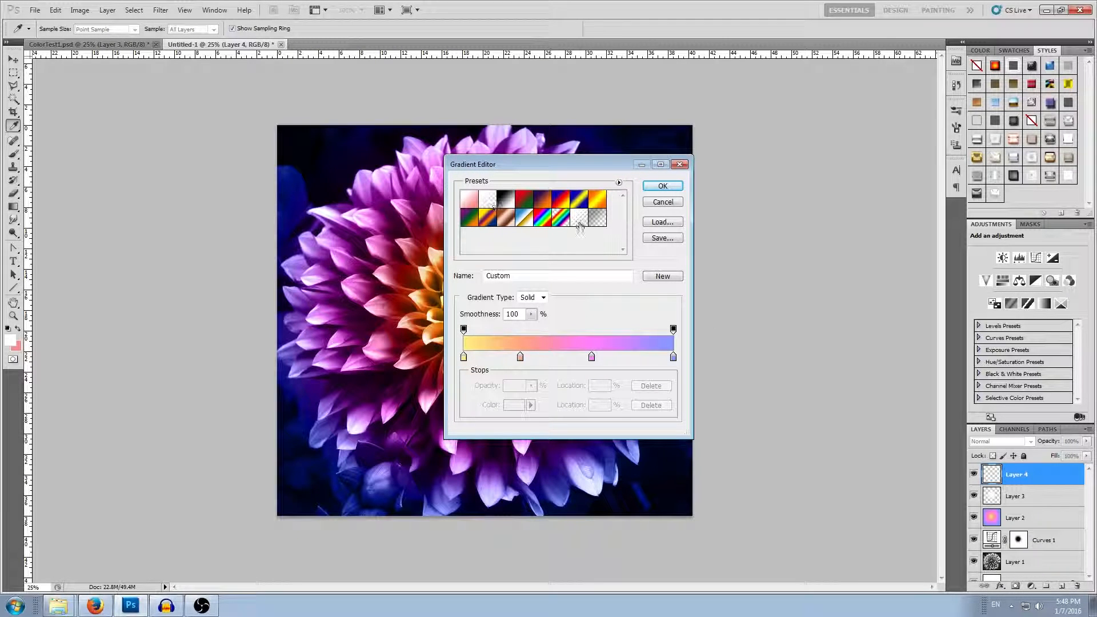
left_click(488, 199)
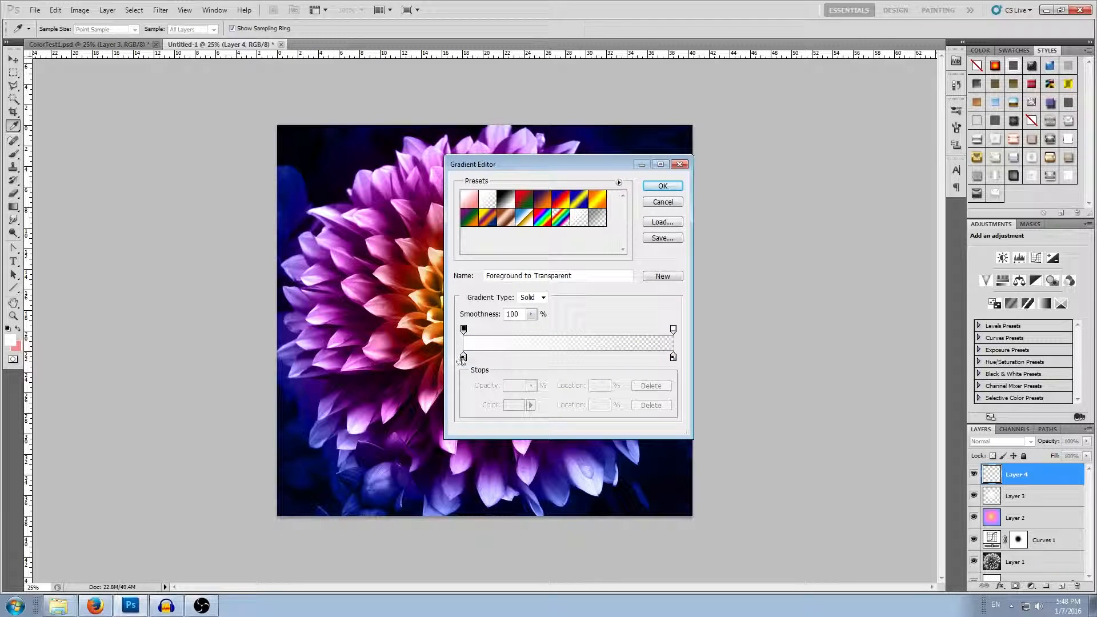
left_click(463, 358)
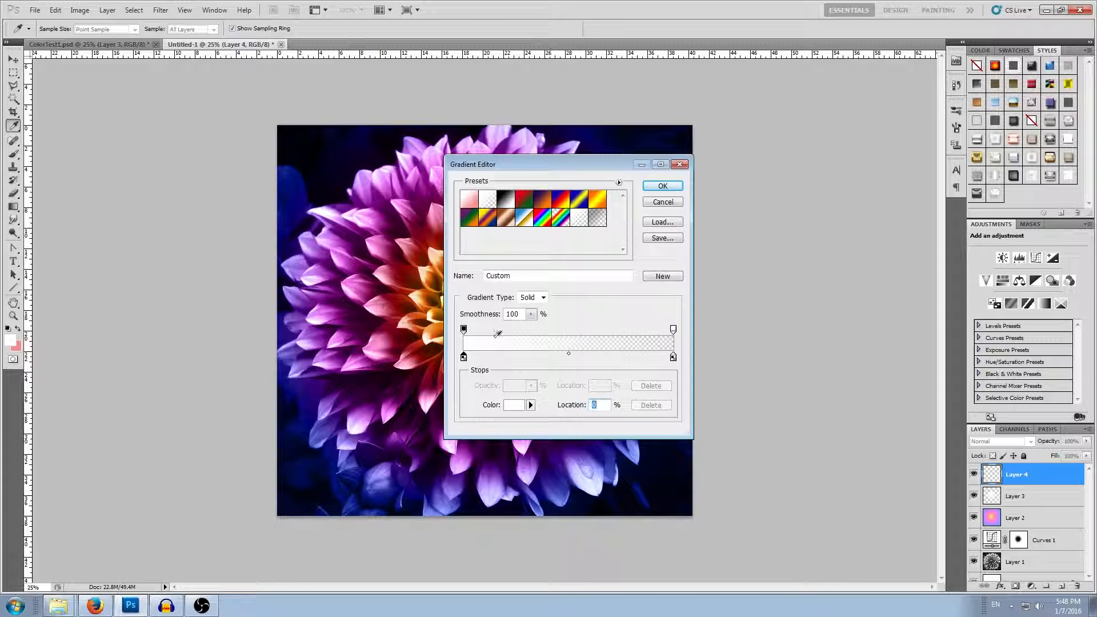
left_click(513, 405)
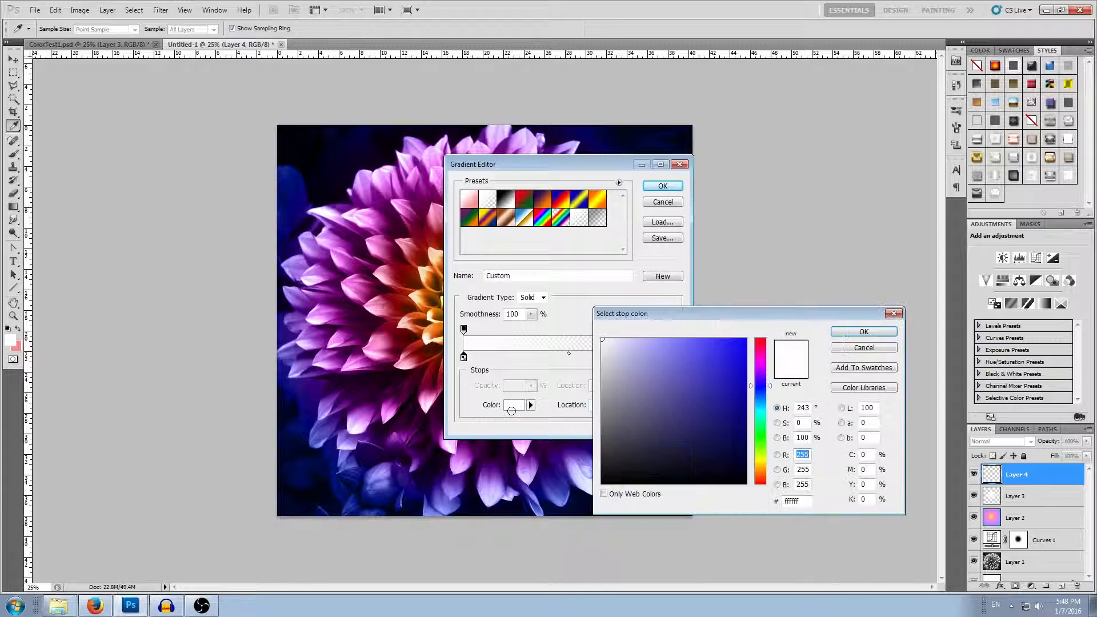
left_click_drag(657, 443, 582, 509)
left_click(868, 333)
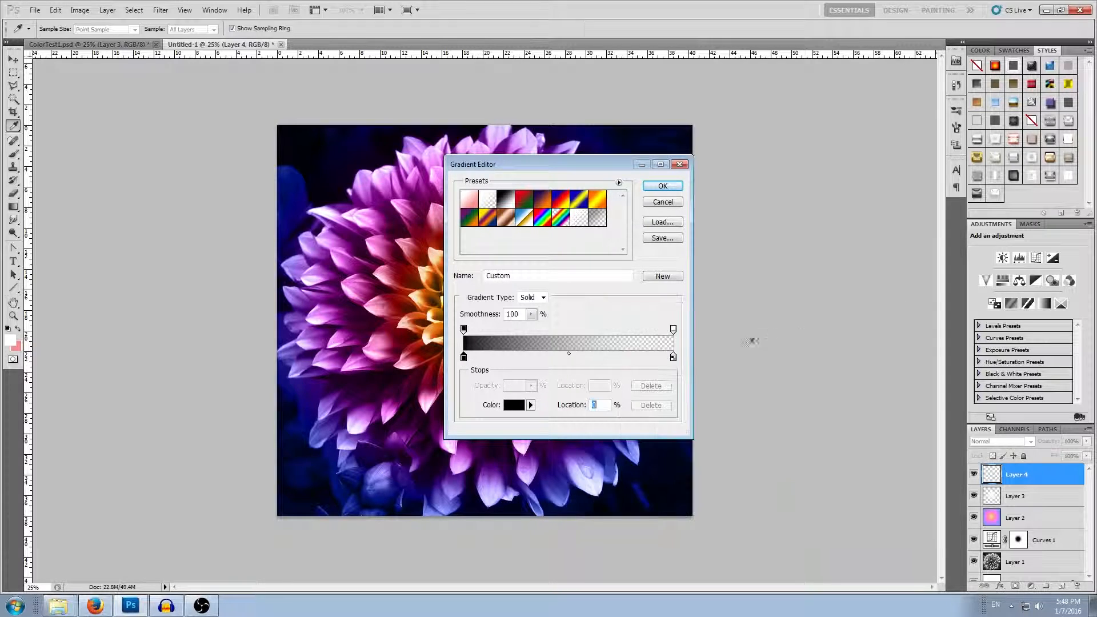
left_click(673, 357)
left_click(514, 405)
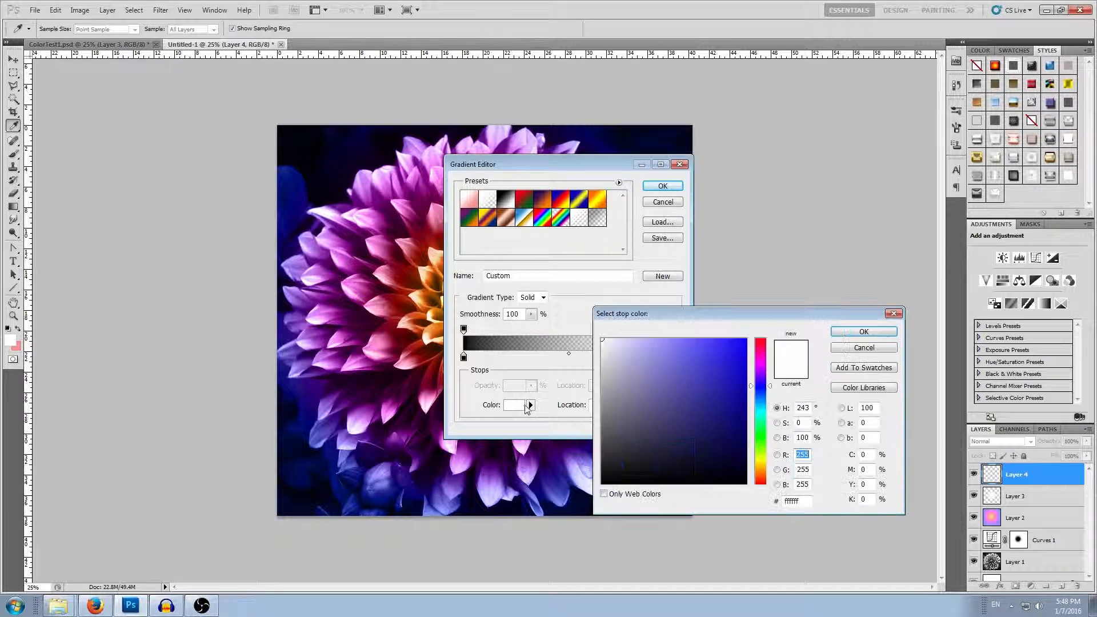
left_click_drag(663, 420, 612, 478)
left_click(860, 333)
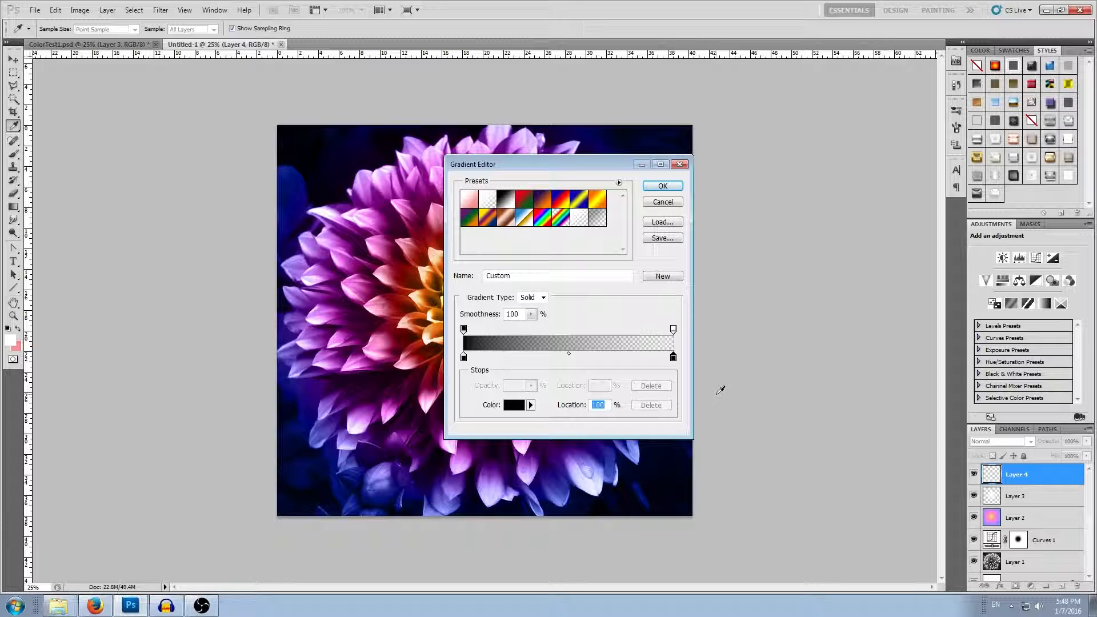
Move the gradient's 0% opacity stop to the 53% location and accept the gradient.
left_click(673, 330)
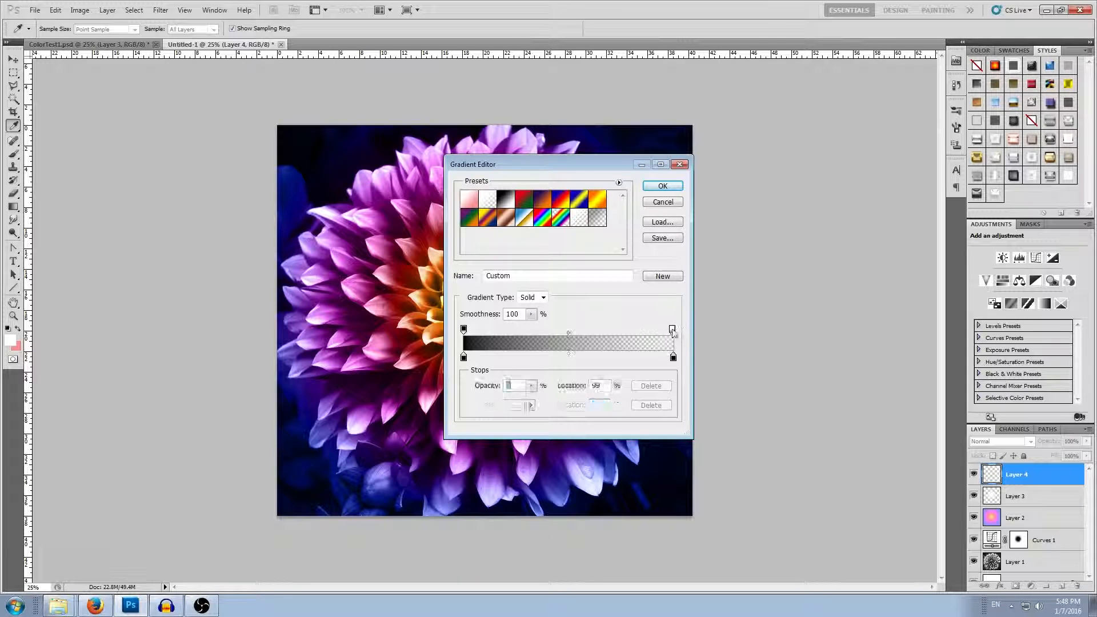
left_click_drag(673, 332, 576, 340)
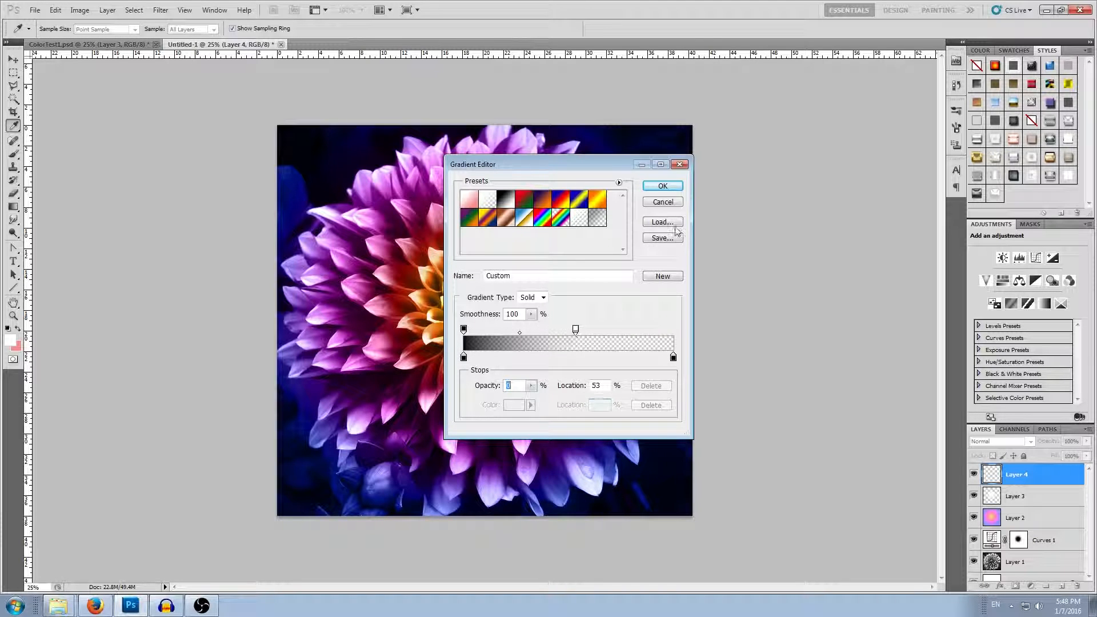
left_click(663, 186)
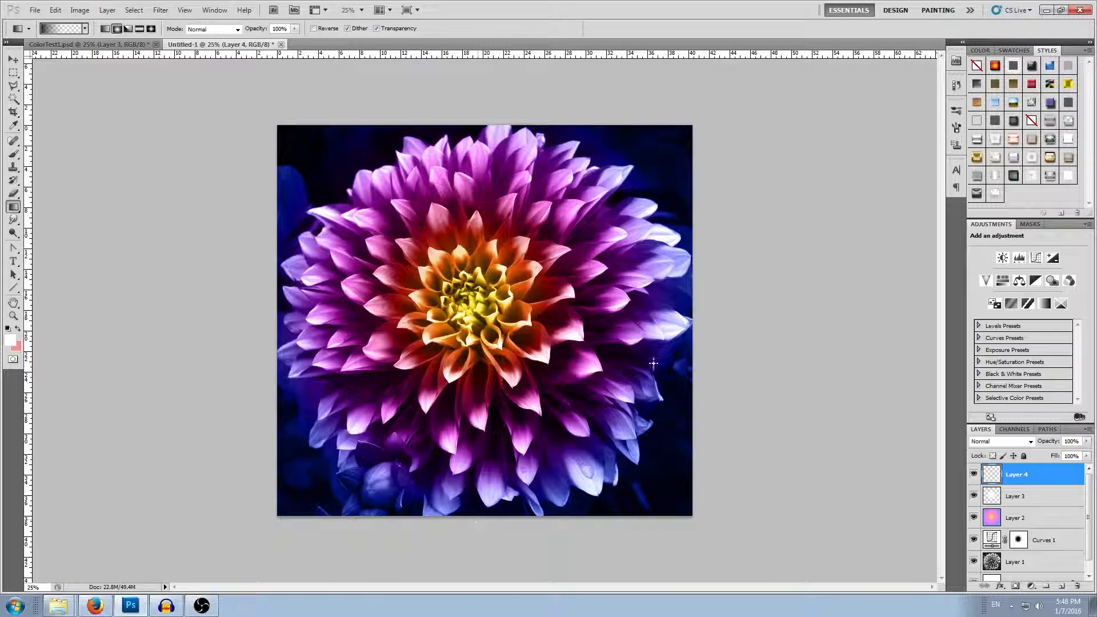
Switch to the ColorTest1.psd document to examine the finished flower's dark edges.
left_click(60, 48)
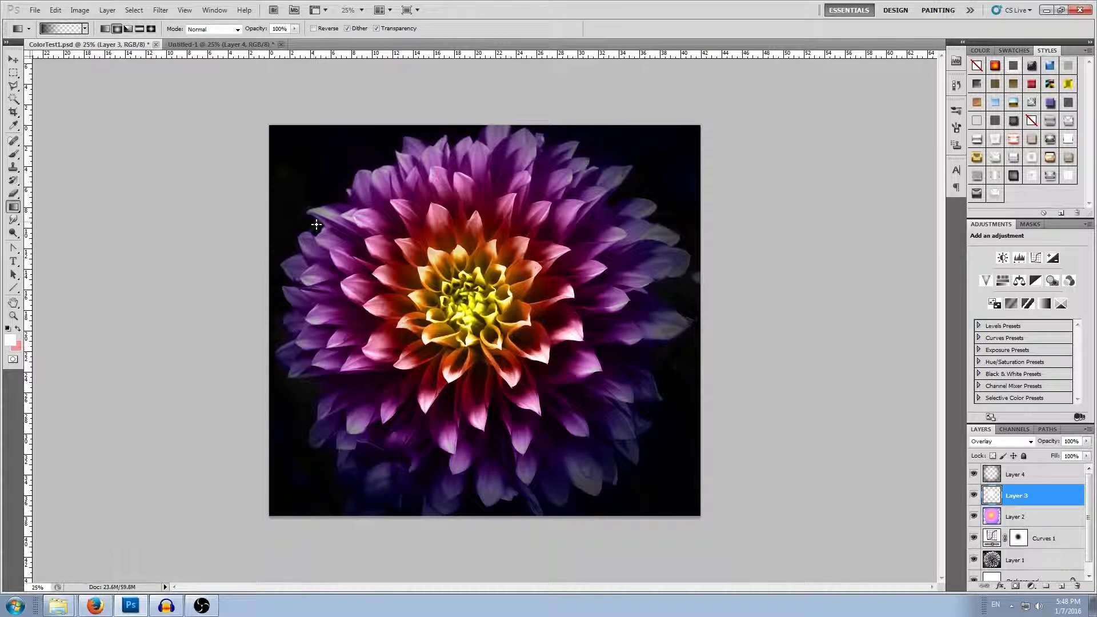
Return to the Untitled-1 document, test the black radial gradient outward from the flower's centre on Layer 4, and reverse the gradient's direction.
left_click(257, 44)
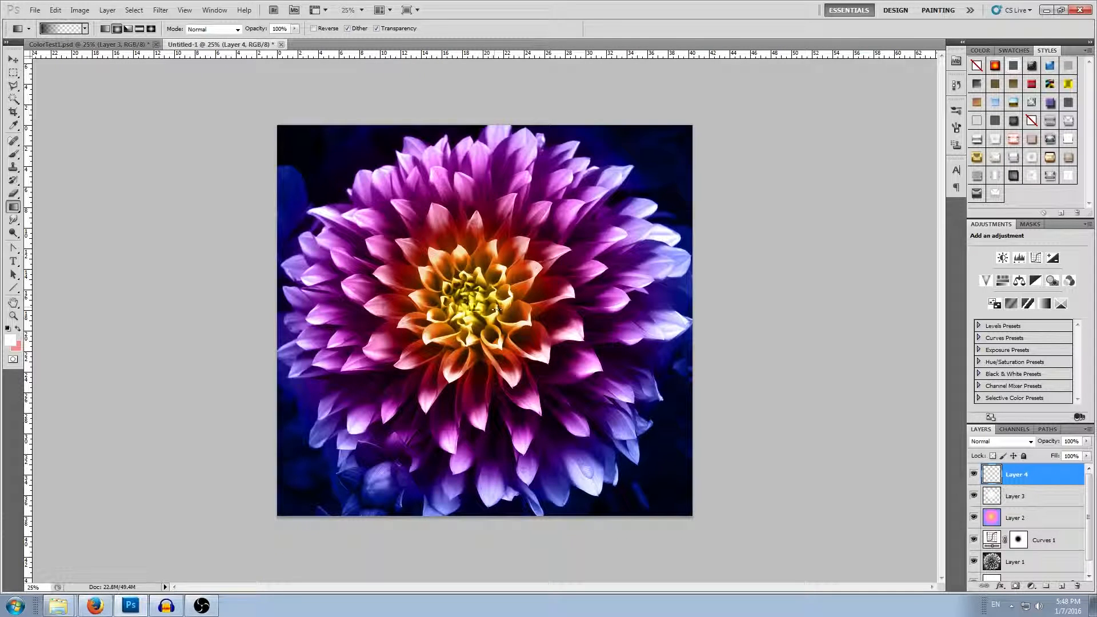
left_click_drag(576, 308, 693, 304)
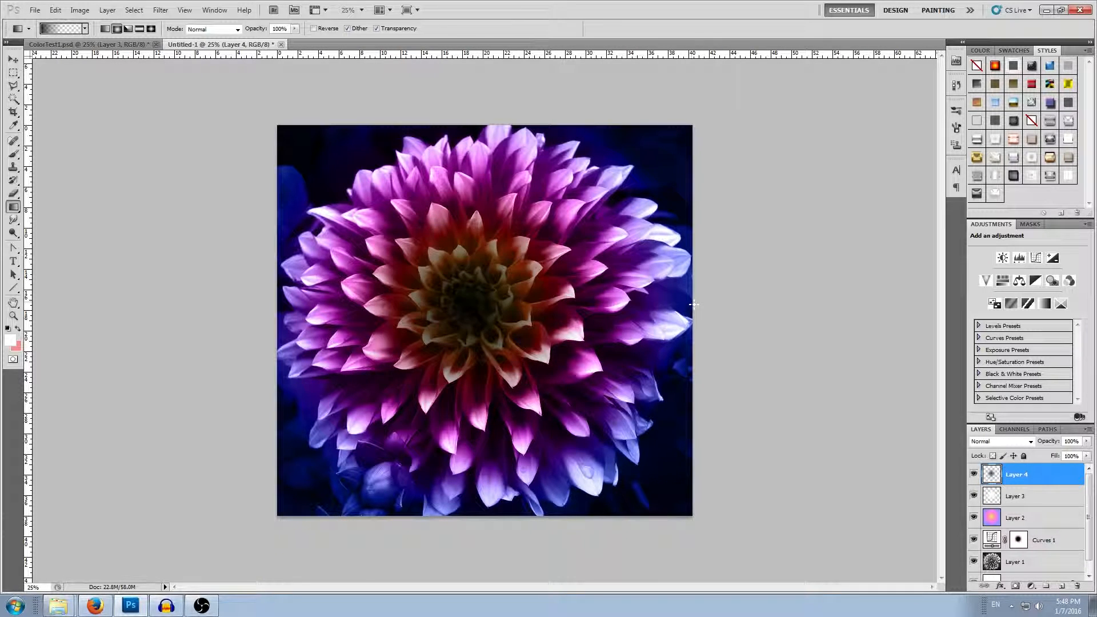
key("ctrl+z")
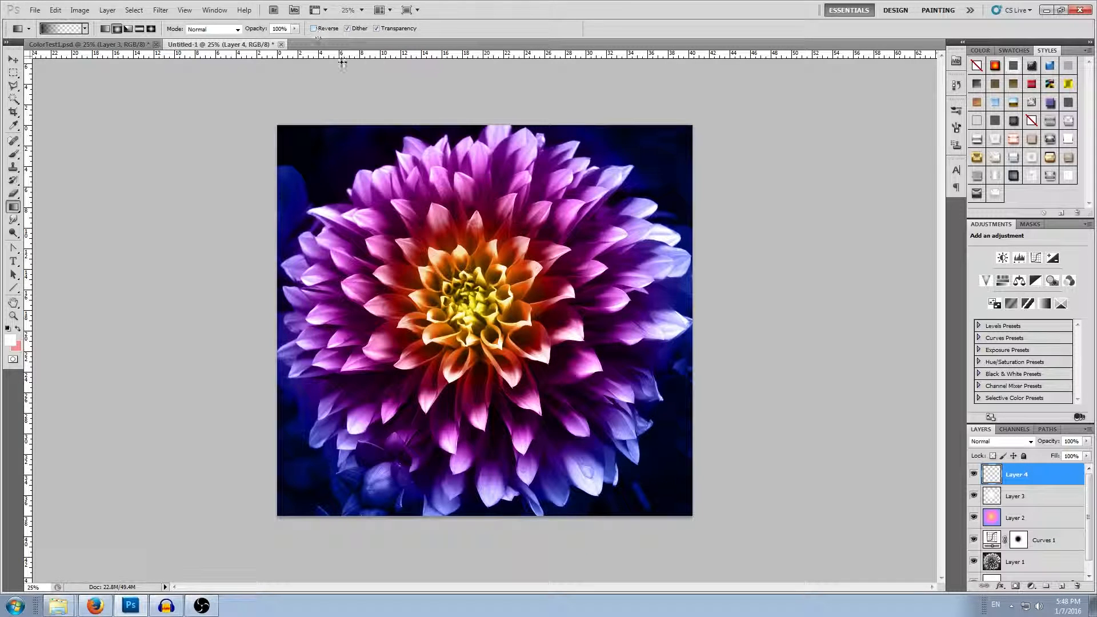
left_click(314, 28)
left_click_drag(471, 310, 694, 311)
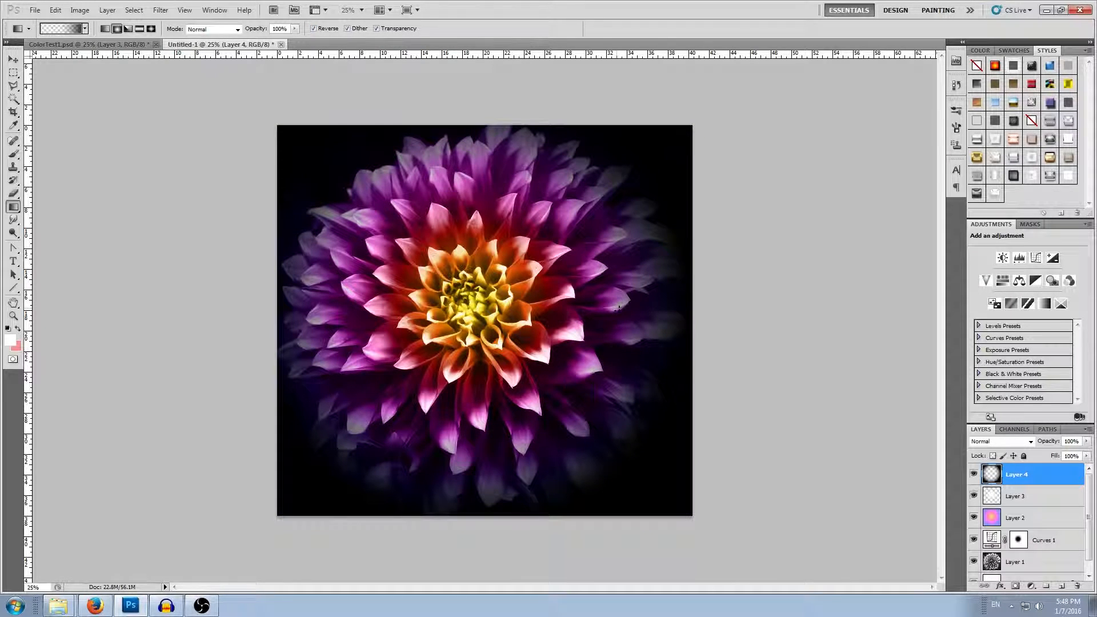
key("ctrl+z")
Set the gradient's starting opacity stop to 75% and accept the edited gradient.
left_click(61, 28)
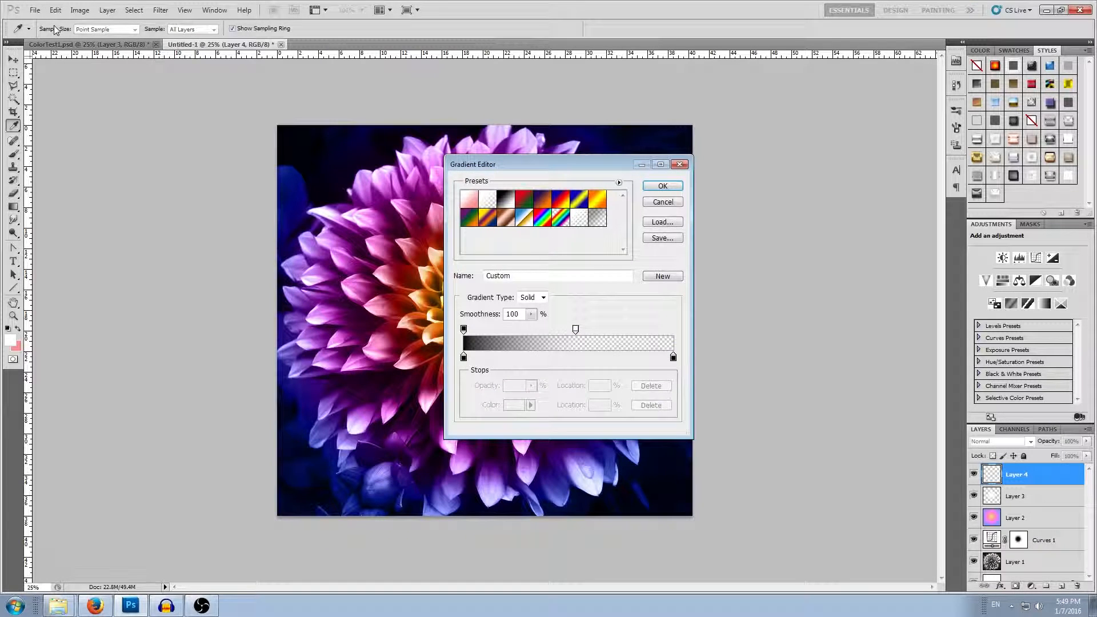
left_click(464, 329)
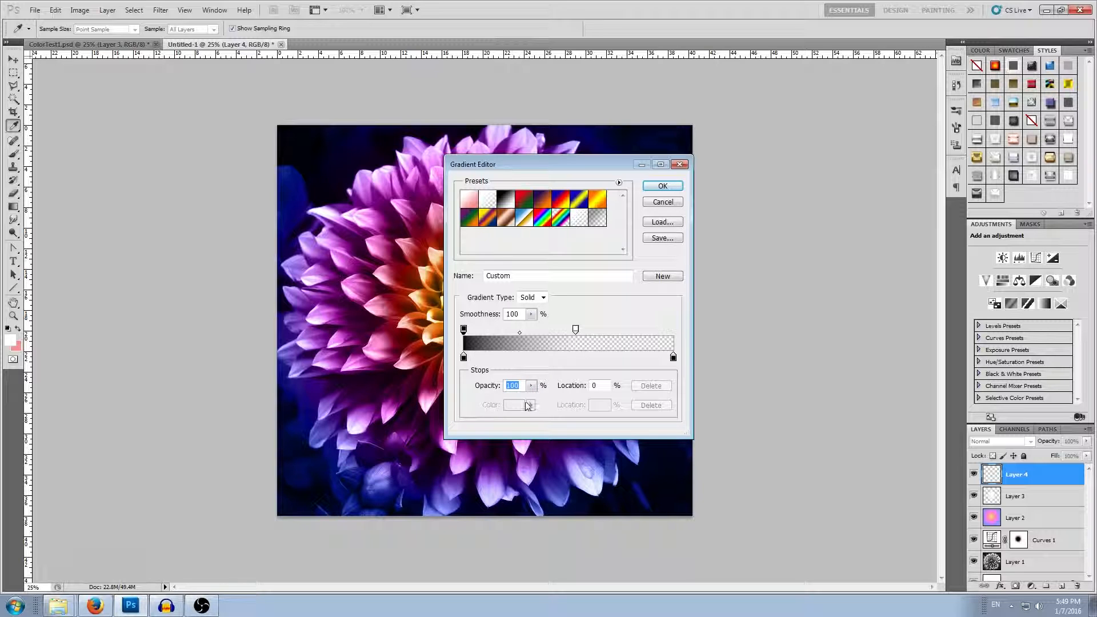
type("75")
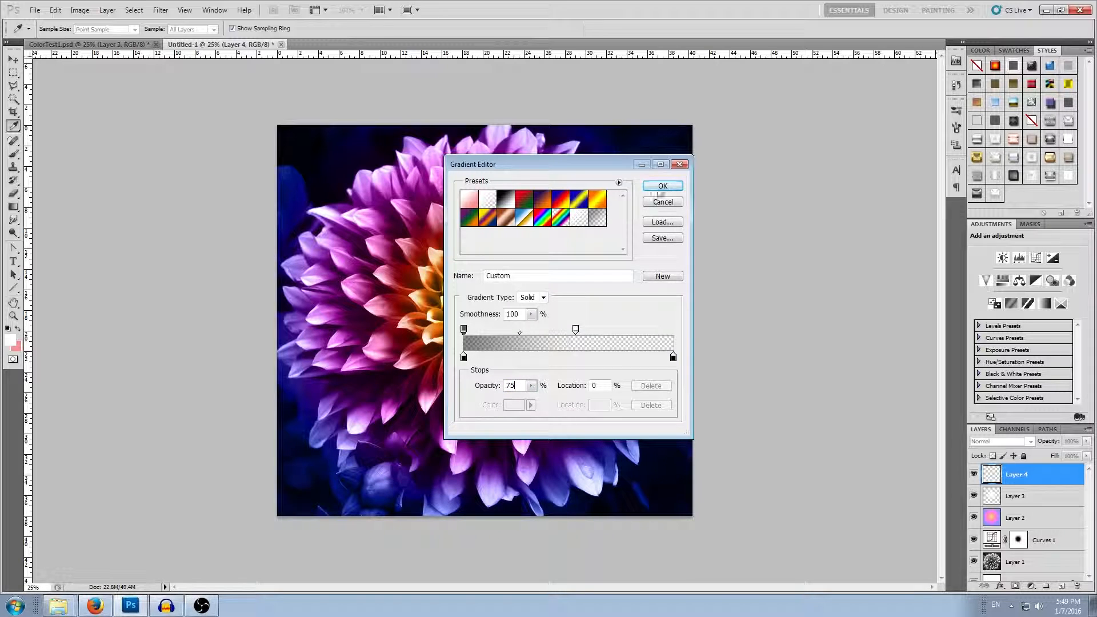
left_click(662, 187)
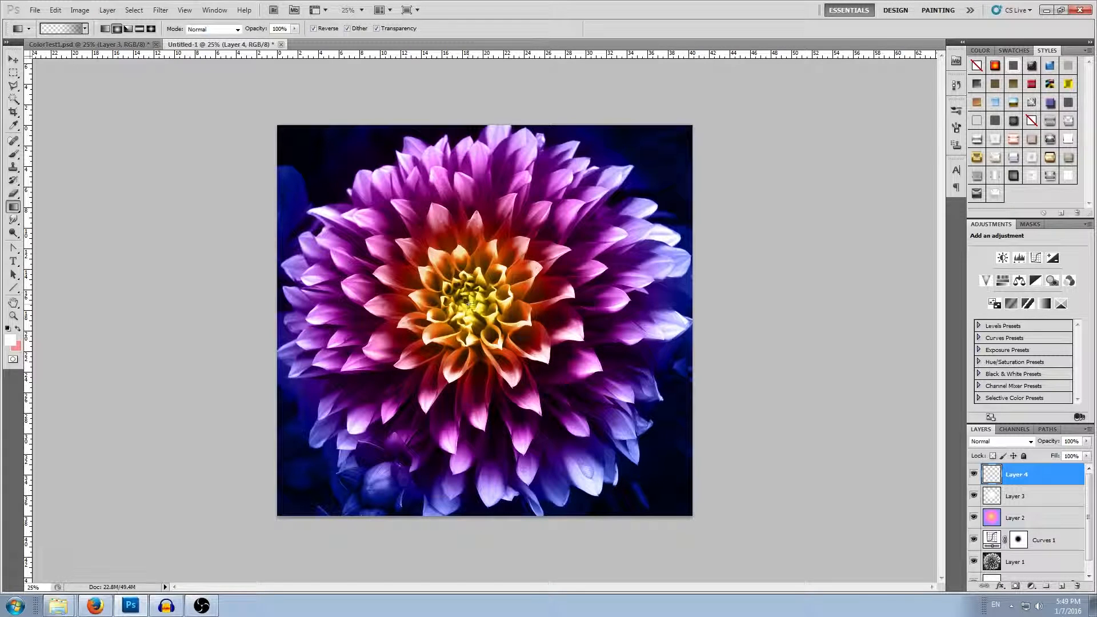
Darken the photo's edges on Layer 4 with the radial gradient, extending it from the flower's centre to just beyond the canvas edge.
left_click_drag(467, 303, 691, 299)
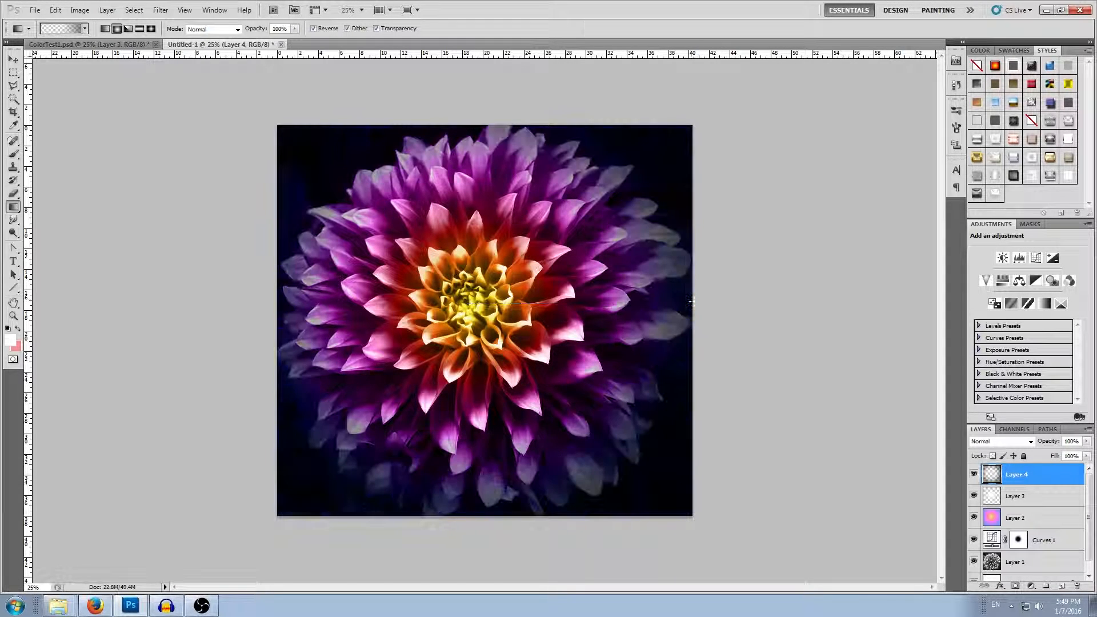
key("ctrl+z")
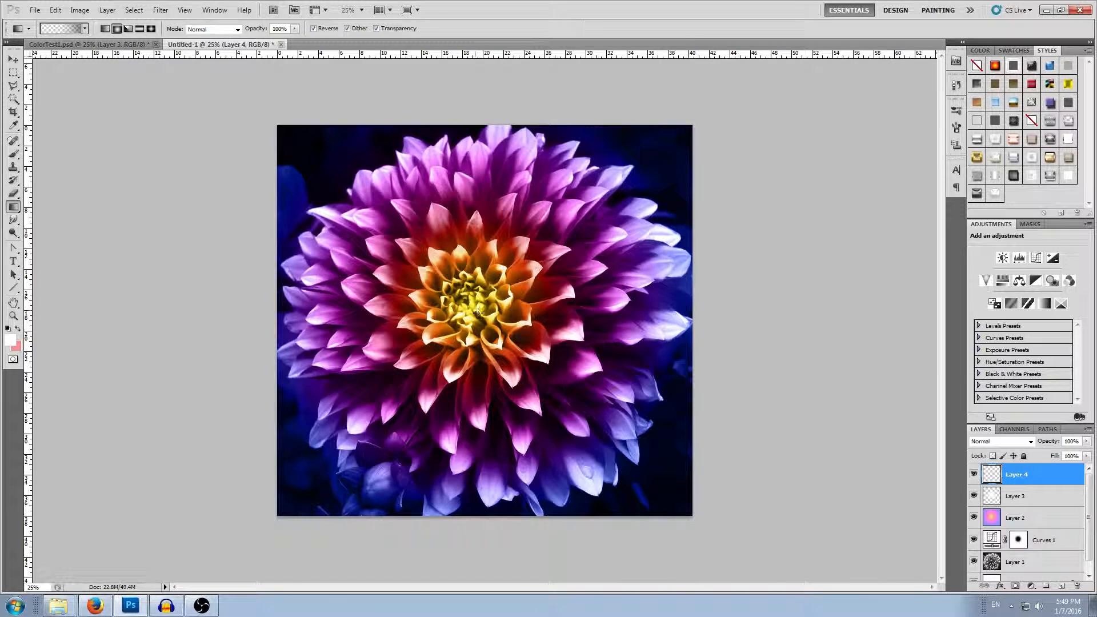
mouse_move(468, 304)
left_mouse_down()
mouse_move(715, 306)
mouse_move(701, 307)
left_mouse_up()
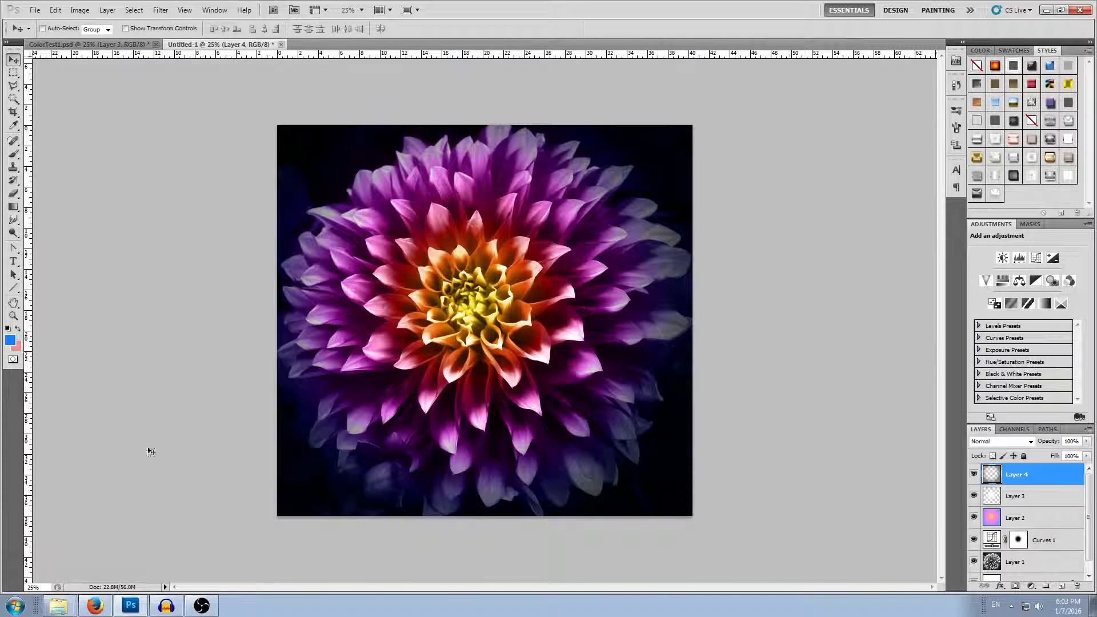
Switch to Firefox, open Google Images in a new tab, and search for smoke.
left_click(103, 605)
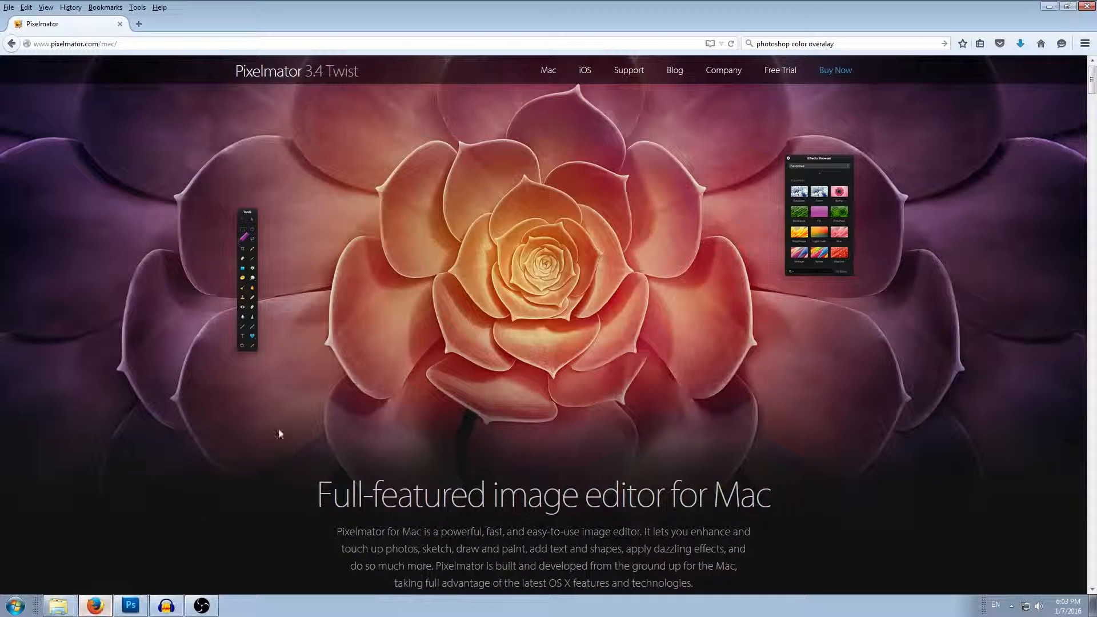
left_click(137, 24)
type("google.com/")
key("Return")
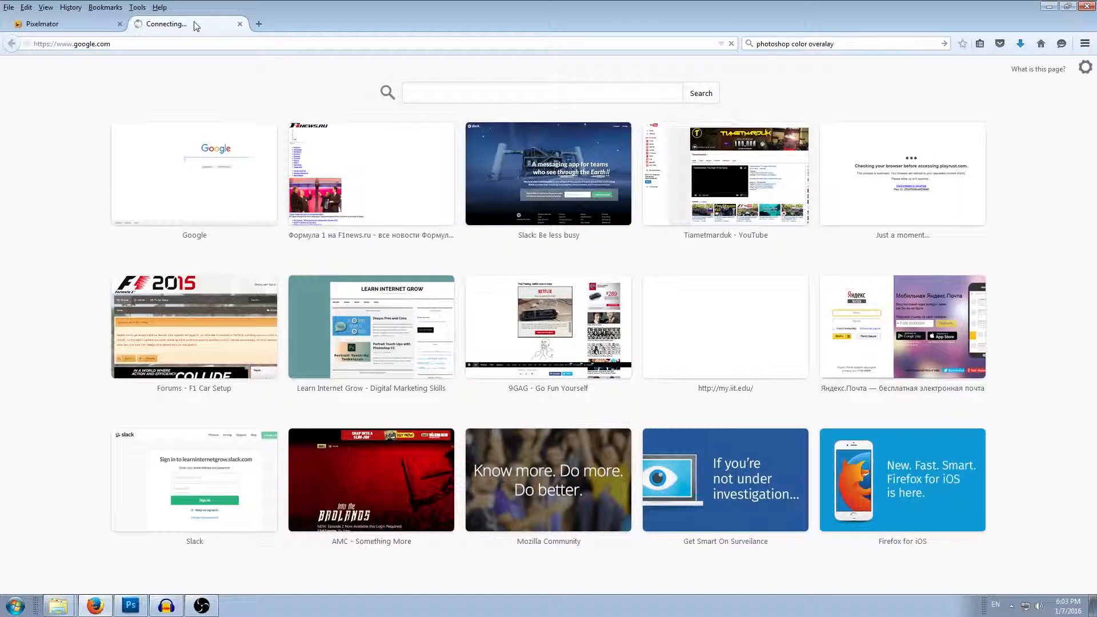
left_click(993, 74)
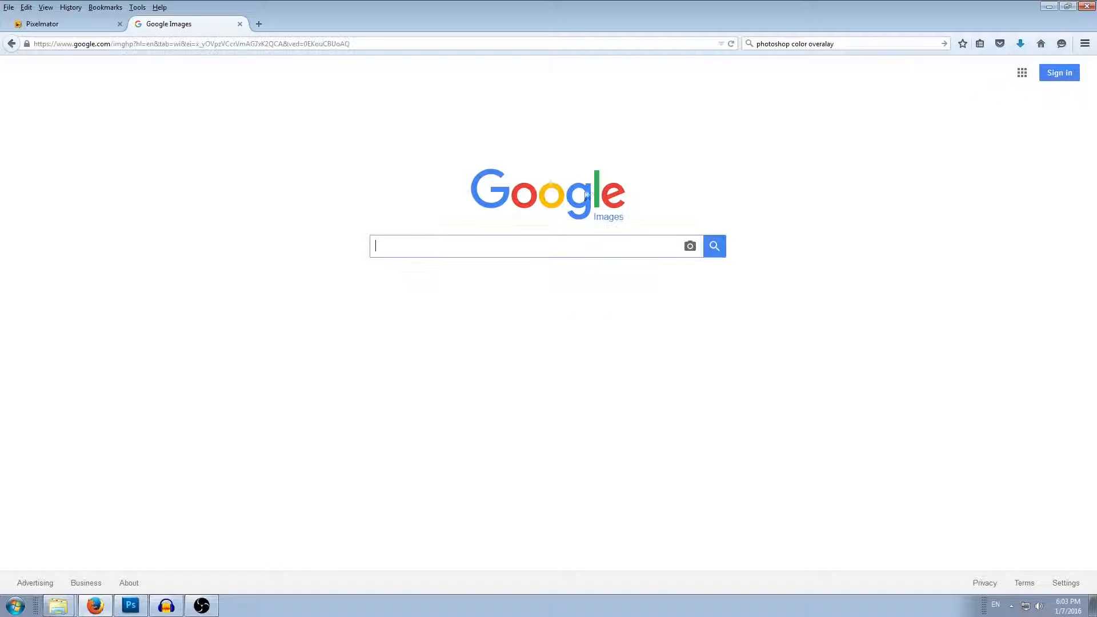
type("smoke")
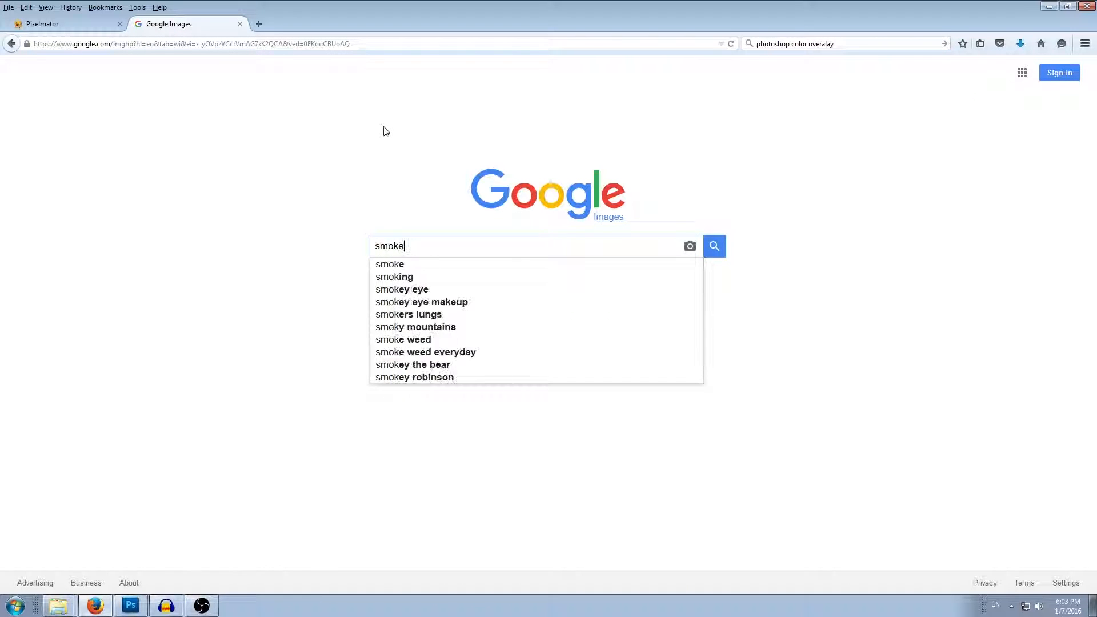
key("Return")
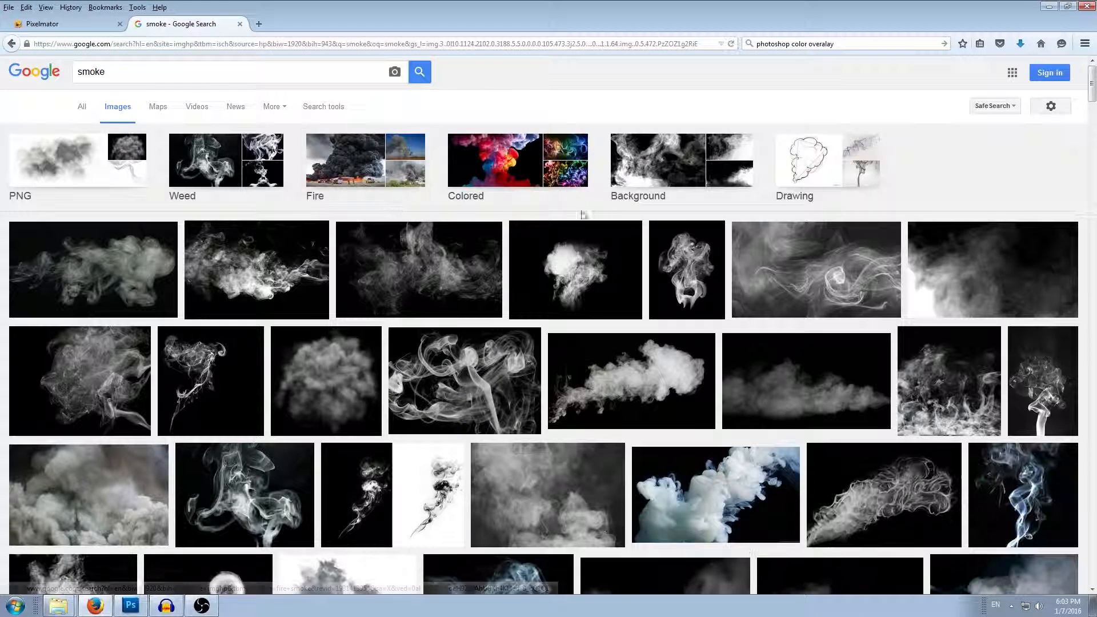
Filter the smoke image results by usage rights to Labeled for noncommercial reuse with modification.
left_click(273, 107)
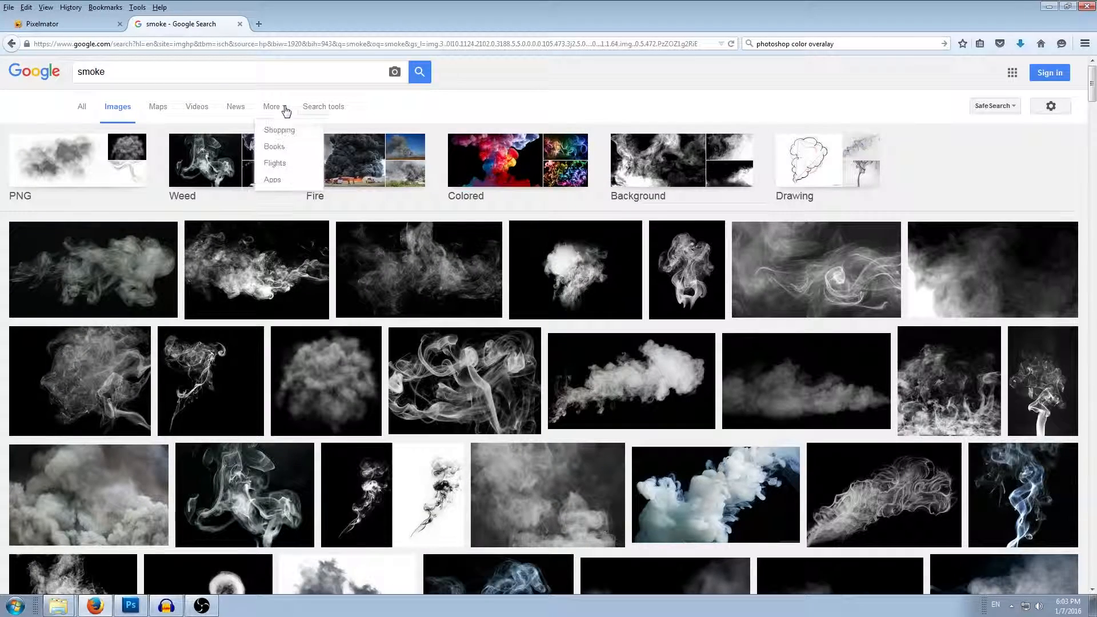
left_click(324, 107)
left_click(264, 137)
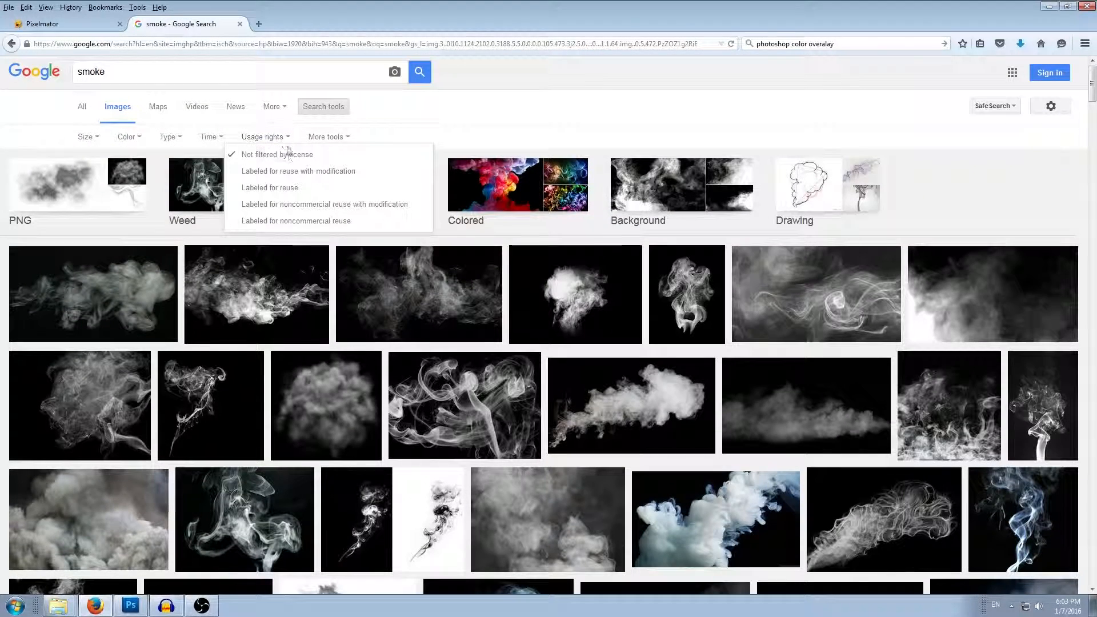
left_click(343, 205)
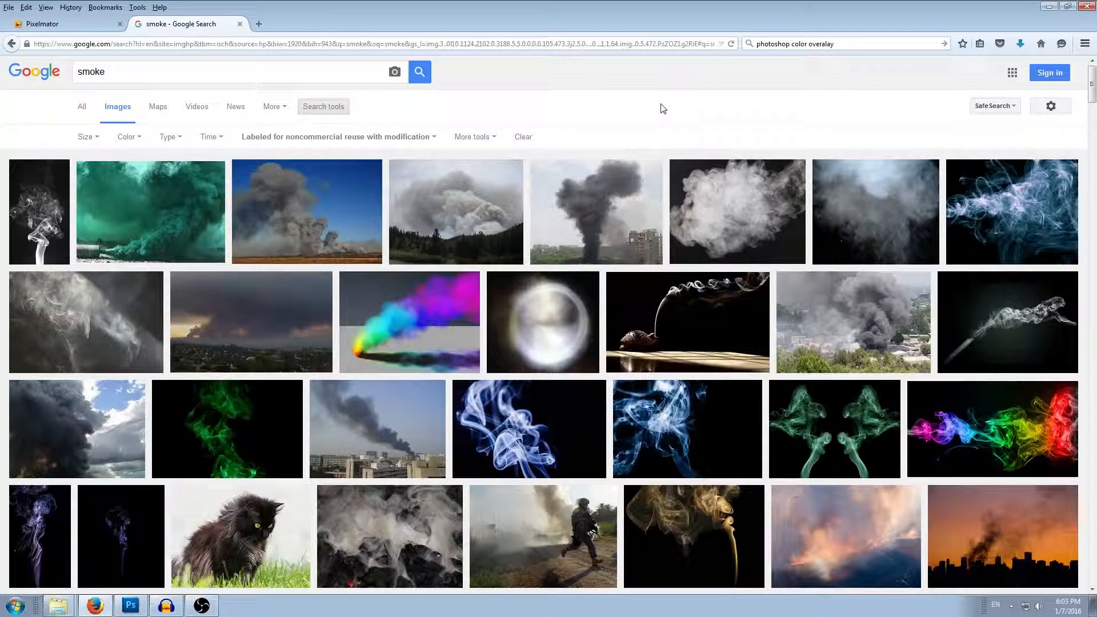
Browse the smoke pictures, open the Pixabay photo of white smoke swirls on black at full size, and copy it.
left_click(936, 393)
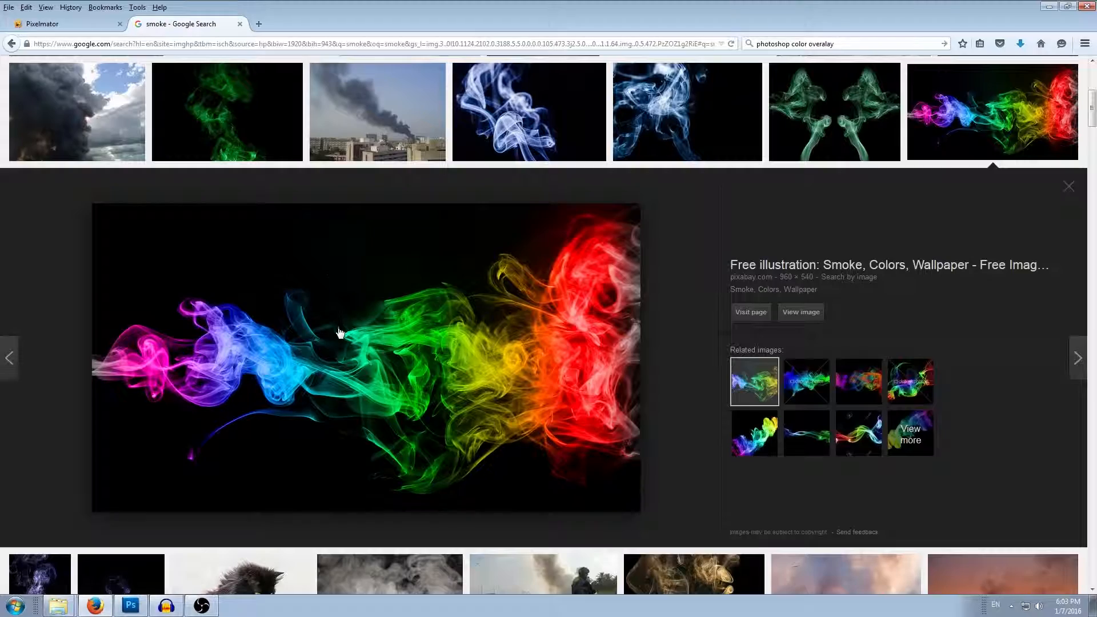
scroll(344, 409, "down", 2)
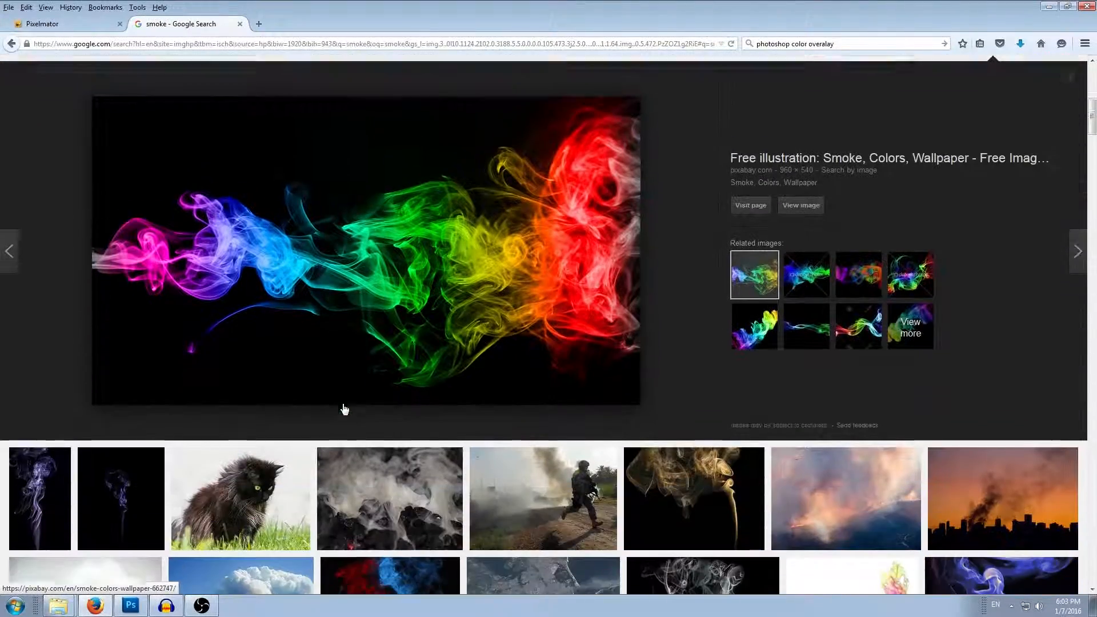
scroll(345, 409, "down", 6)
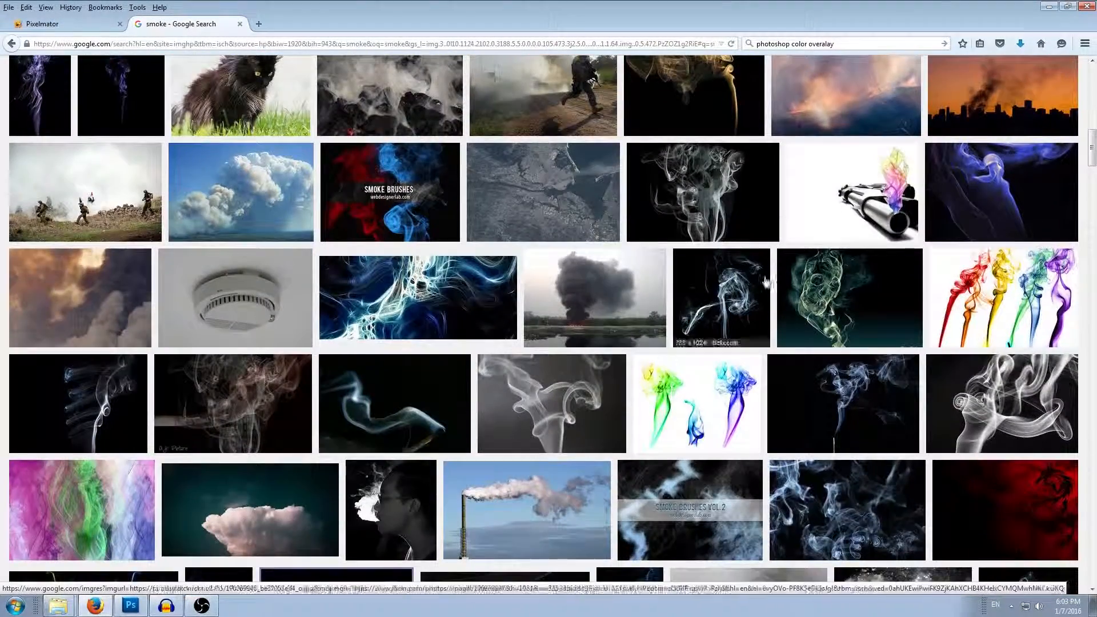
left_click(700, 223)
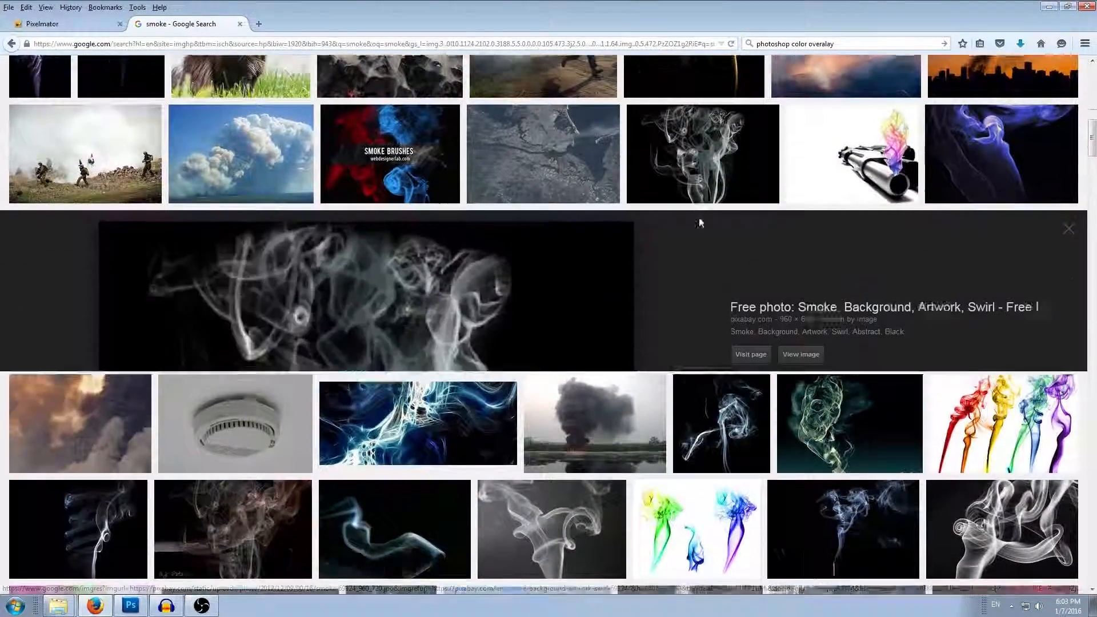
left_click(801, 312)
right_click(601, 273)
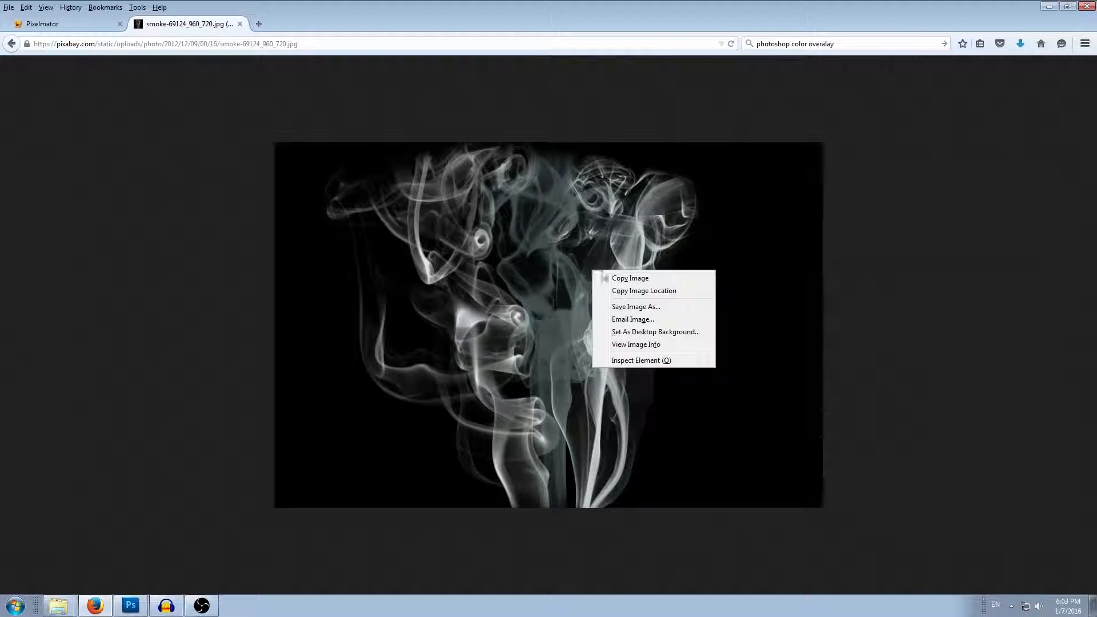
left_click(614, 280)
Switch to Photoshop, create a 960 × 640 pixel document from the Clipboard preset, and paste the smoke photo into it.
left_click(130, 606)
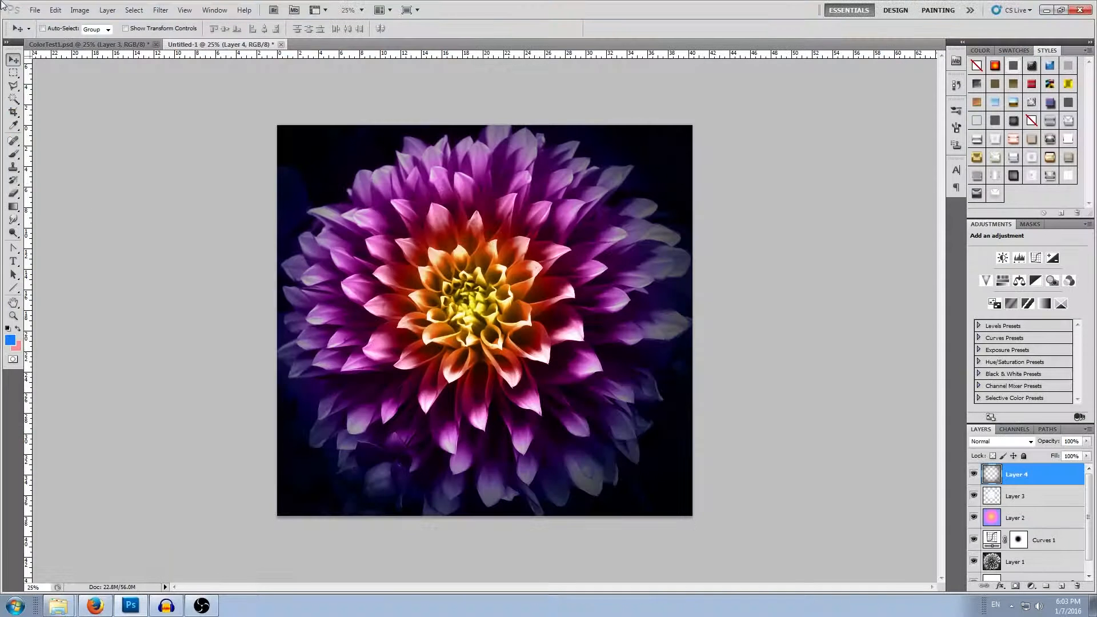
left_click(55, 10)
left_click(40, 19)
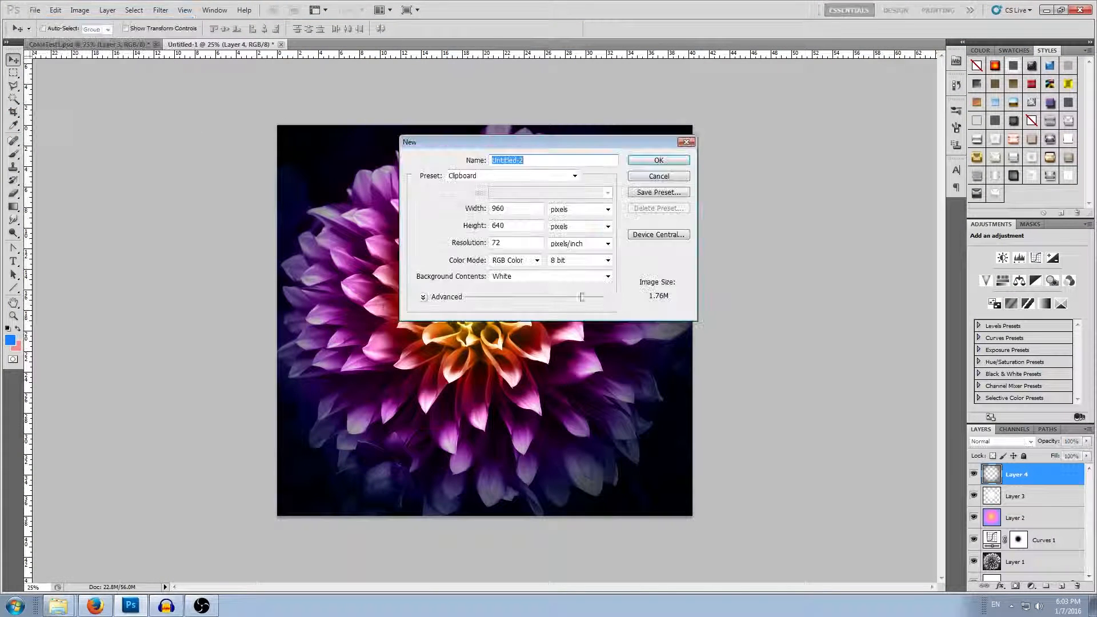
left_click(659, 161)
key("ctrl+v")
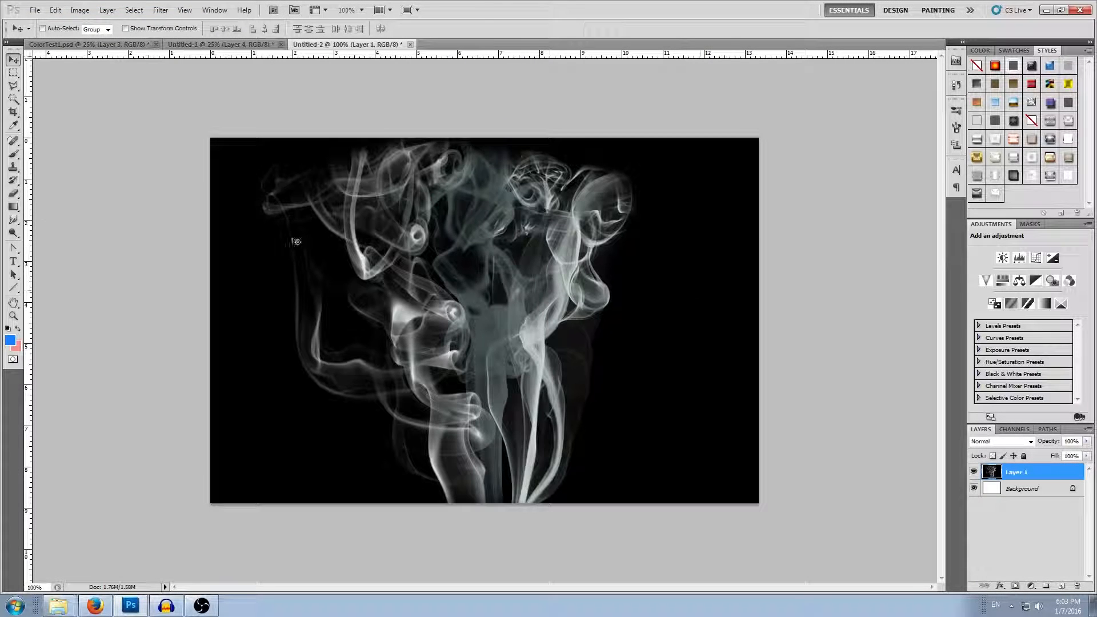
Add a layer above the smoke and paint blue over its upper-left area with the Brush at 100% opacity.
left_click(1062, 587)
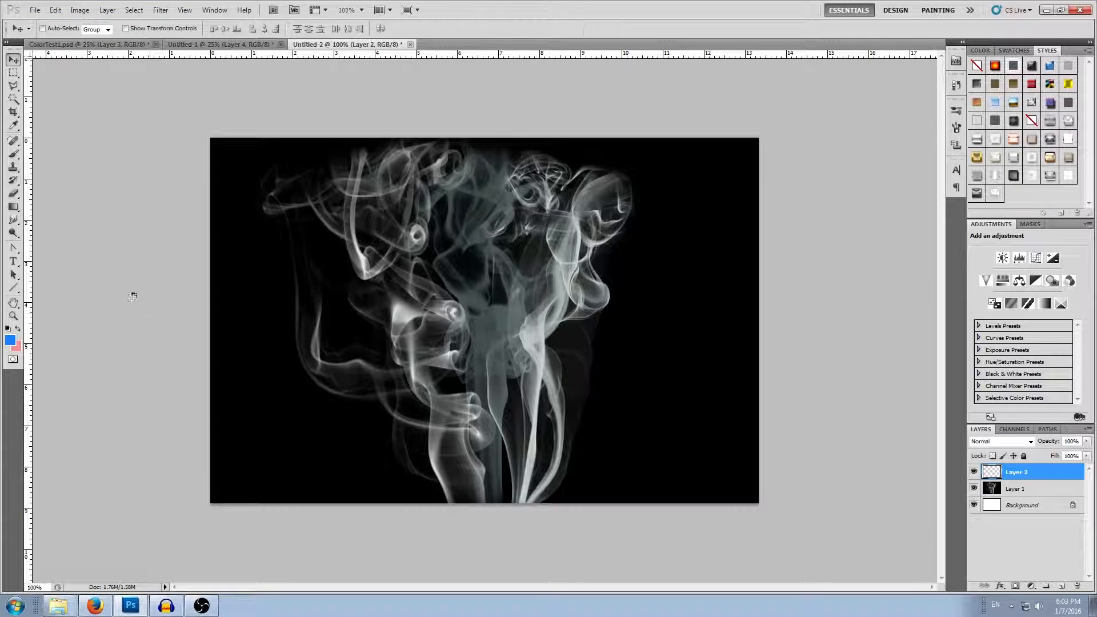
left_click(14, 154)
left_click(234, 29)
left_click_drag(233, 39, 253, 40)
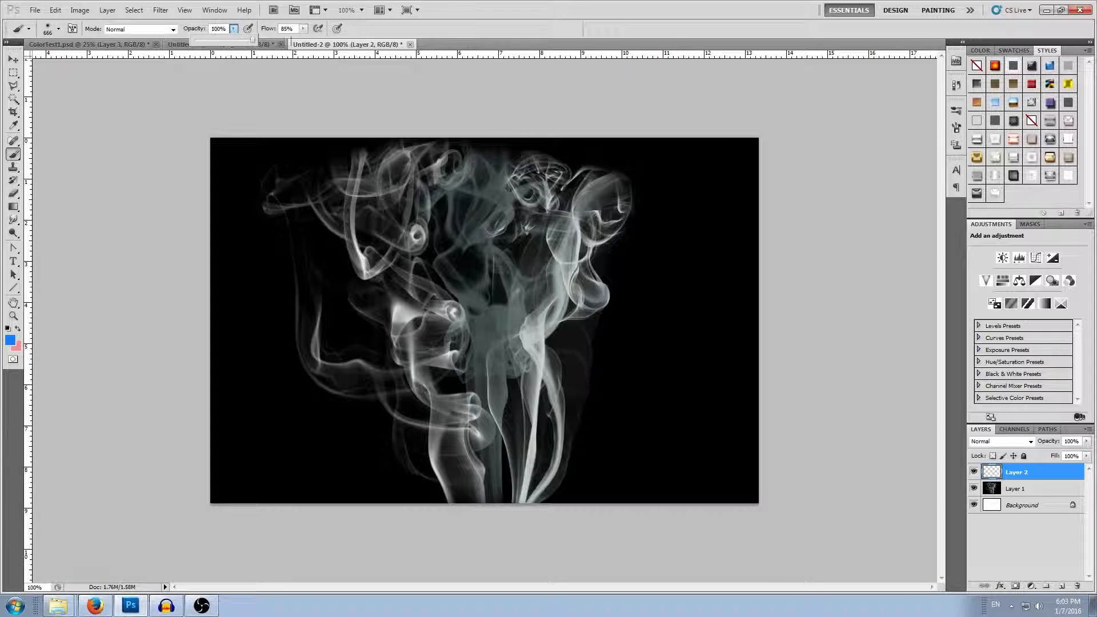
left_click(234, 30)
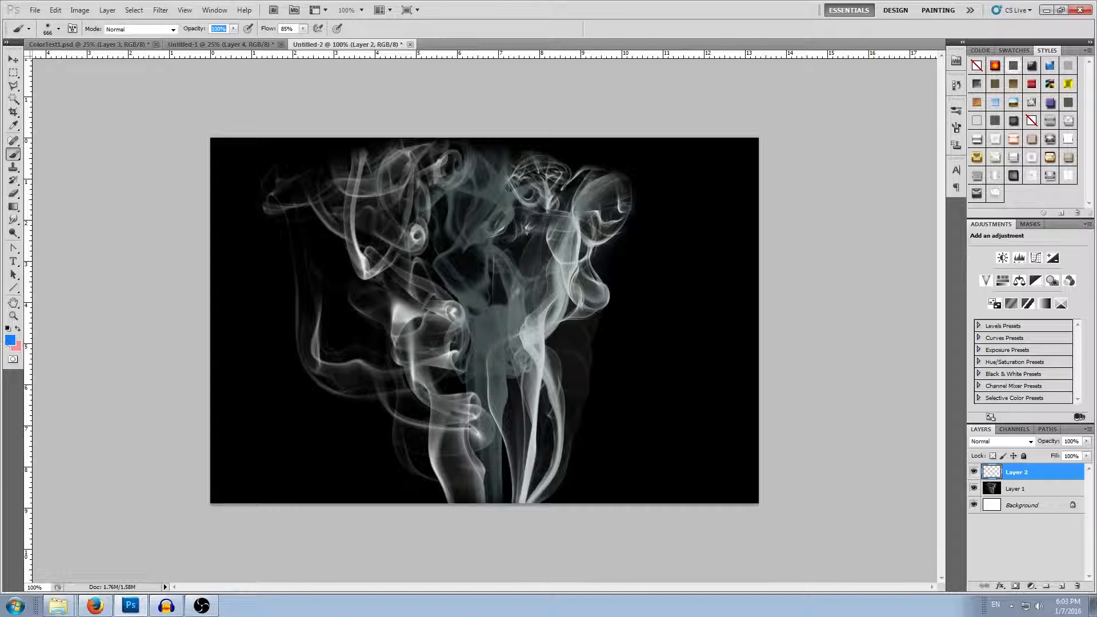
mouse_move(367, 189)
left_mouse_down()
mouse_move(406, 234)
mouse_move(343, 217)
left_mouse_up()
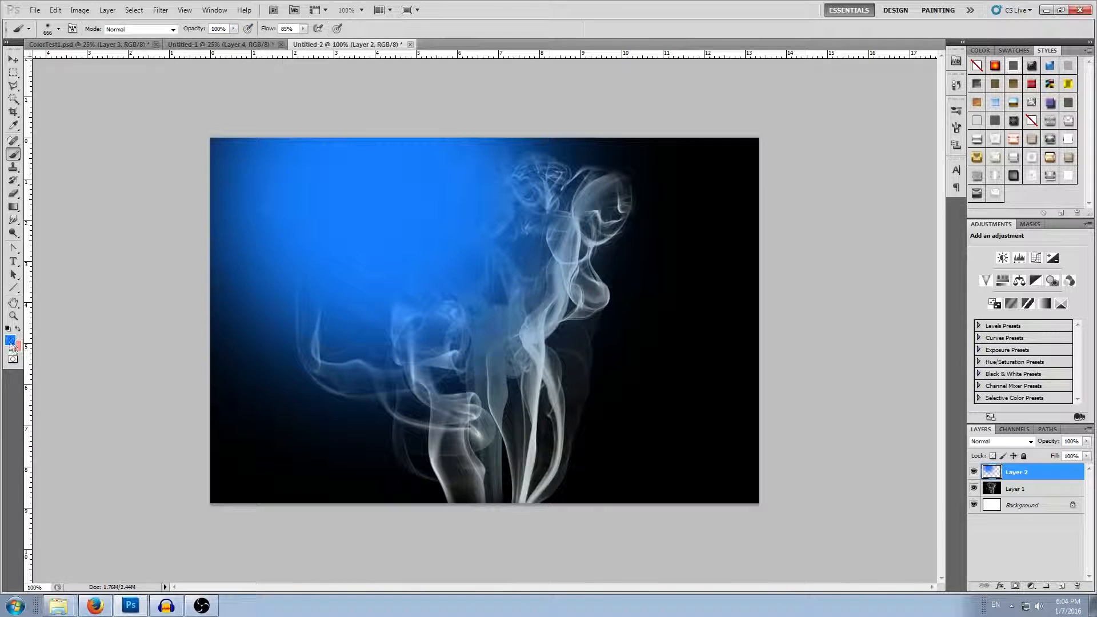
Set the foreground colour to yellow ffd015 and paint over the smoke's upper-right area on Layer 2.
left_click(10, 342)
left_click_drag(760, 480, 761, 466)
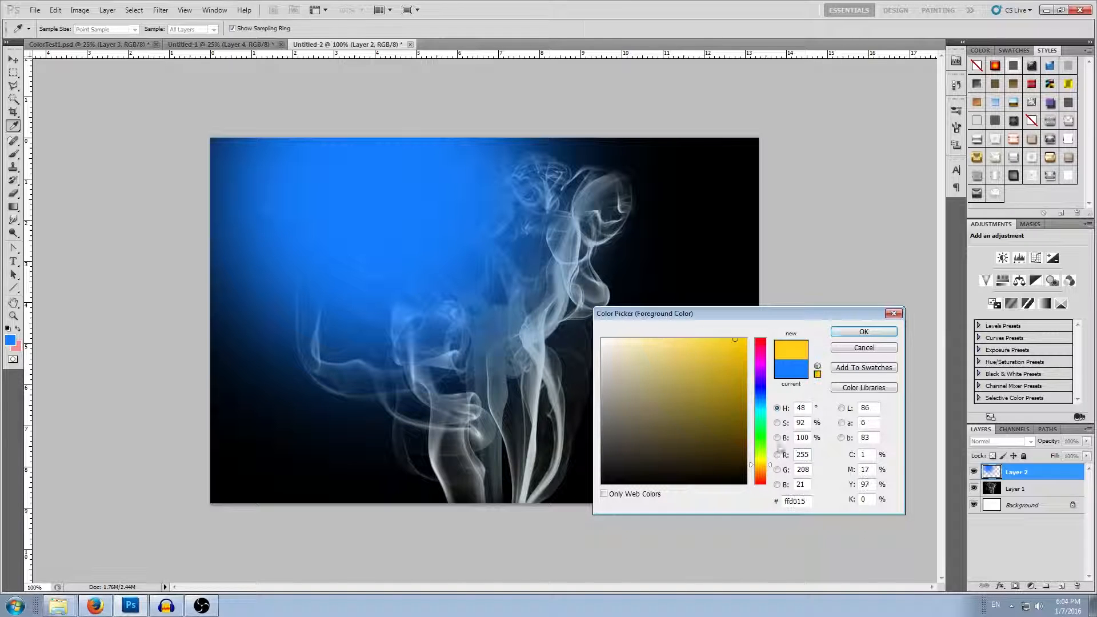
left_click(869, 333)
mouse_move(589, 200)
left_mouse_down()
mouse_move(595, 214)
mouse_move(563, 212)
mouse_move(552, 232)
left_mouse_up()
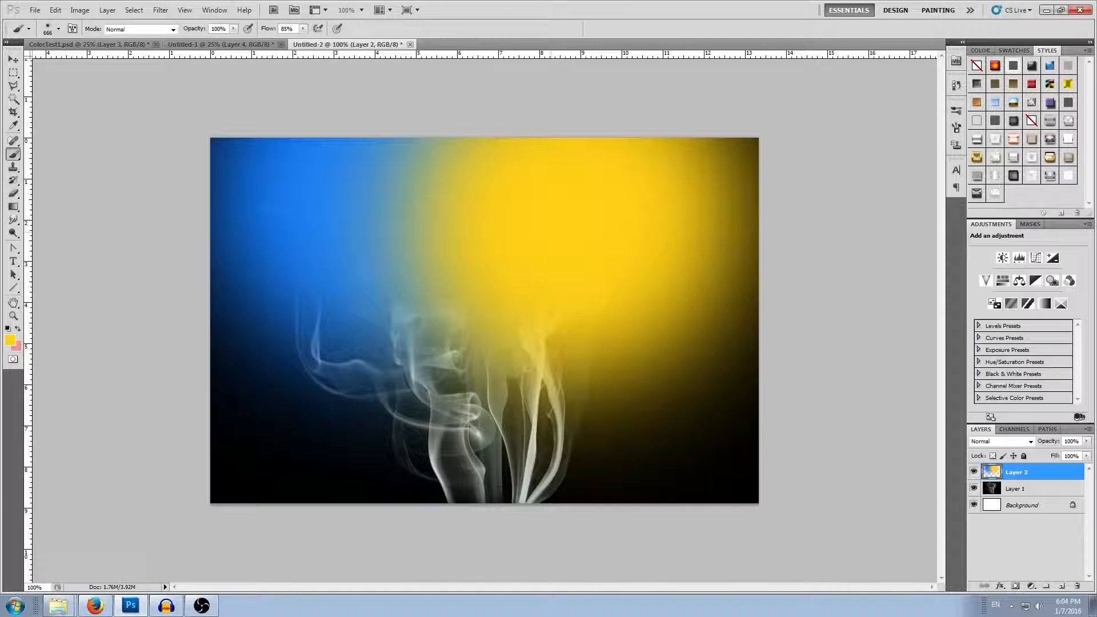
Set the foreground colour to bright green and paint over the lower middle of the smoke on Layer 2.
left_click(9, 343)
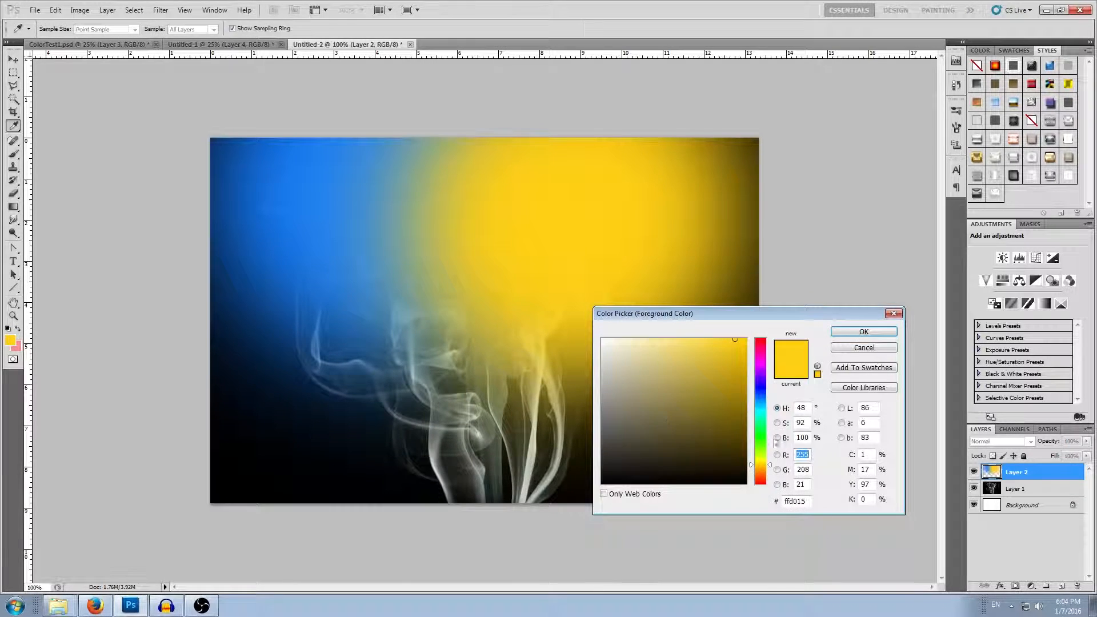
left_click_drag(769, 451, 768, 439)
left_click(864, 331)
left_click_drag(434, 400, 368, 273)
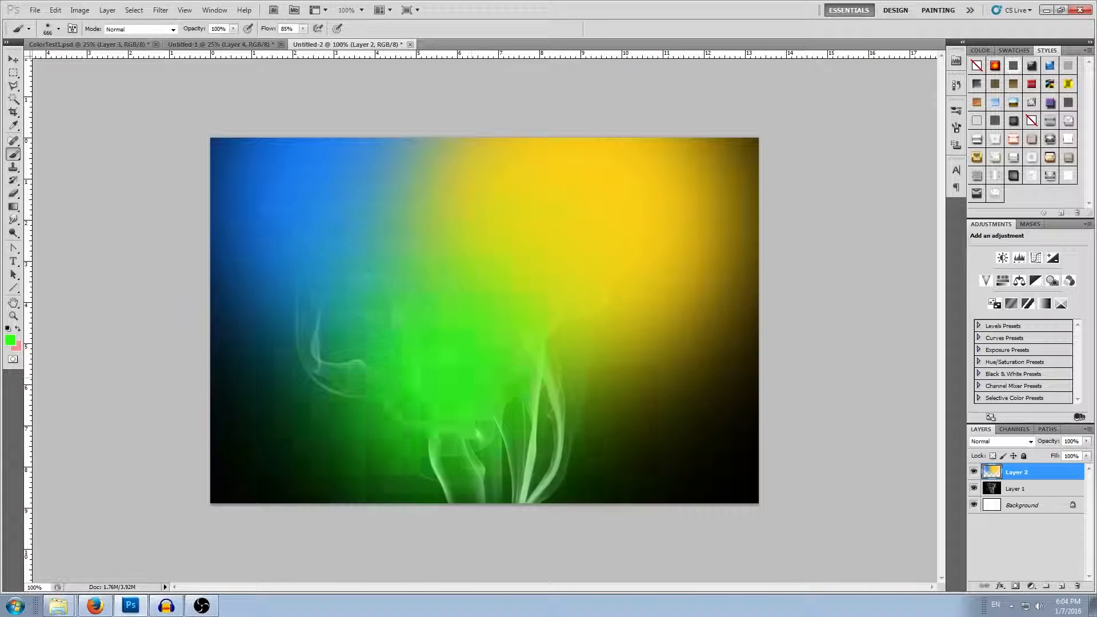
Extend the green paint over the lower part of the smoke and set Layer 2's blend mode to Color.
mouse_move(449, 366)
left_mouse_down()
mouse_move(509, 377)
mouse_move(503, 400)
left_mouse_up()
left_click(994, 442)
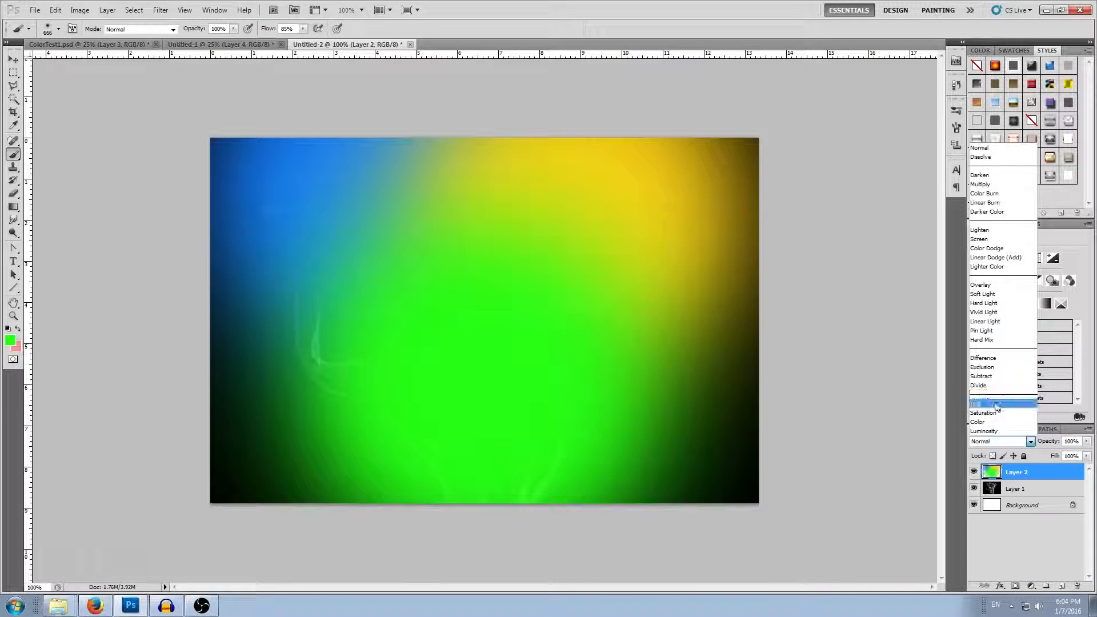
left_click(983, 422)
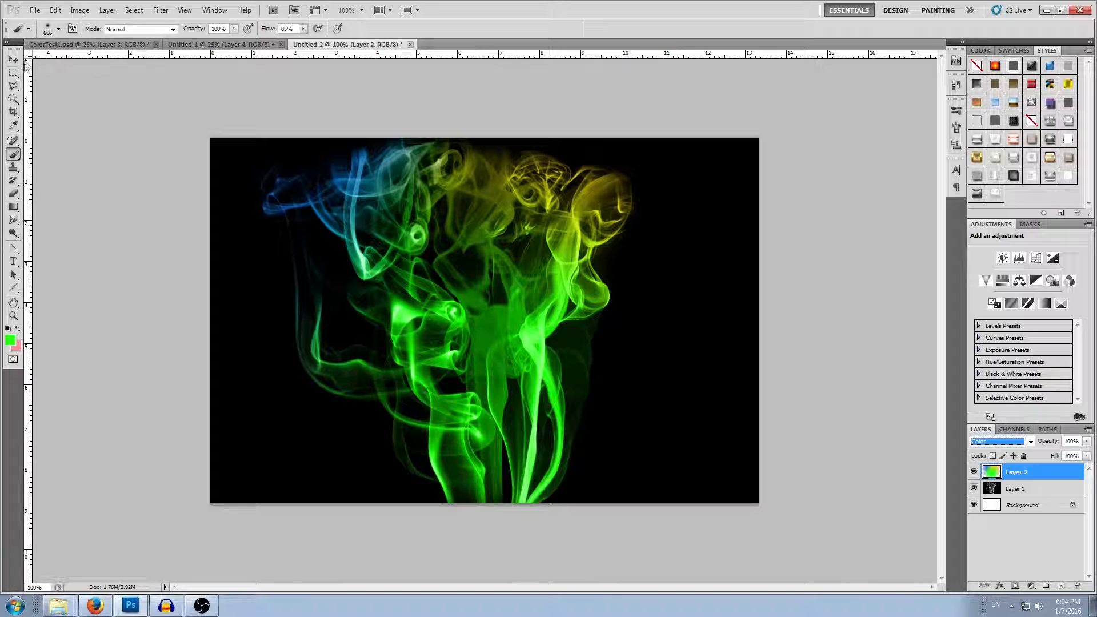
Set the foreground colour to blue 158eff and paint over the bottom strands of the smoke on Layer 2.
left_click(10, 341)
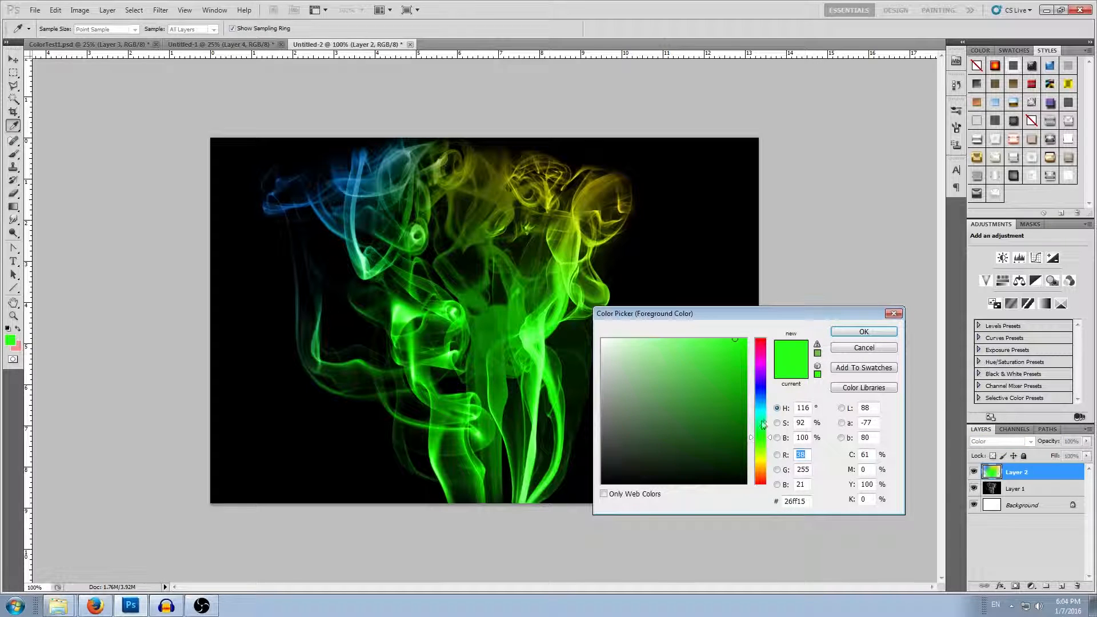
left_click_drag(763, 429, 764, 404)
left_click(863, 333)
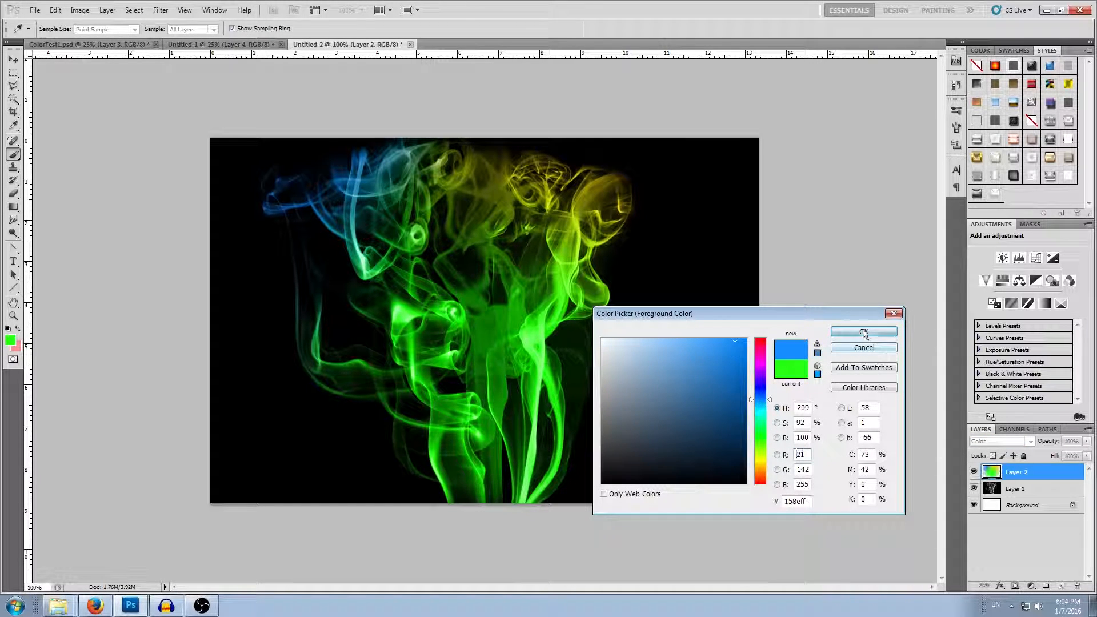
left_click(548, 483)
left_click(483, 480)
left_click(12, 61)
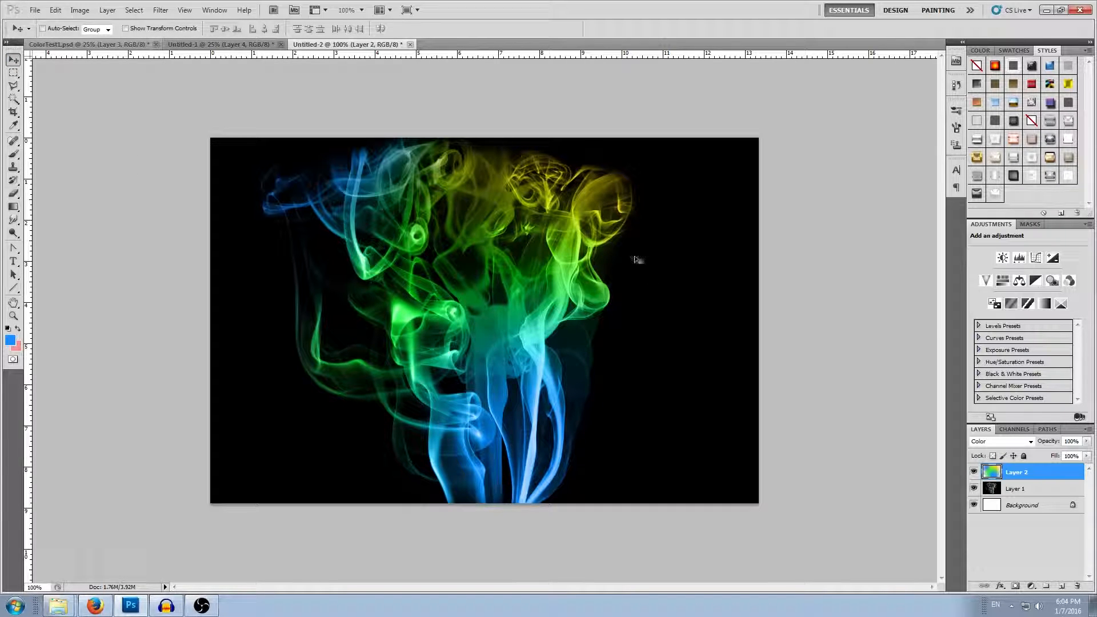
left_click(987, 443)
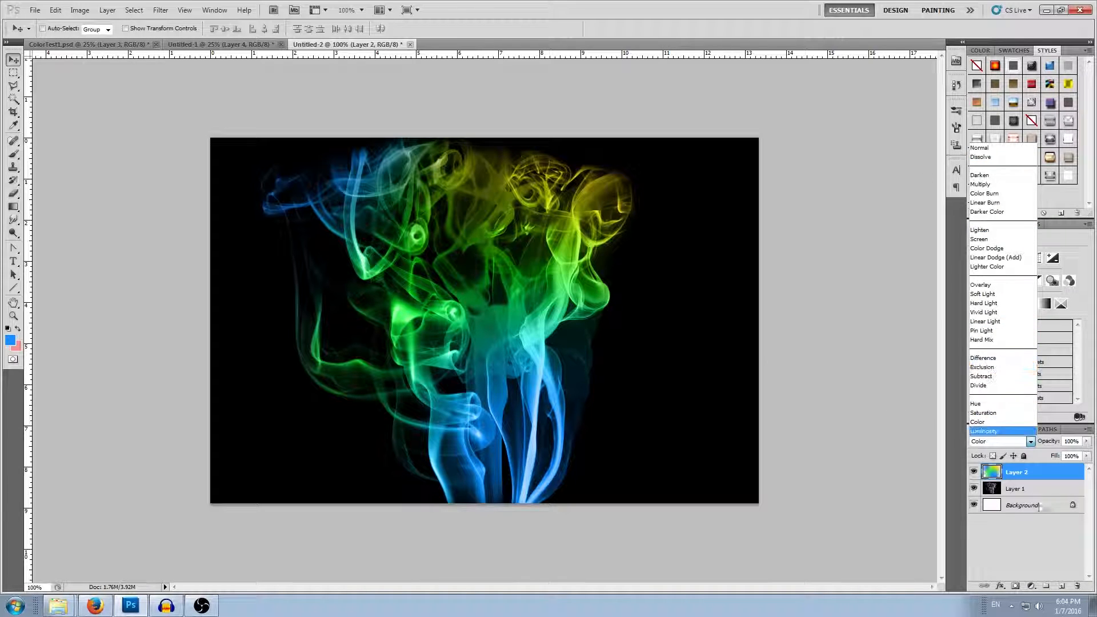
left_click(1003, 445)
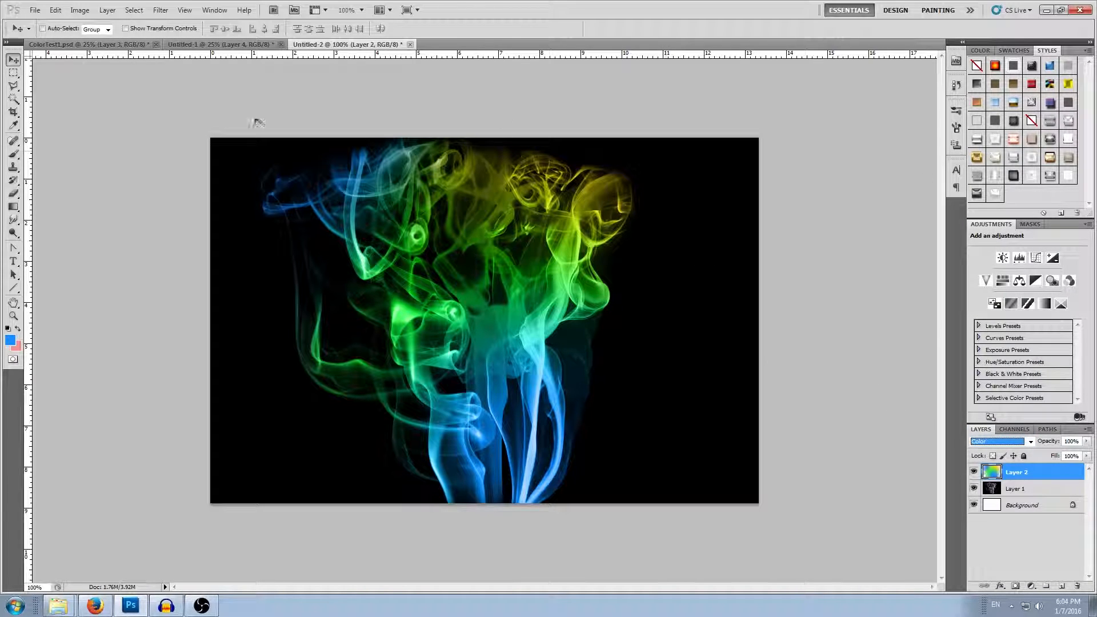